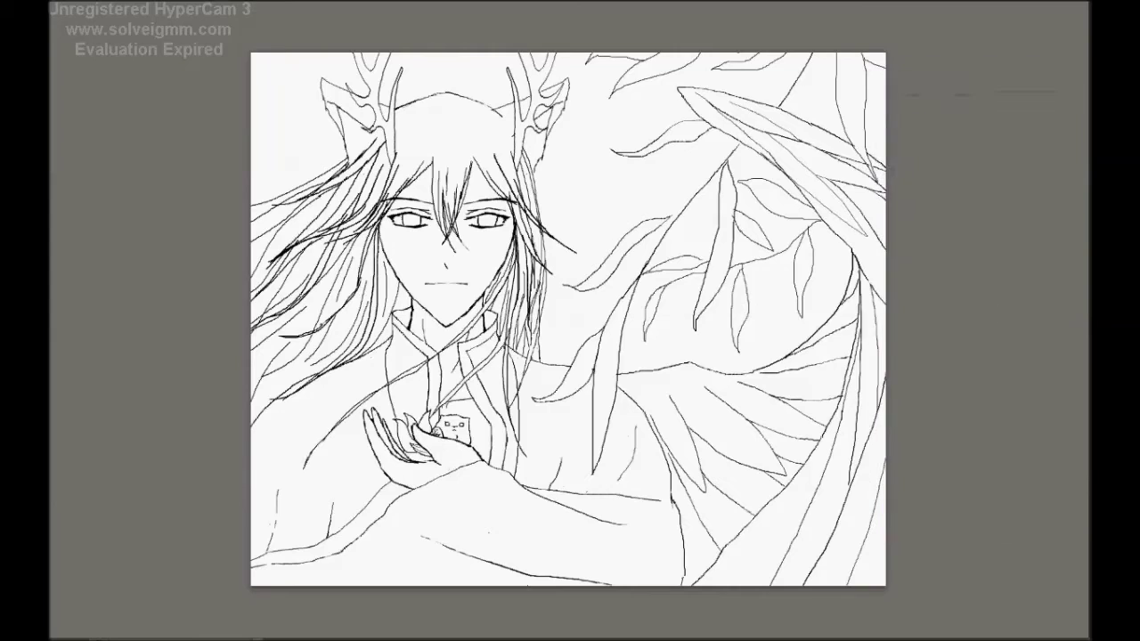
Step: Fill the tall top-right leaf and small top-edge leaf olive green, and another leaf grey-green
{"action": "scroll", "coordinate": [804, 481], "scroll_direction": "up", "scroll_amount": 2}
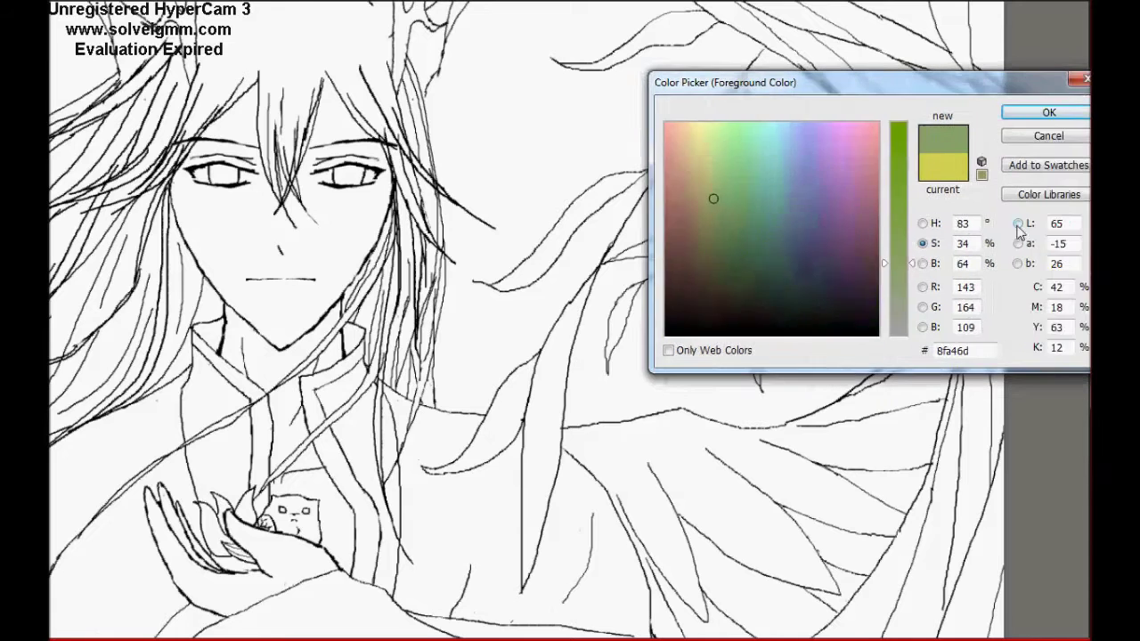
{"action": "left_click", "coordinate": [527, 414]}
{"action": "scroll", "coordinate": [527, 414], "scroll_direction": "down", "scroll_amount": 2}
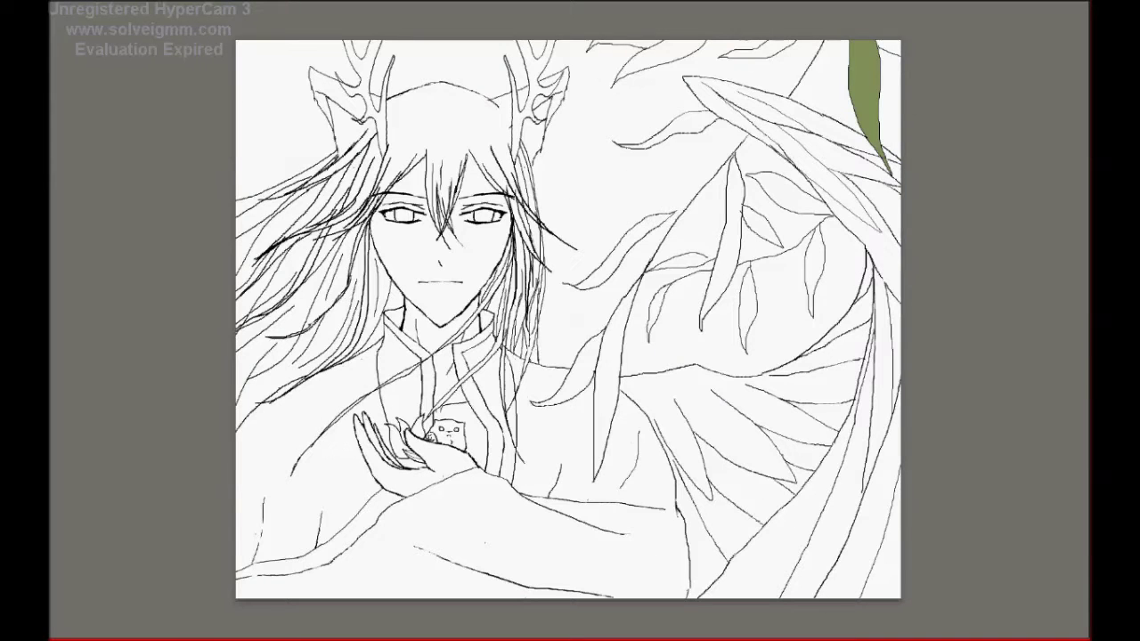
{"action": "left_click", "coordinate": [740, 253]}
{"action": "left_click", "coordinate": [757, 49]}
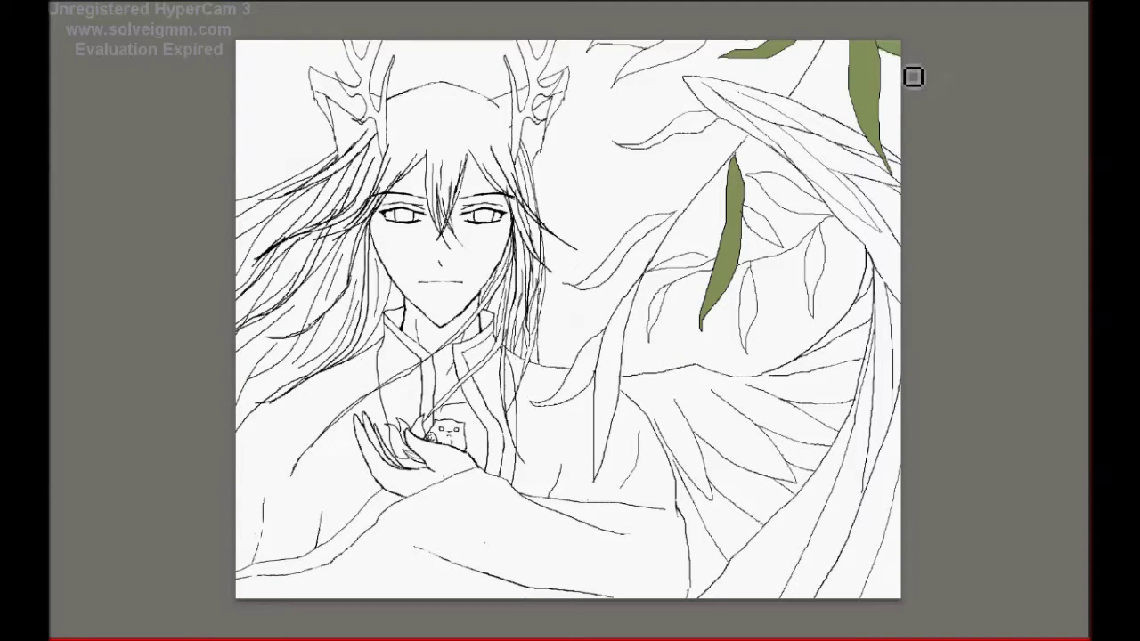
{"action": "left_click", "coordinate": [839, 293]}
{"action": "key", "text": "ctrl+z"}
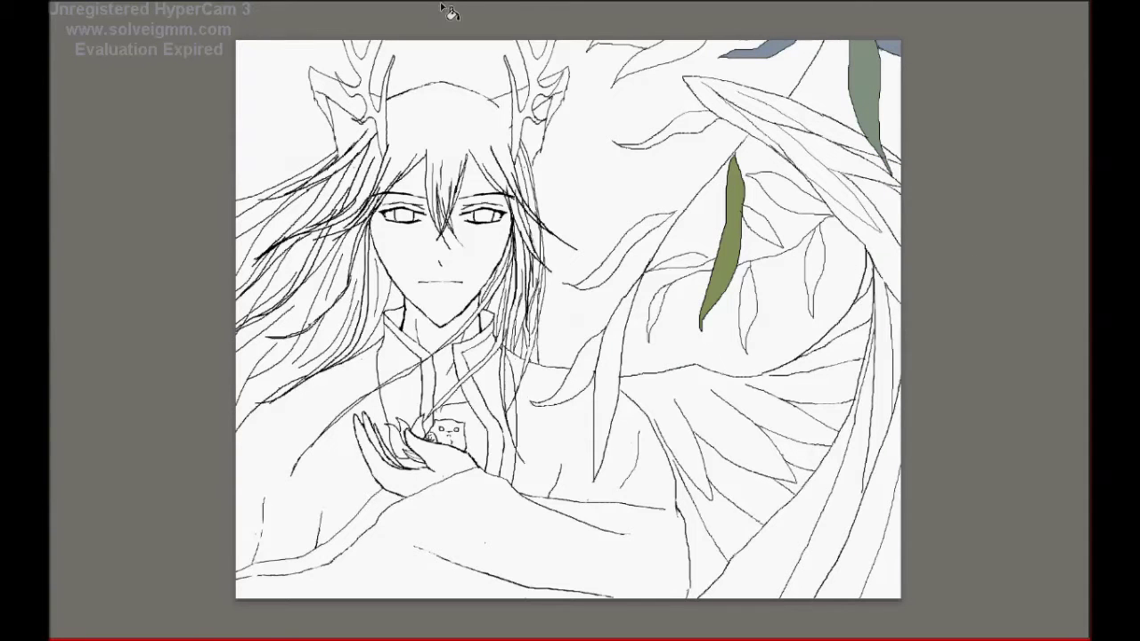
{"action": "left_click", "coordinate": [819, 271]}
{"action": "key", "text": "F5"}
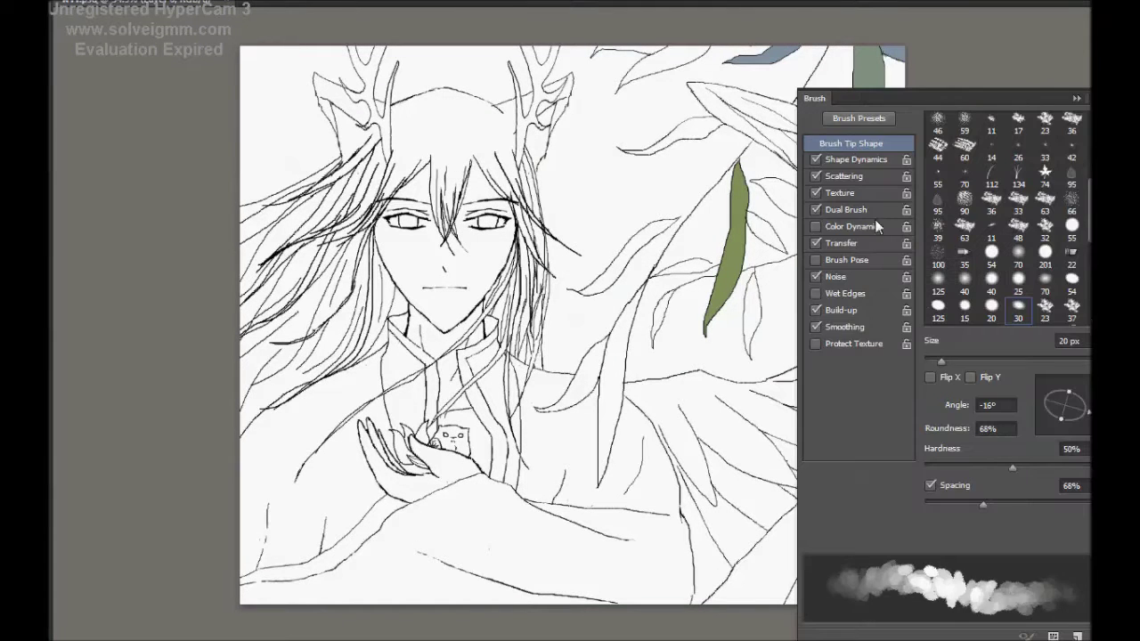
Step: Choose a leaf brush preset and paint two grey-green leaves near the top right
{"action": "left_click", "coordinate": [852, 116]}
{"action": "key", "text": "F5"}
{"action": "left_click_drag", "start_coordinate": [765, 192], "coordinate": [802, 222]}
{"action": "key", "text": "ctrl+plus"}
{"action": "left_click_drag", "start_coordinate": [882, 200], "coordinate": [841, 176]}
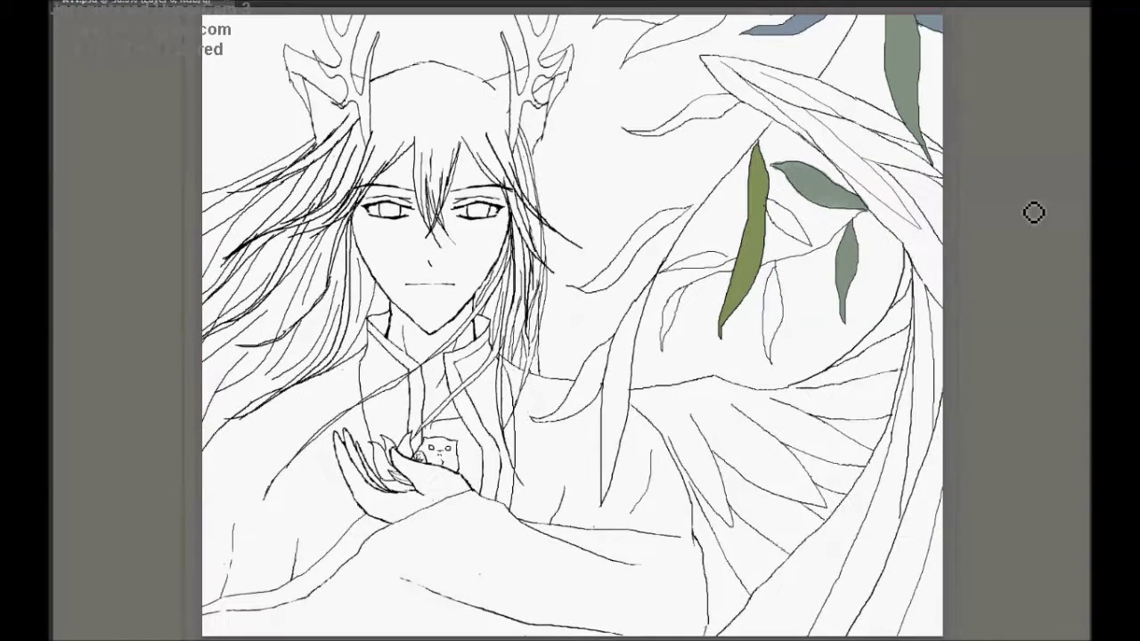
Step: Paint three more grey-green leaves along the top edge and right branch
{"action": "left_click", "coordinate": [1032, 211]}
{"action": "left_click", "coordinate": [1032, 116]}
{"action": "key", "text": "w"}
{"action": "left_click", "coordinate": [723, 131]}
{"action": "key", "text": "ctrl+d"}
{"action": "key", "text": "b"}
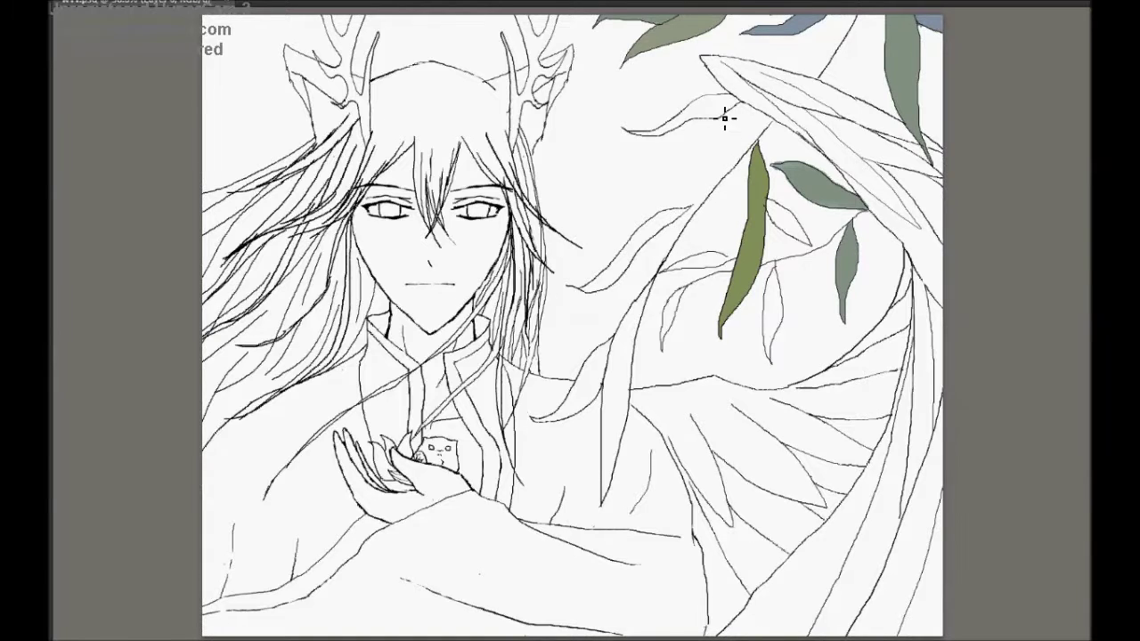
{"action": "left_click_drag", "start_coordinate": [724, 115], "coordinate": [645, 143]}
{"action": "left_click_drag", "start_coordinate": [770, 200], "coordinate": [808, 241]}
{"action": "left_click_drag", "start_coordinate": [774, 267], "coordinate": [768, 360]}
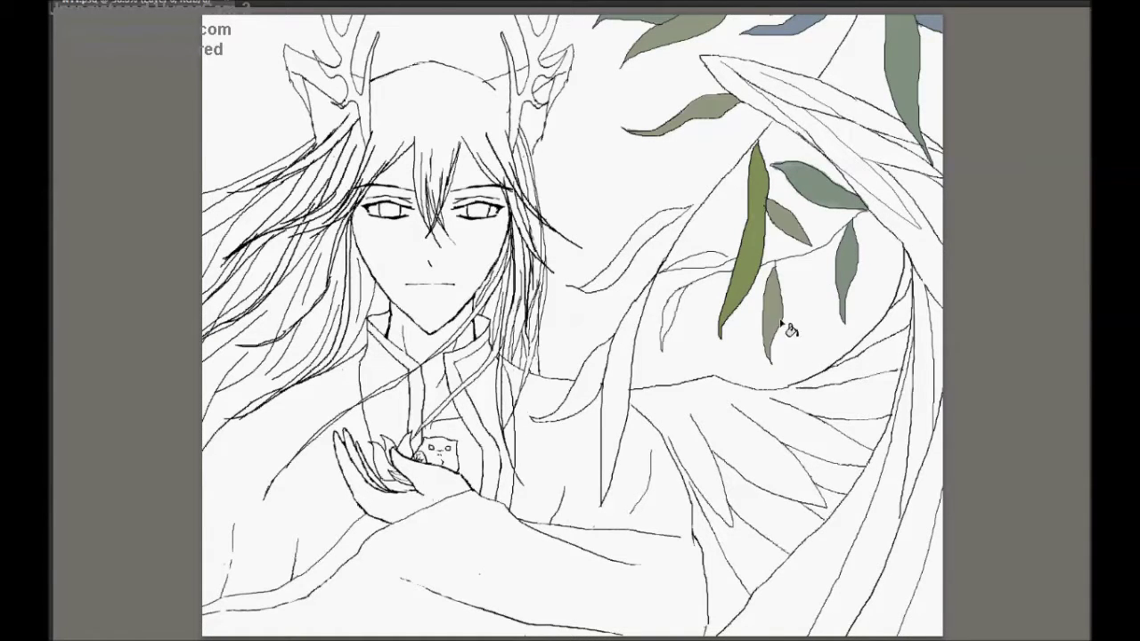
Step: Paint two small branch leaves yellow-green
{"action": "left_click", "coordinate": [934, 229]}
{"action": "key", "text": "Return"}
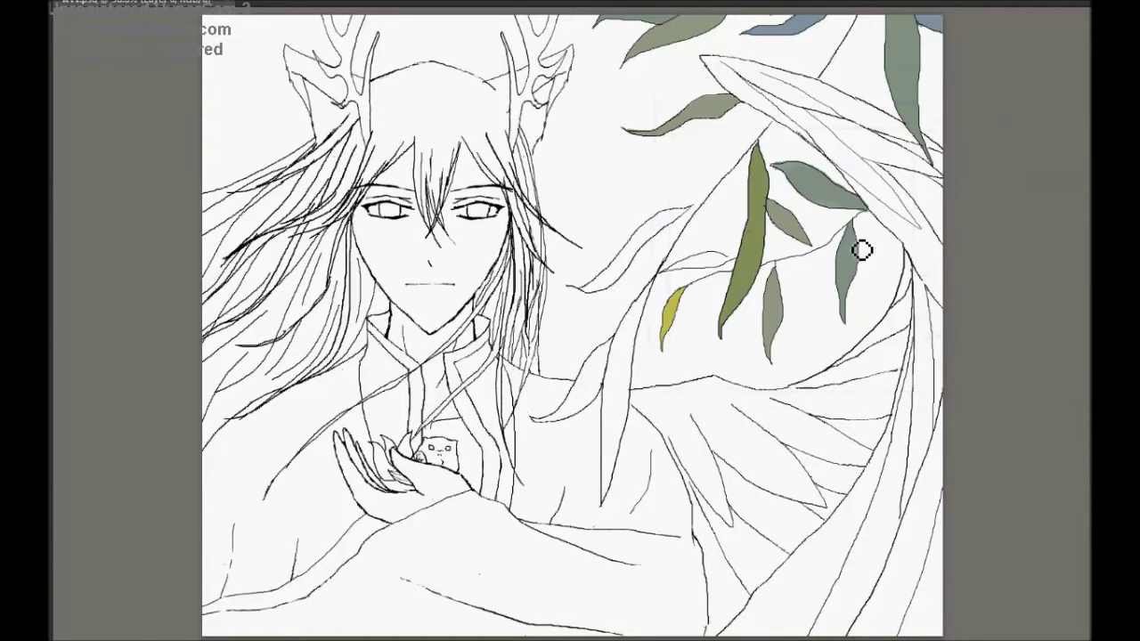
{"action": "left_click", "coordinate": [793, 184]}
{"action": "key", "text": "Return"}
{"action": "left_click_drag", "start_coordinate": [730, 263], "coordinate": [666, 268]}
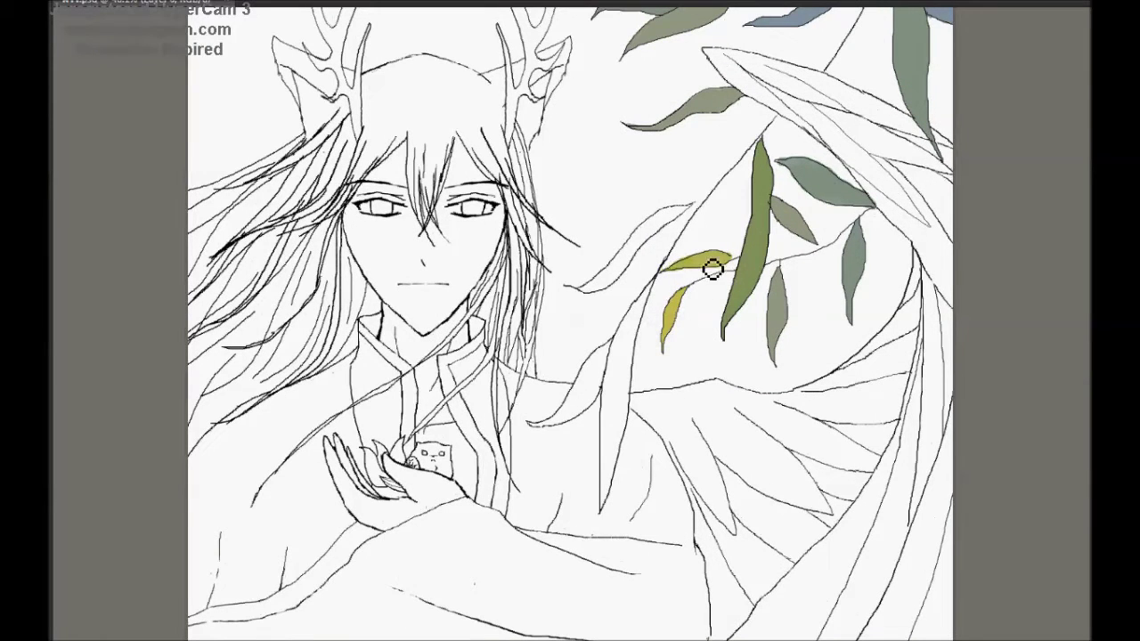
{"action": "left_click_drag", "start_coordinate": [689, 207], "coordinate": [578, 290]}
Step: Paint the long hanging leaf brown-orange with watercolour texture, then fill the background tan
{"action": "key", "text": "Return"}
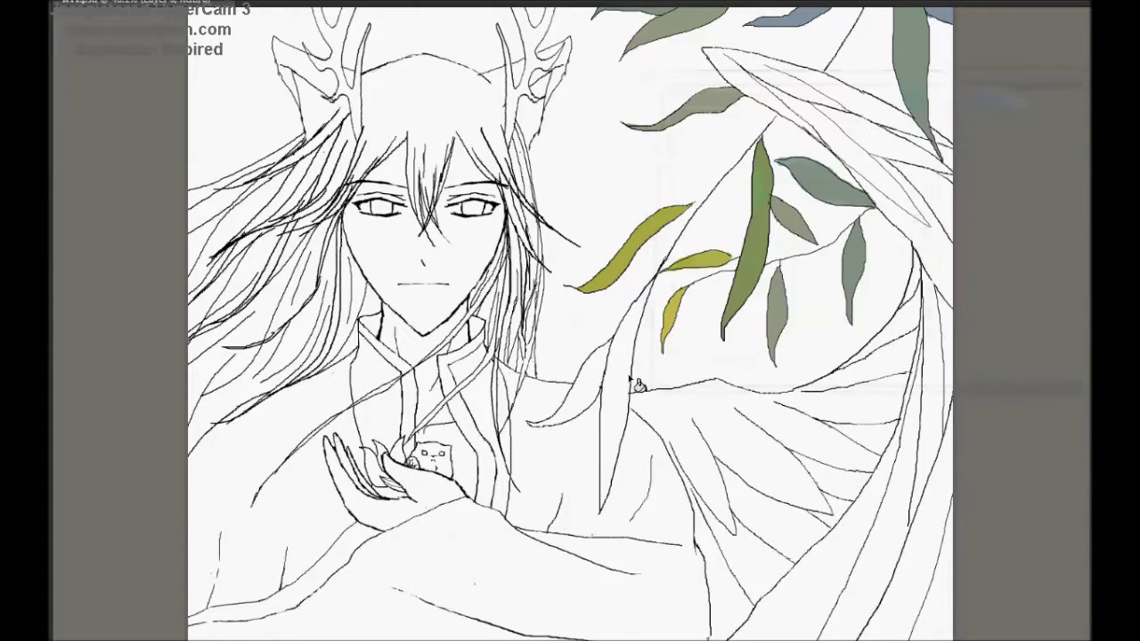
{"action": "left_click_drag", "start_coordinate": [654, 283], "coordinate": [603, 498]}
{"action": "scroll", "coordinate": [570, 320], "scroll_direction": "up", "scroll_amount": 1}
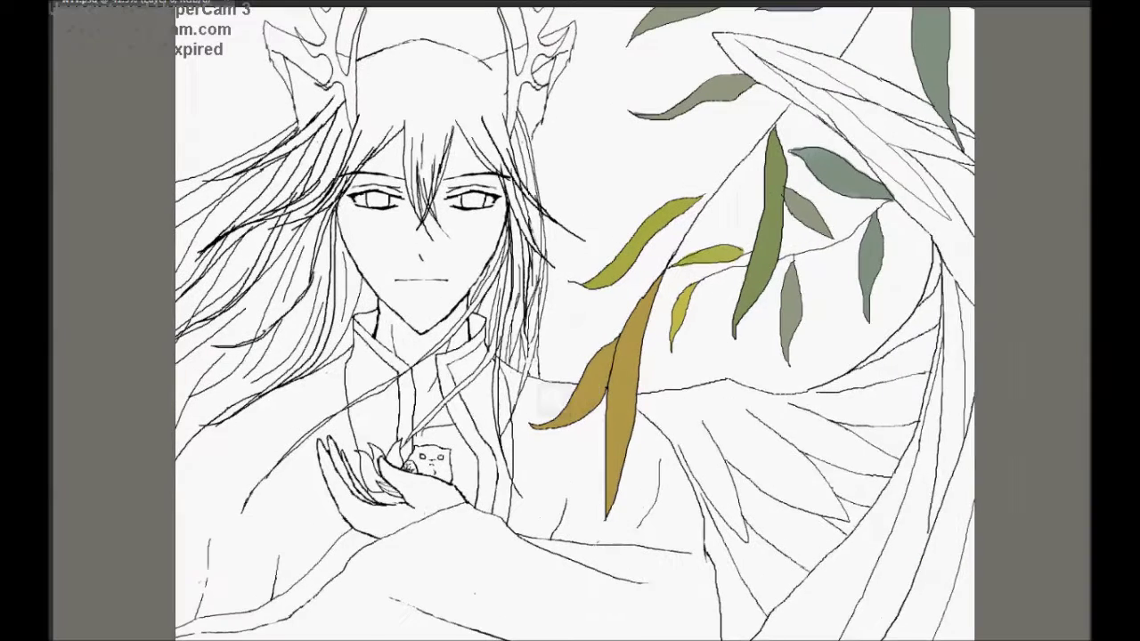
{"action": "left_click_drag", "start_coordinate": [623, 428], "coordinate": [615, 520]}
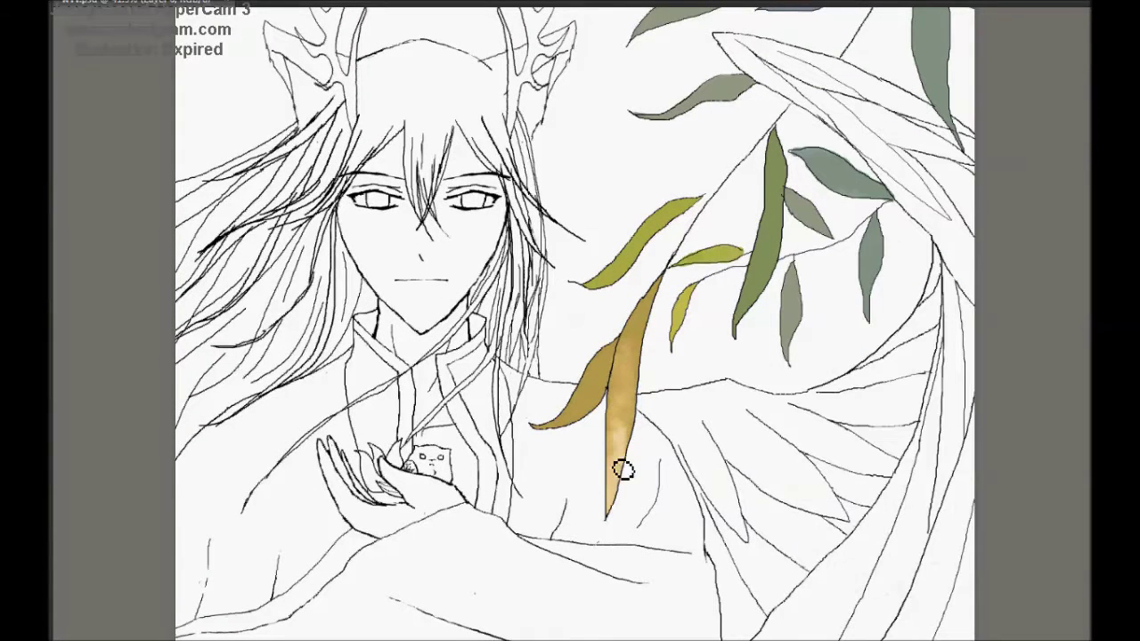
{"action": "mouse_move", "coordinate": [775, 187]}
{"action": "left_mouse_down"}
{"action": "mouse_move", "coordinate": [750, 306]}
{"action": "mouse_move", "coordinate": [789, 356]}
{"action": "left_mouse_up"}
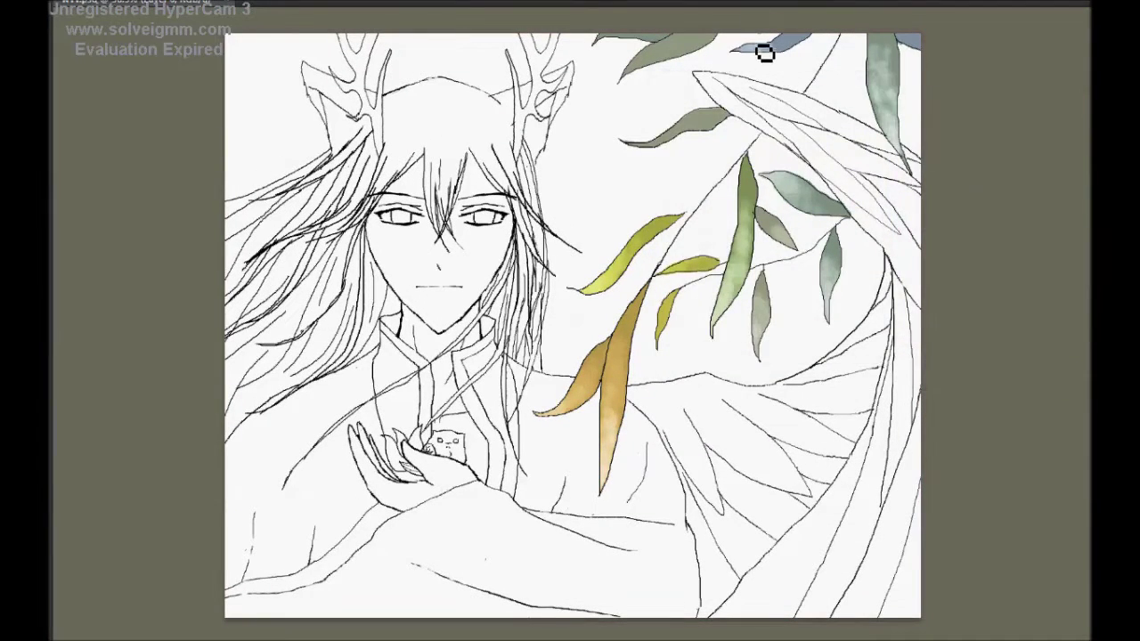
{"action": "left_click", "coordinate": [708, 211]}
Step: Clean the wing edge to white and fill the background around the antlers and hair tan
{"action": "left_click_drag", "start_coordinate": [708, 84], "coordinate": [871, 135]}
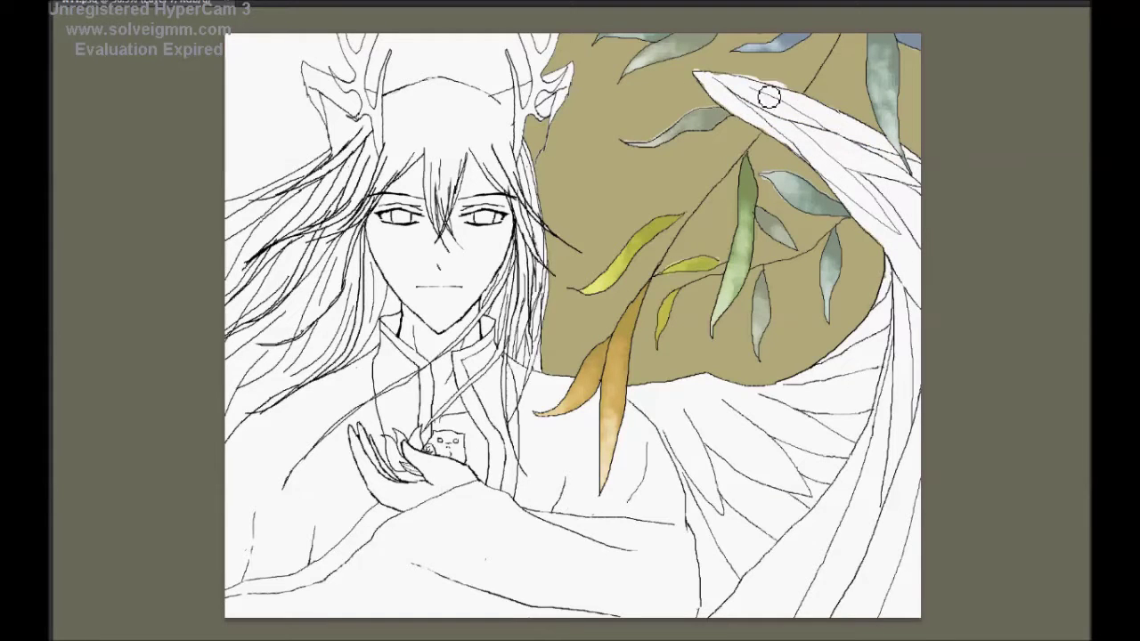
{"action": "left_click", "coordinate": [471, 63]}
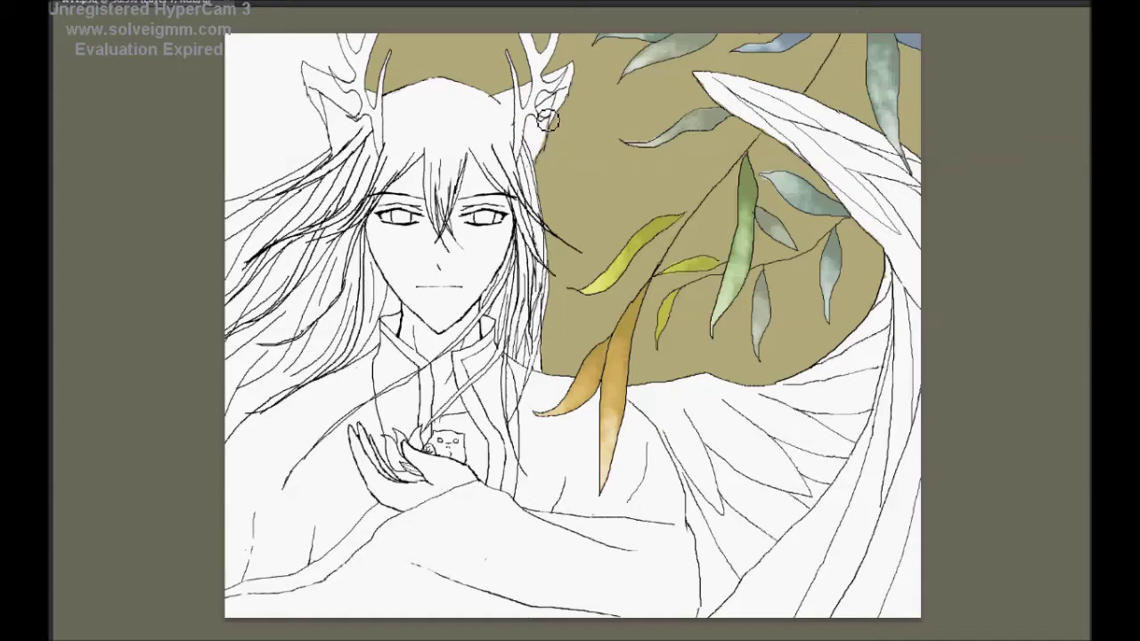
{"action": "left_click", "coordinate": [365, 54]}
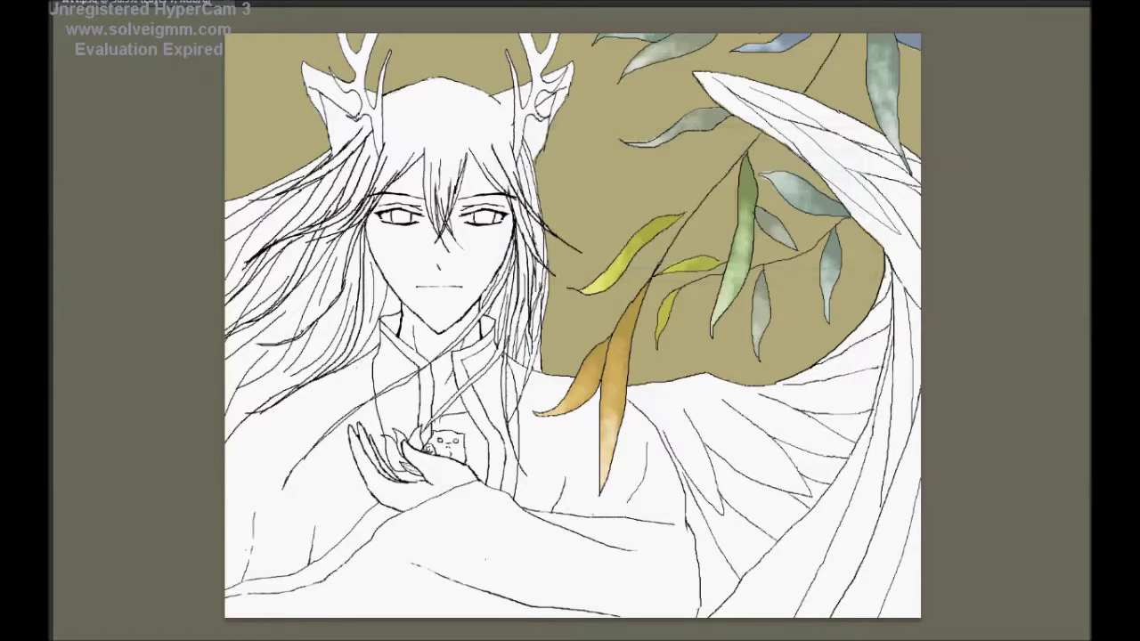
Step: Shift the tan background to dark blue-grey via Hue/Saturation (saturation -72, lightness -28)
{"action": "key", "text": "ctrl+u"}
{"action": "left_click_drag", "start_coordinate": [1017, 256], "coordinate": [1004, 258]}
{"action": "left_click_drag", "start_coordinate": [1012, 174], "coordinate": [1084, 175]}
{"action": "left_click_drag", "start_coordinate": [1026, 215], "coordinate": [971, 214]}
{"action": "left_click_drag", "start_coordinate": [1000, 255], "coordinate": [1015, 258]}
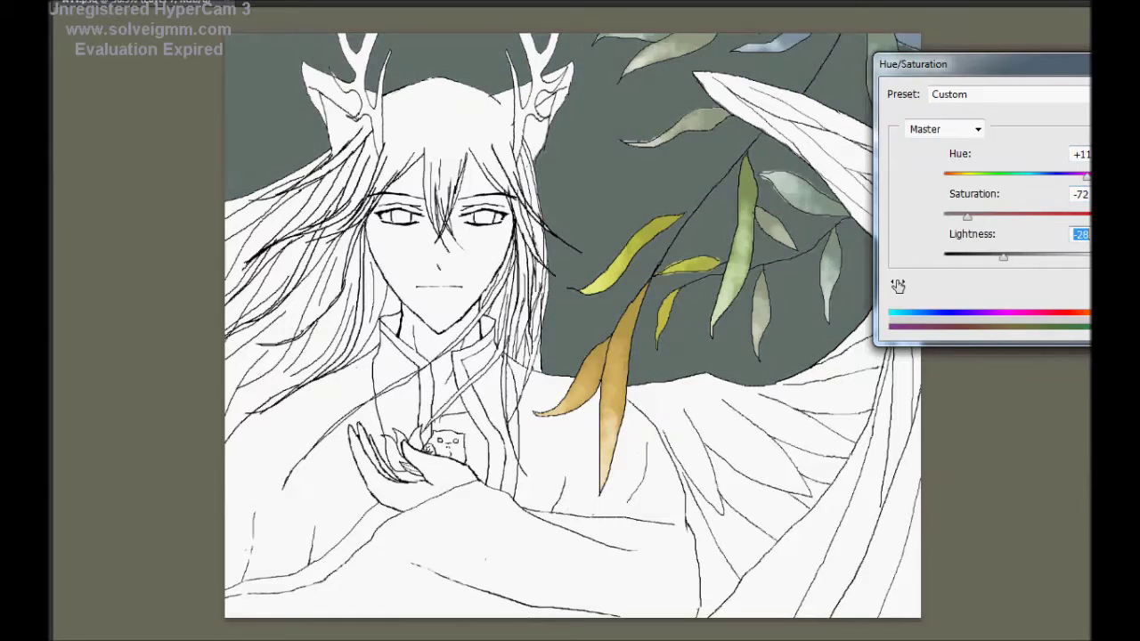
Step: Fill the lower and upper wing drape feather regions with grey
{"action": "key", "text": "Return"}
{"action": "left_click", "coordinate": [772, 479]}
{"action": "key", "text": "ctrl+z"}
{"action": "key", "text": "b"}
{"action": "left_click_drag", "start_coordinate": [674, 449], "coordinate": [703, 548]}
{"action": "left_click", "coordinate": [741, 490]}
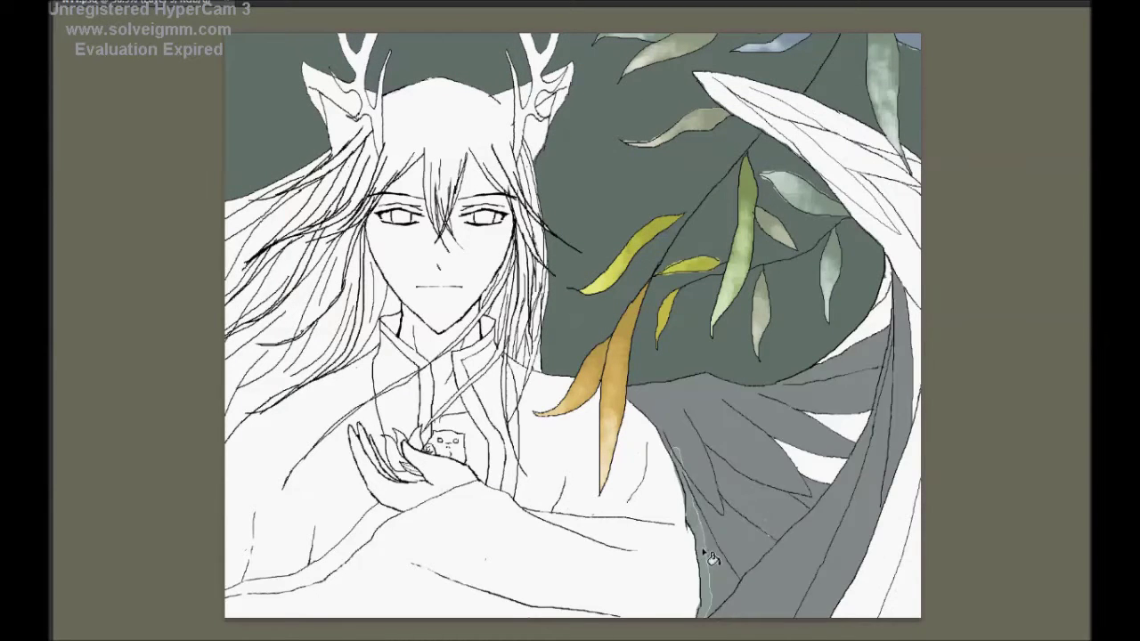
{"action": "left_click", "coordinate": [707, 552]}
{"action": "left_click", "coordinate": [810, 458]}
{"action": "left_click", "coordinate": [828, 232]}
{"action": "left_click", "coordinate": [801, 125]}
{"action": "left_click", "coordinate": [877, 498]}
Step: Lighten the wing grey, then fill the robe blue-grey and desaturate it to grey
{"action": "left_click", "coordinate": [395, 79]}
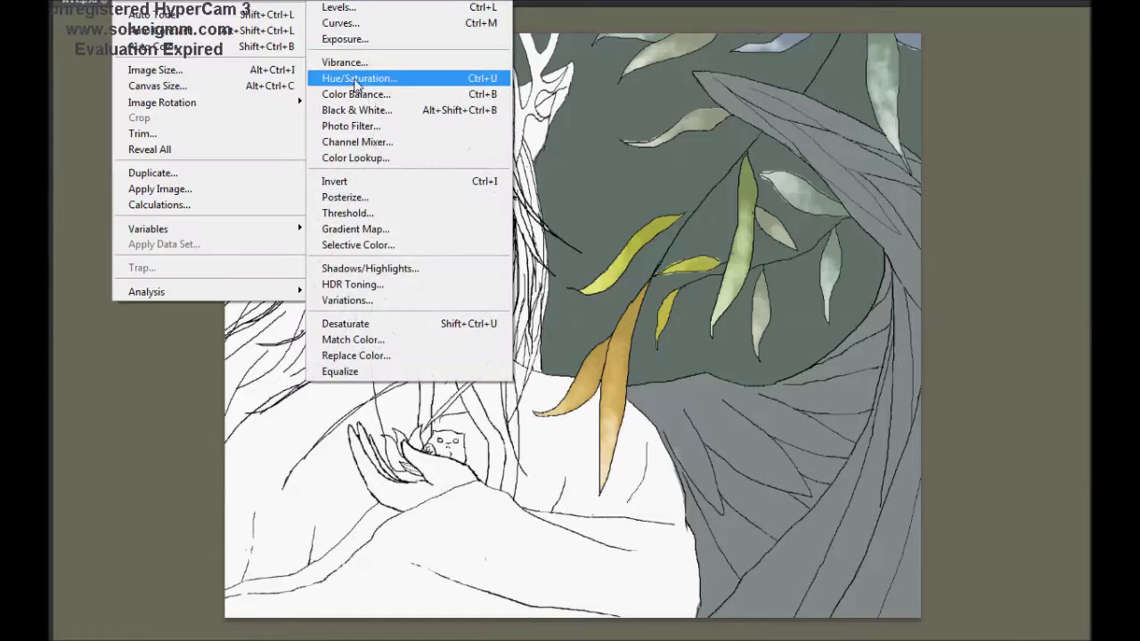
{"action": "key", "text": "Return"}
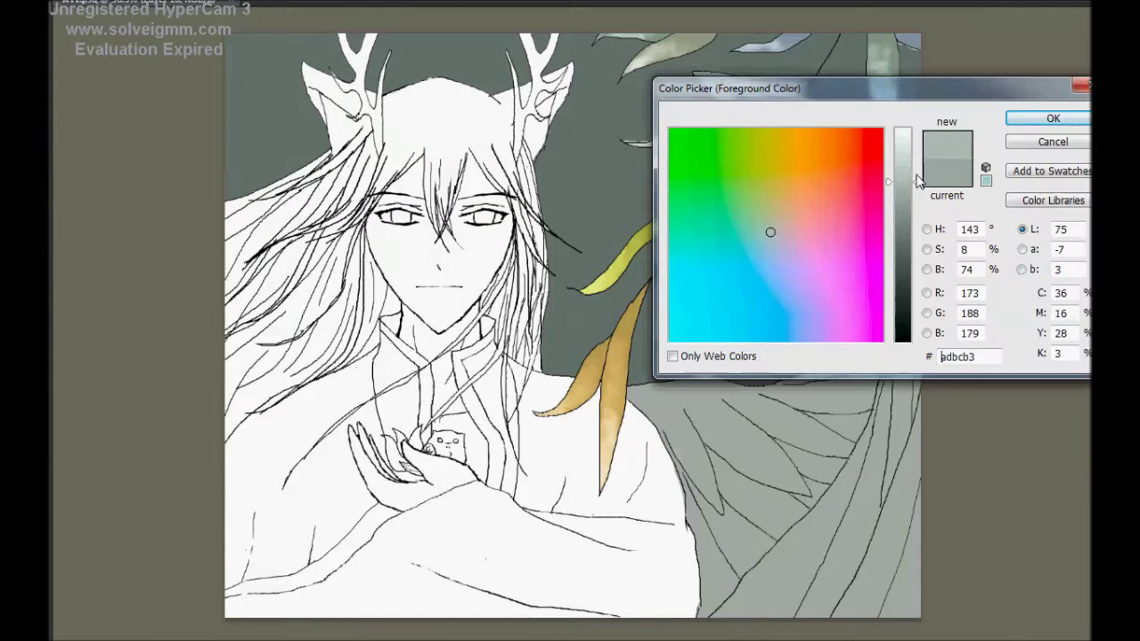
{"action": "key", "text": "Return"}
{"action": "left_click", "coordinate": [534, 534]}
{"action": "left_click", "coordinate": [293, 463]}
{"action": "key", "text": "alt+i"}
{"action": "key", "text": "ctrl+u"}
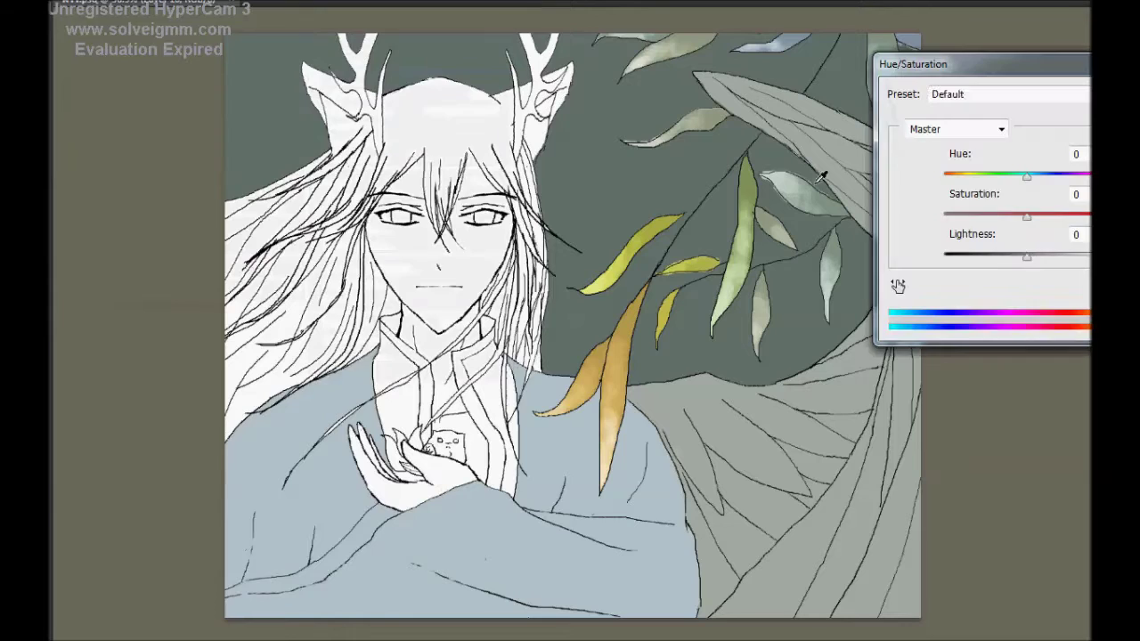
{"action": "left_click_drag", "start_coordinate": [1019, 223], "coordinate": [993, 218]}
{"action": "key", "text": "Return"}
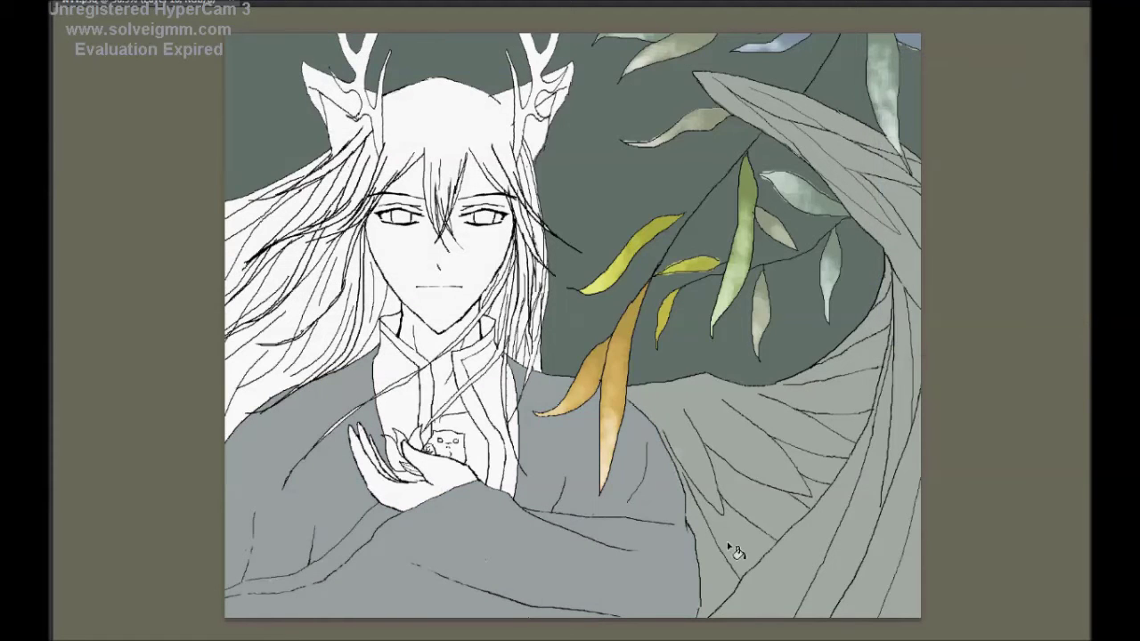
Step: Fill both collar panels dark grey and the face, neck and hands pale grey-green
{"action": "left_click", "coordinate": [480, 418]}
{"action": "left_click", "coordinate": [423, 432]}
{"action": "left_click", "coordinate": [1077, 421]}
{"action": "left_click", "coordinate": [1050, 118]}
{"action": "left_click", "coordinate": [496, 194]}
{"action": "left_click", "coordinate": [436, 357]}
{"action": "left_click", "coordinate": [392, 463]}
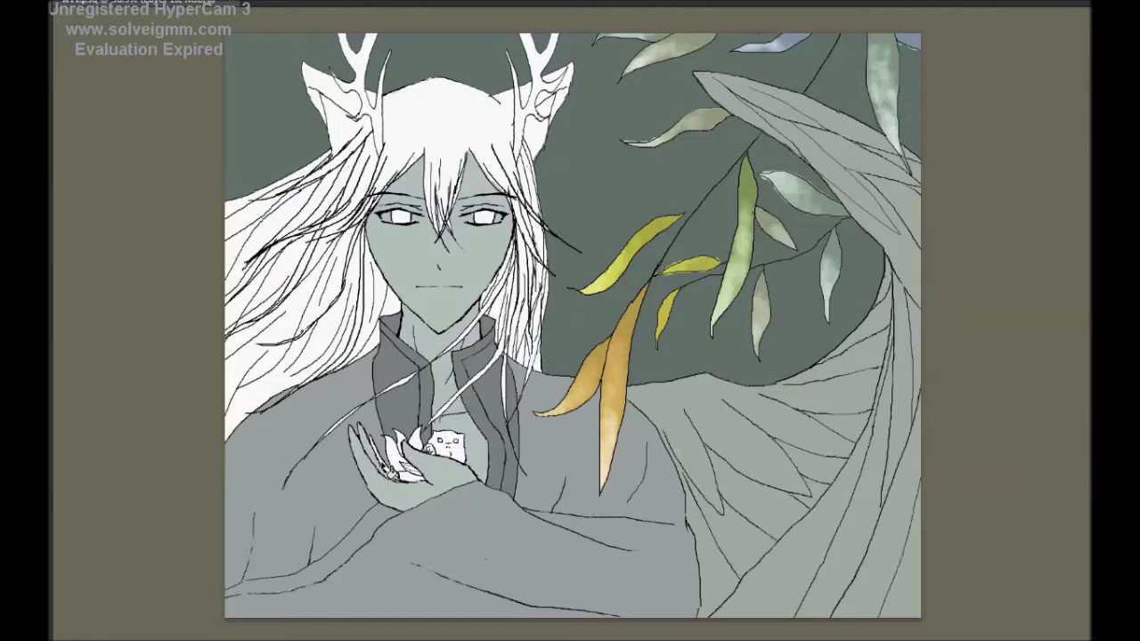
{"action": "left_click", "coordinate": [374, 450]}
Step: Fill the top of the hair and the strands around the face pale green
{"action": "left_click", "coordinate": [1078, 421]}
{"action": "left_click", "coordinate": [1052, 117]}
{"action": "left_click", "coordinate": [436, 98]}
{"action": "left_click", "coordinate": [530, 338]}
{"action": "left_click", "coordinate": [539, 187]}
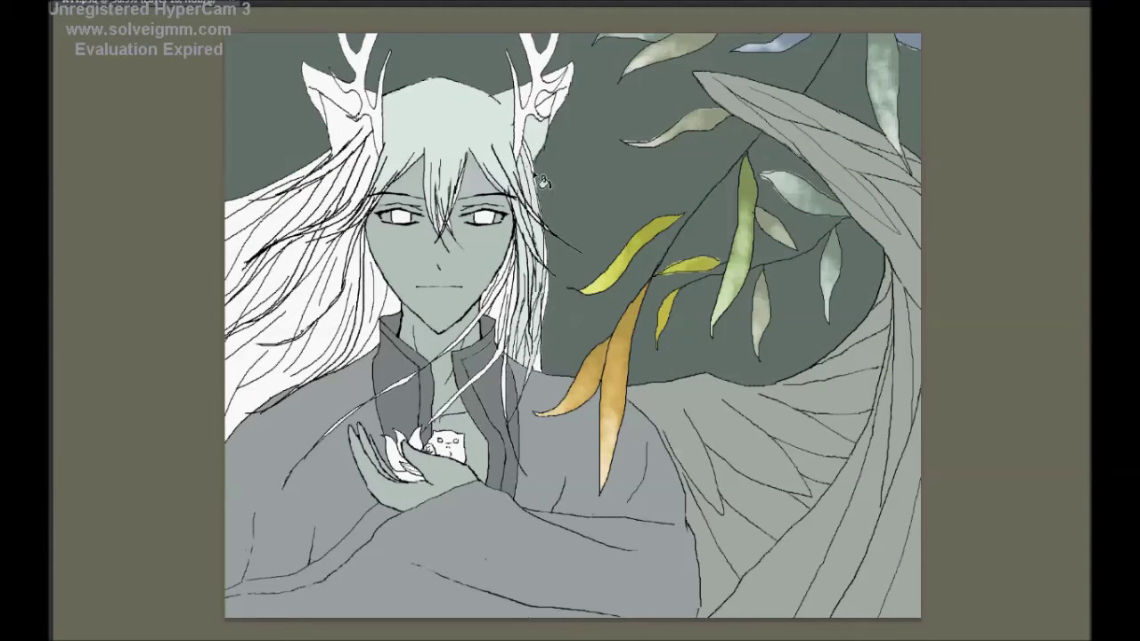
{"action": "left_click", "coordinate": [342, 169]}
{"action": "left_click", "coordinate": [267, 258]}
{"action": "left_click", "coordinate": [347, 302]}
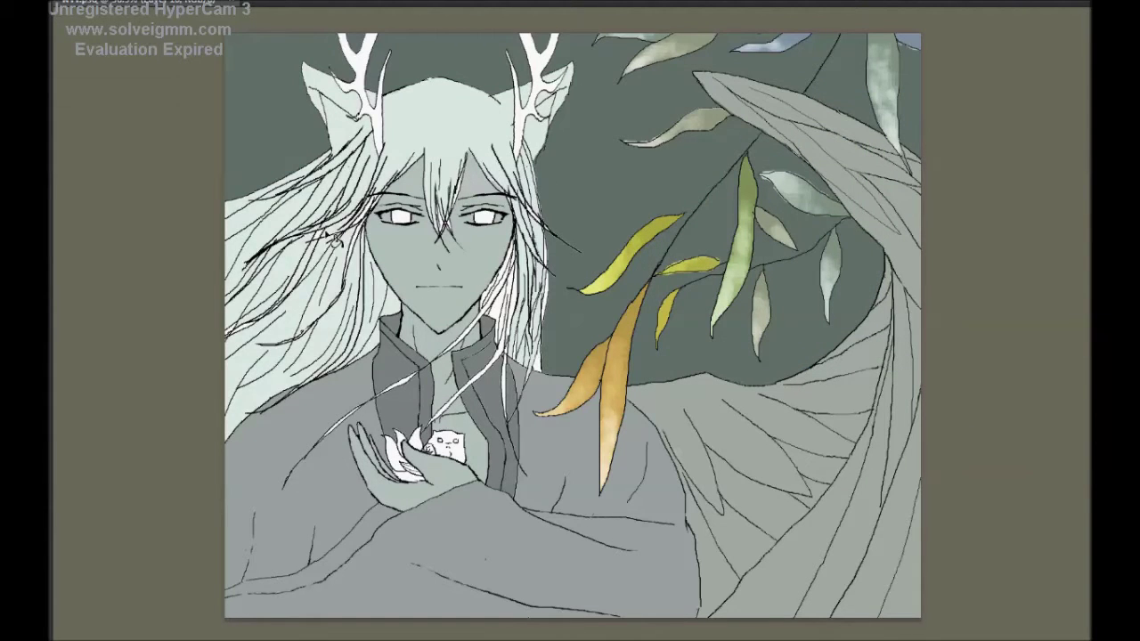
{"action": "left_click", "coordinate": [512, 294]}
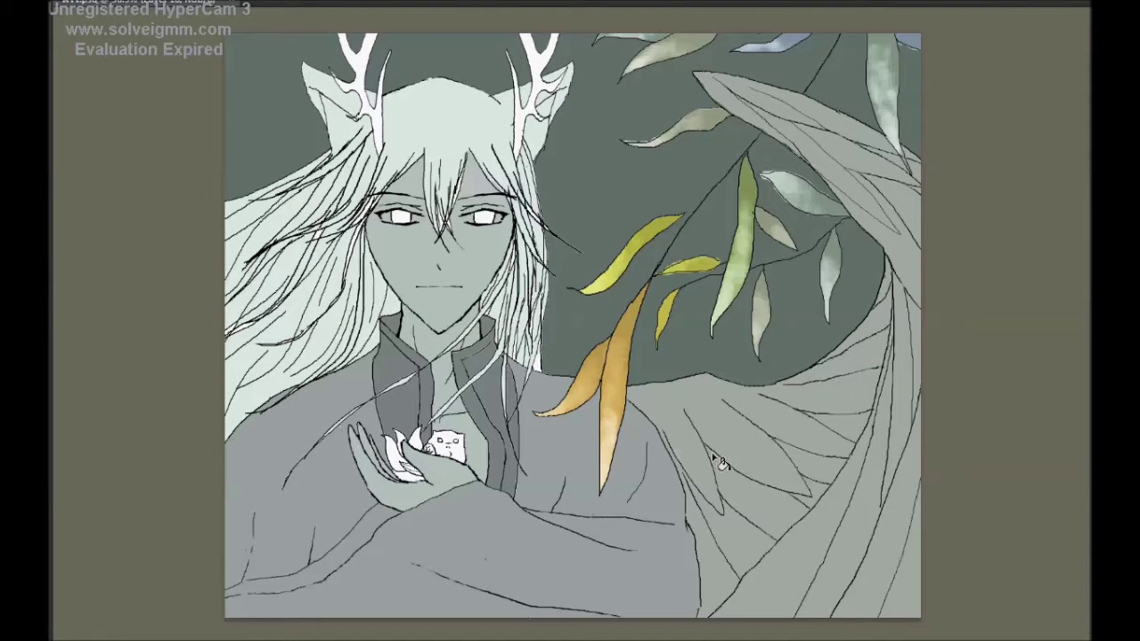
{"action": "scroll", "coordinate": [606, 377], "scroll_direction": "up", "scroll_amount": 1}
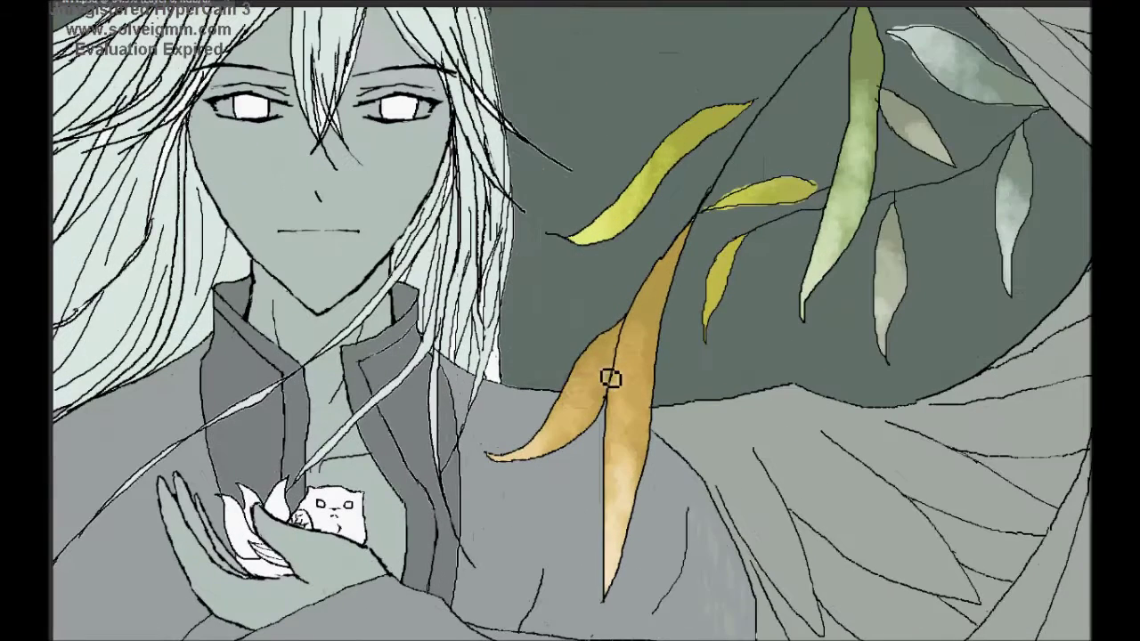
Step: Shade the lower orange leaves with darker brown mottling
{"action": "left_click", "coordinate": [926, 229]}
{"action": "key", "text": "Return"}
{"action": "key", "text": "ctrl+d"}
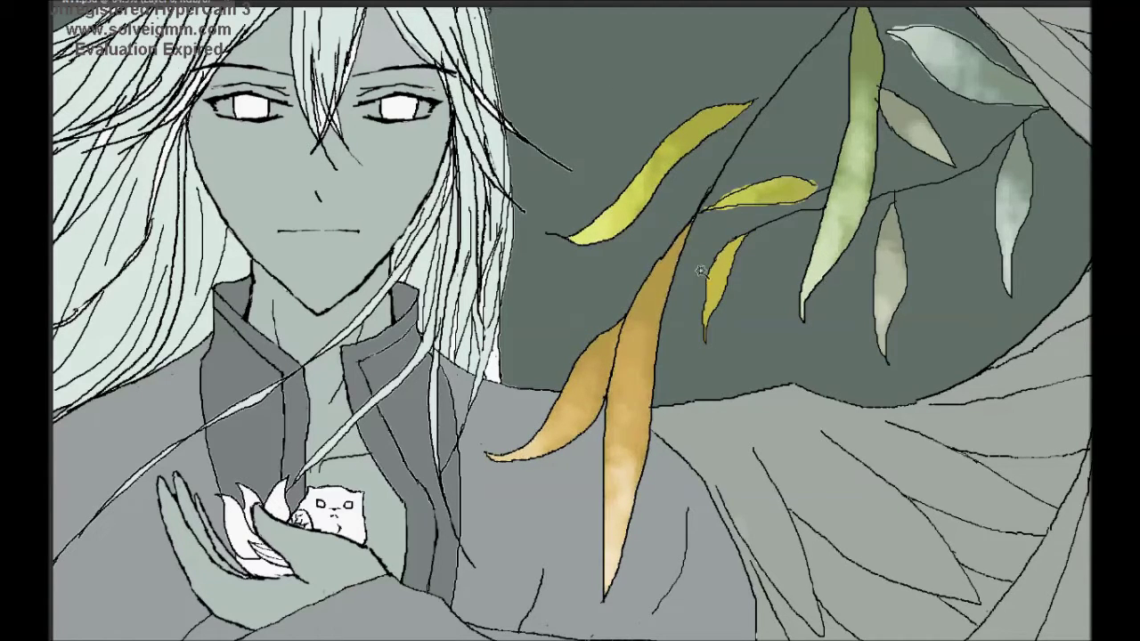
{"action": "left_click_drag", "start_coordinate": [687, 234], "coordinate": [637, 380]}
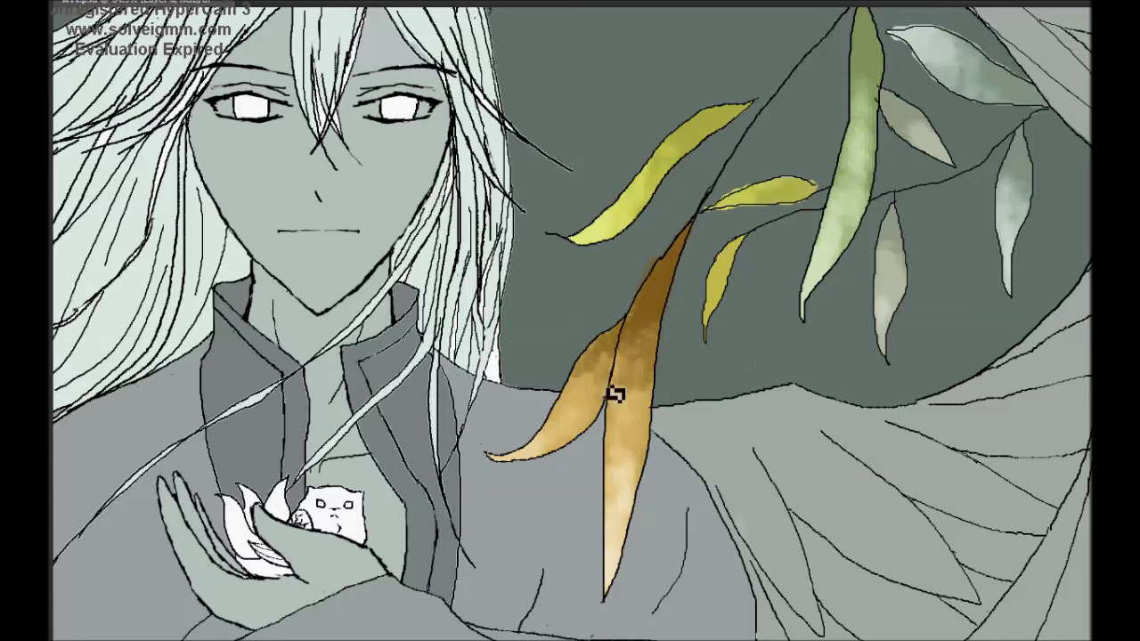
Step: Set the foreground colour to olive green 618132
{"action": "key", "text": "F5"}
{"action": "key", "text": "F5"}
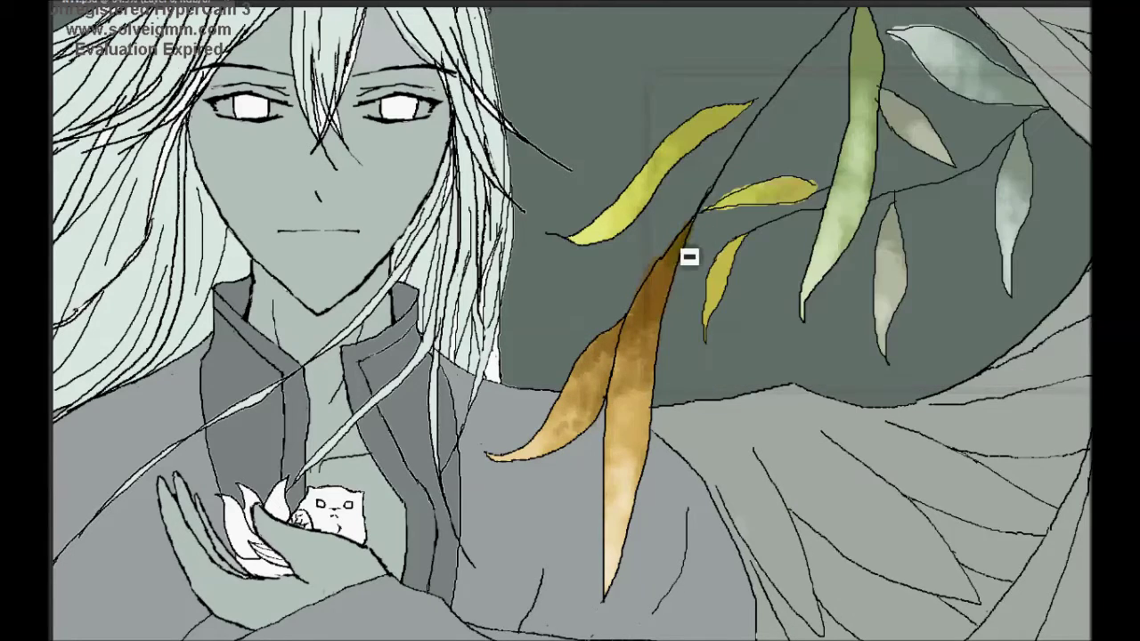
{"action": "scroll", "coordinate": [1048, 453], "scroll_direction": "down", "scroll_amount": 1}
{"action": "scroll", "coordinate": [1048, 453], "scroll_direction": "up", "scroll_amount": 1}
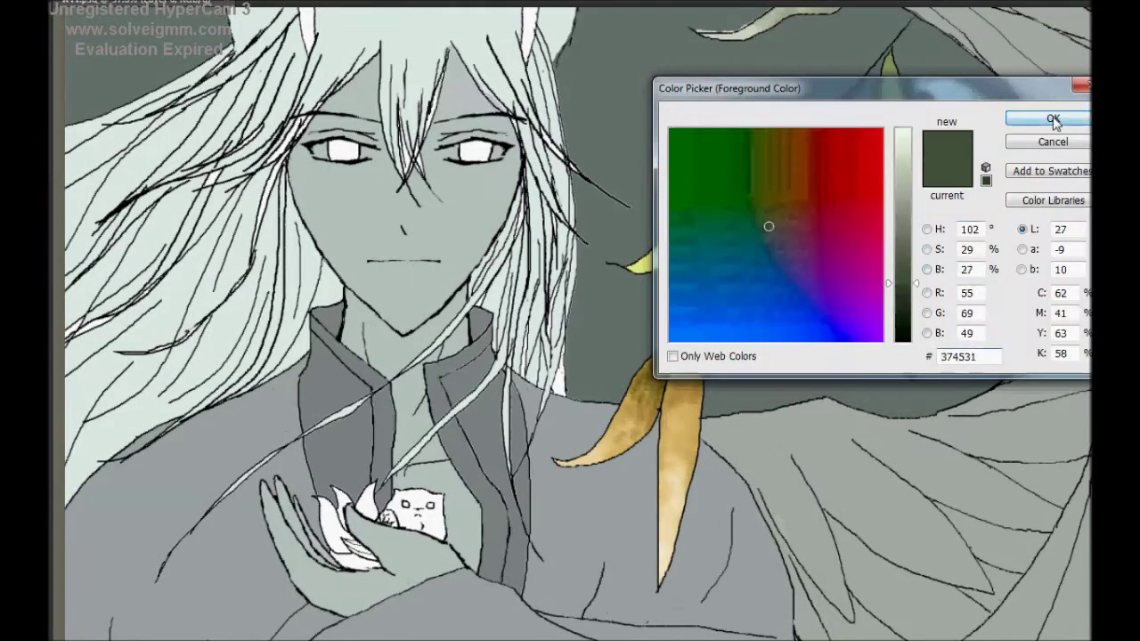
{"action": "left_click", "coordinate": [1036, 117]}
{"action": "key", "text": "Escape"}
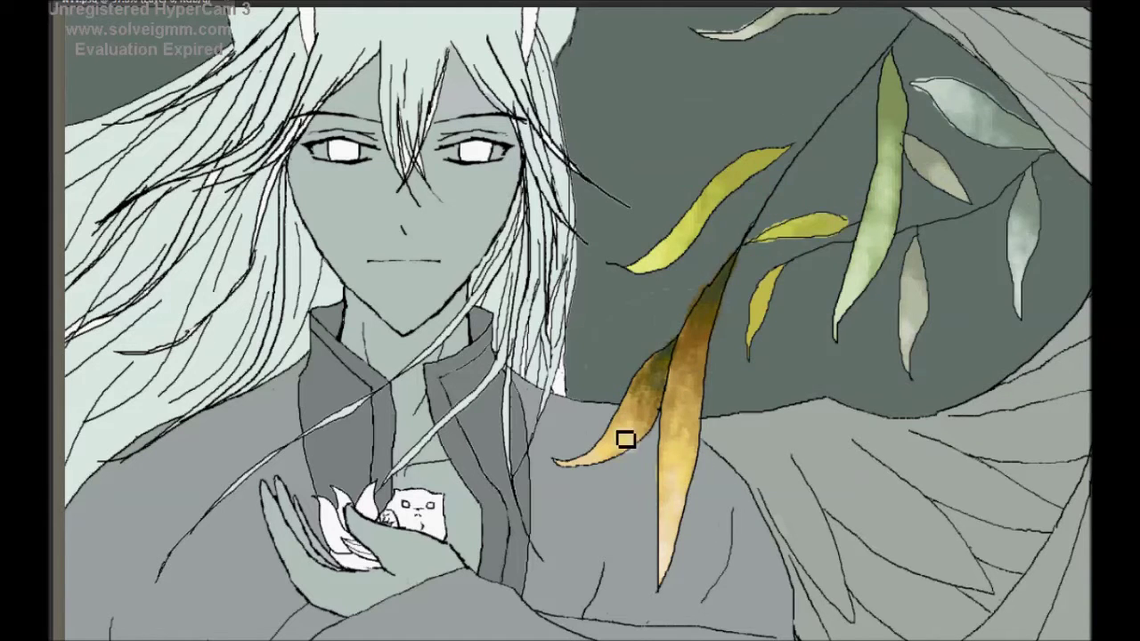
{"action": "scroll", "coordinate": [761, 526], "scroll_direction": "down", "scroll_amount": 1}
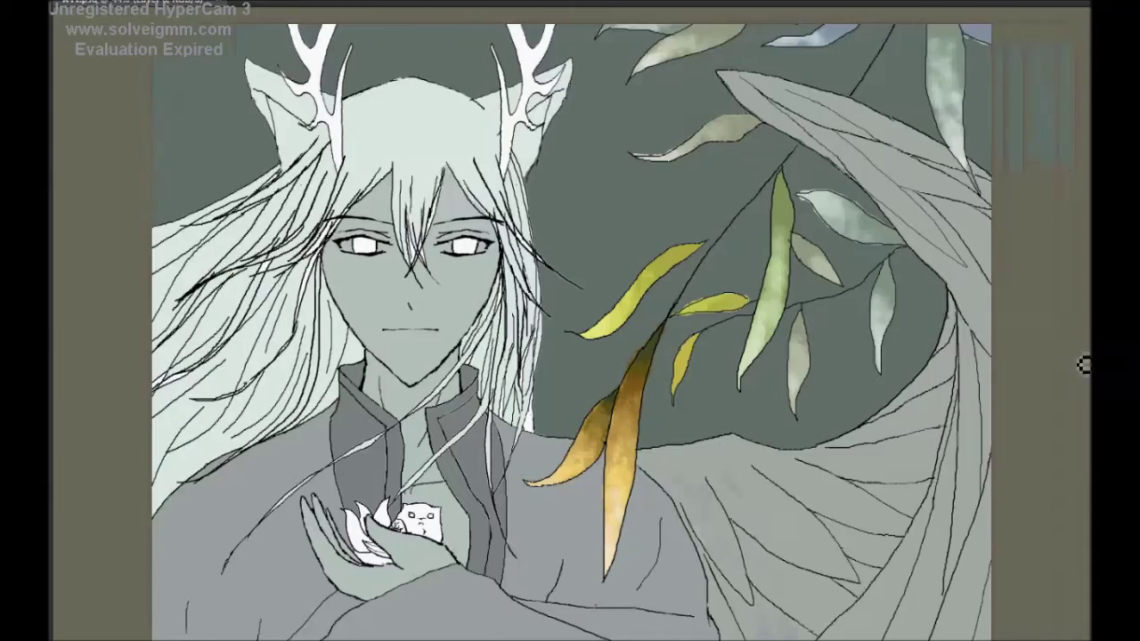
{"action": "scroll", "coordinate": [837, 302], "scroll_direction": "up", "scroll_amount": 1}
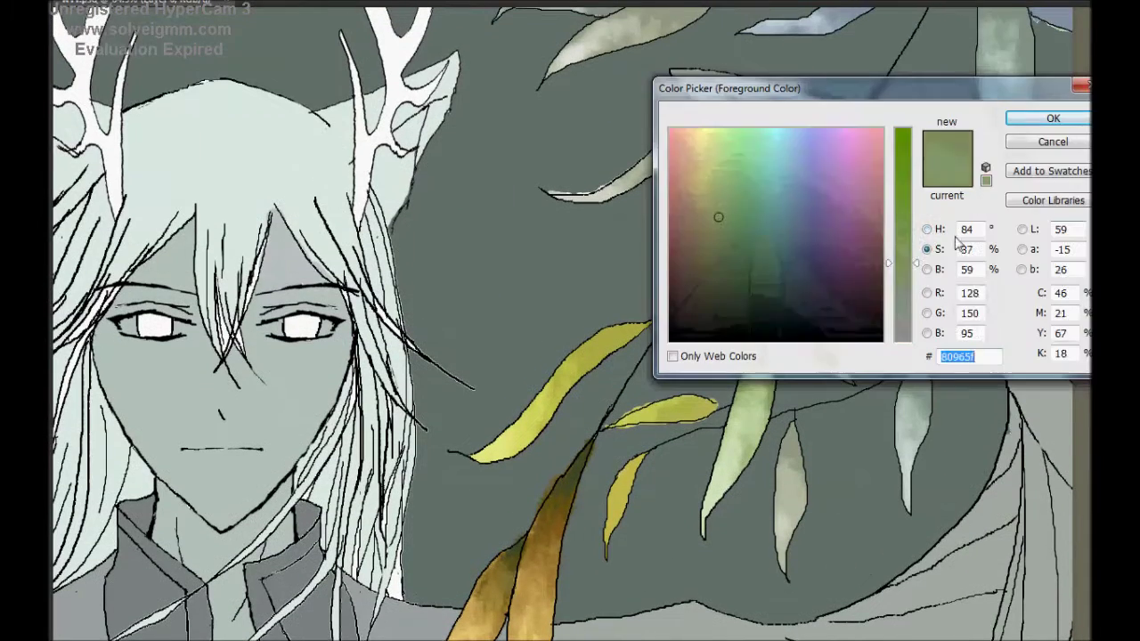
{"action": "left_click", "coordinate": [801, 234]}
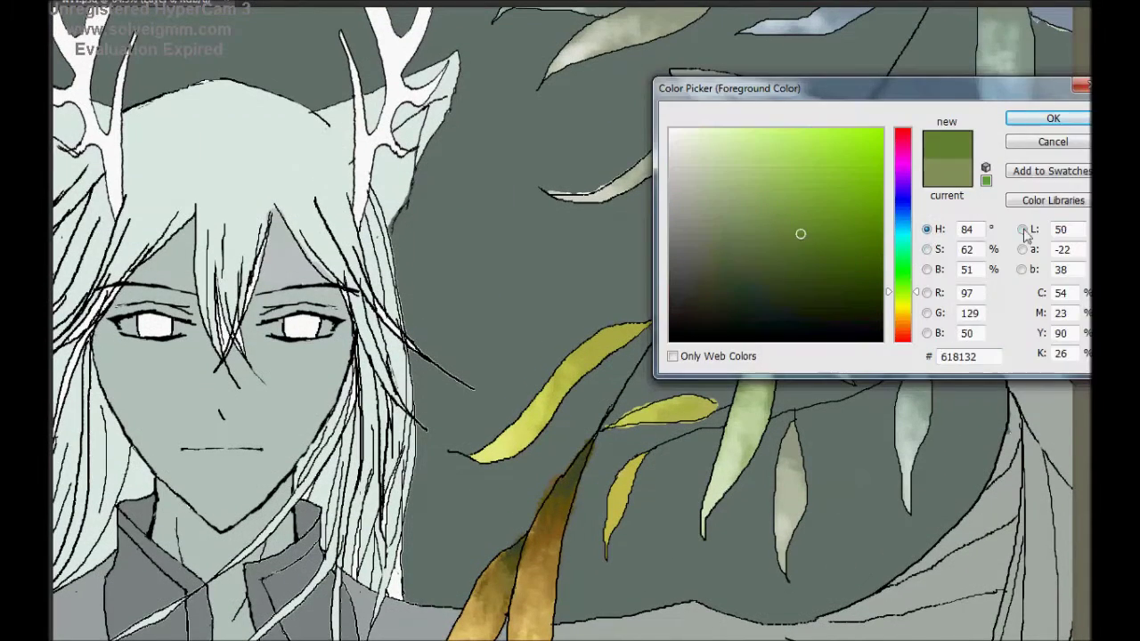
Step: Paint the upper part of the long central leaf in textured dark green
{"action": "left_click", "coordinate": [750, 205]}
{"action": "left_click", "coordinate": [1035, 116]}
{"action": "left_click_drag", "start_coordinate": [764, 232], "coordinate": [767, 355]}
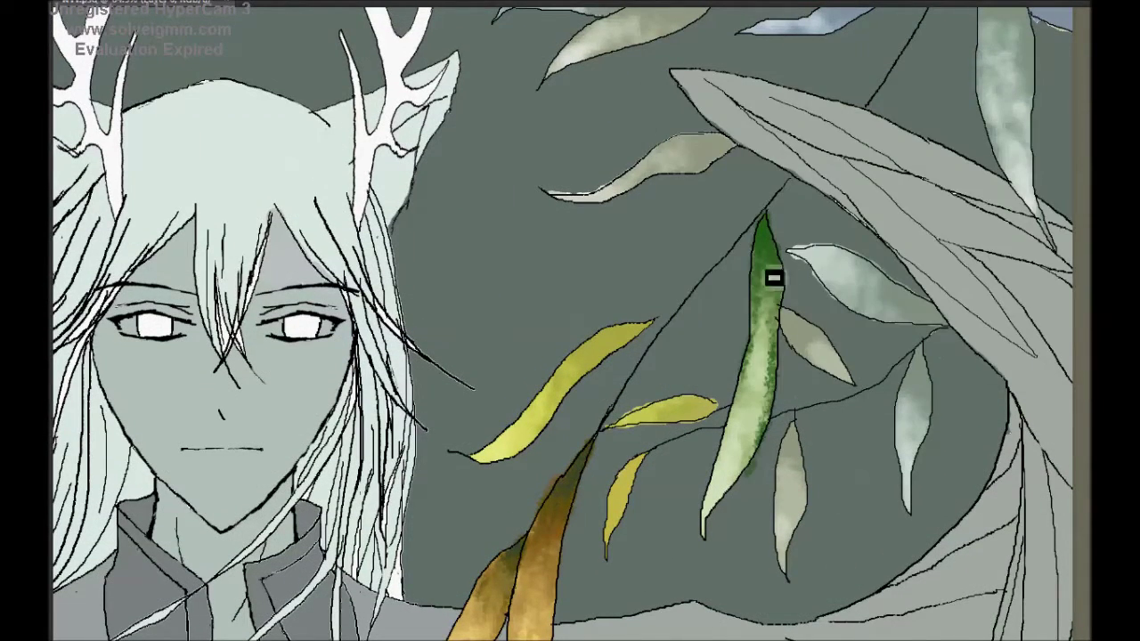
{"action": "left_click", "coordinate": [1033, 116]}
{"action": "left_click_drag", "start_coordinate": [780, 244], "coordinate": [781, 349]}
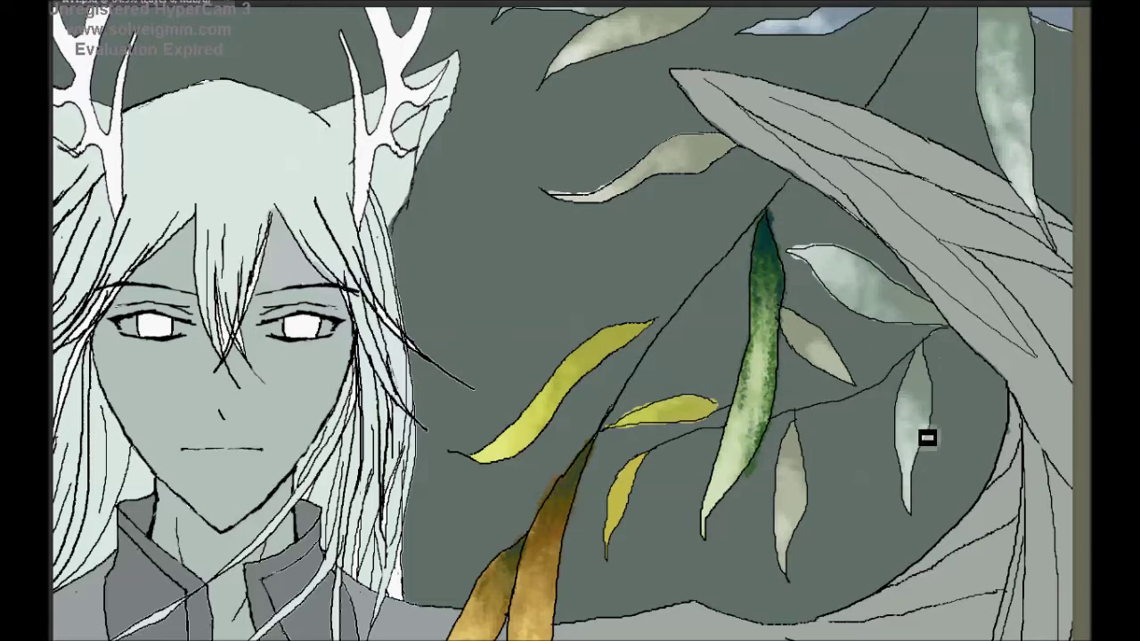
Step: Blend yellow-green and yellow texture into the leaf's lower half, deepening the top green
{"action": "left_click", "coordinate": [803, 163]}
{"action": "left_click", "coordinate": [1043, 119]}
{"action": "mouse_move", "coordinate": [756, 365]}
{"action": "left_mouse_down"}
{"action": "mouse_move", "coordinate": [753, 417]}
{"action": "mouse_move", "coordinate": [757, 374]}
{"action": "left_mouse_up"}
{"action": "left_click", "coordinate": [819, 170]}
{"action": "left_click", "coordinate": [1033, 117]}
{"action": "scroll", "coordinate": [770, 384], "scroll_direction": "down", "scroll_amount": 3}
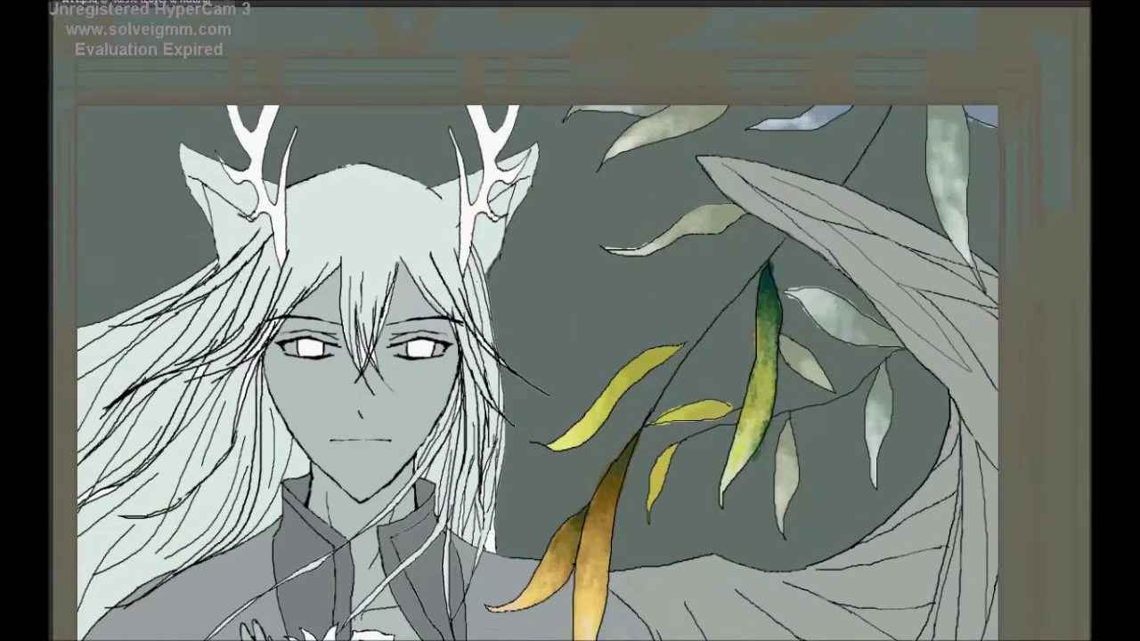
{"action": "scroll", "coordinate": [751, 427], "scroll_direction": "up", "scroll_amount": 2}
{"action": "left_click_drag", "start_coordinate": [751, 427], "coordinate": [786, 335]}
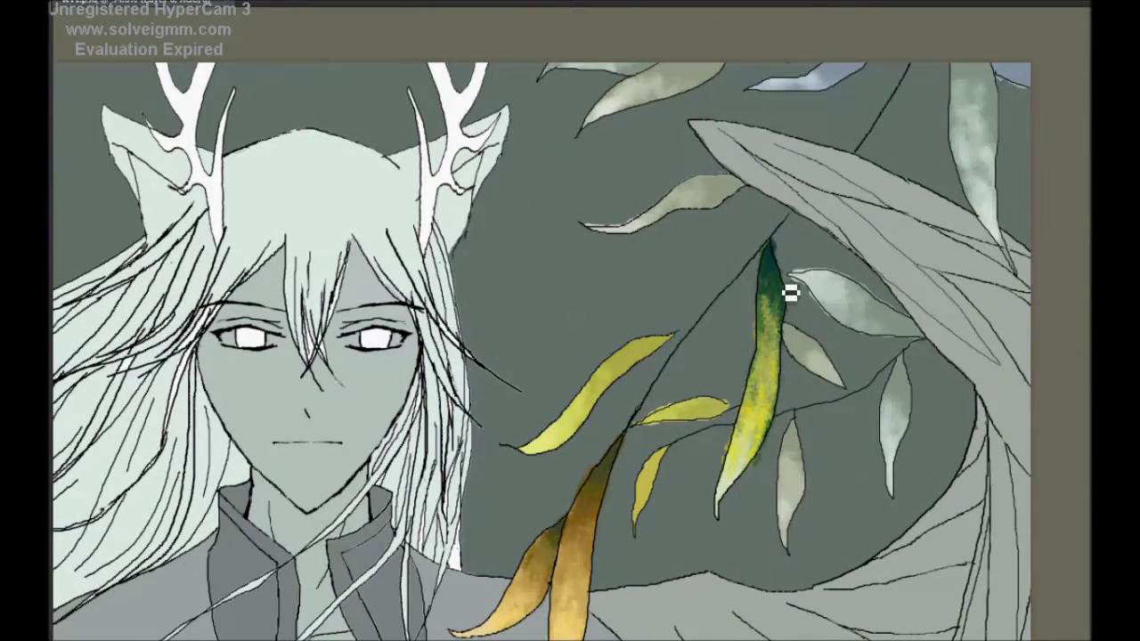
{"action": "mouse_move", "coordinate": [779, 283]}
{"action": "left_mouse_down"}
{"action": "mouse_move", "coordinate": [768, 437]}
{"action": "mouse_move", "coordinate": [786, 372]}
{"action": "left_mouse_up"}
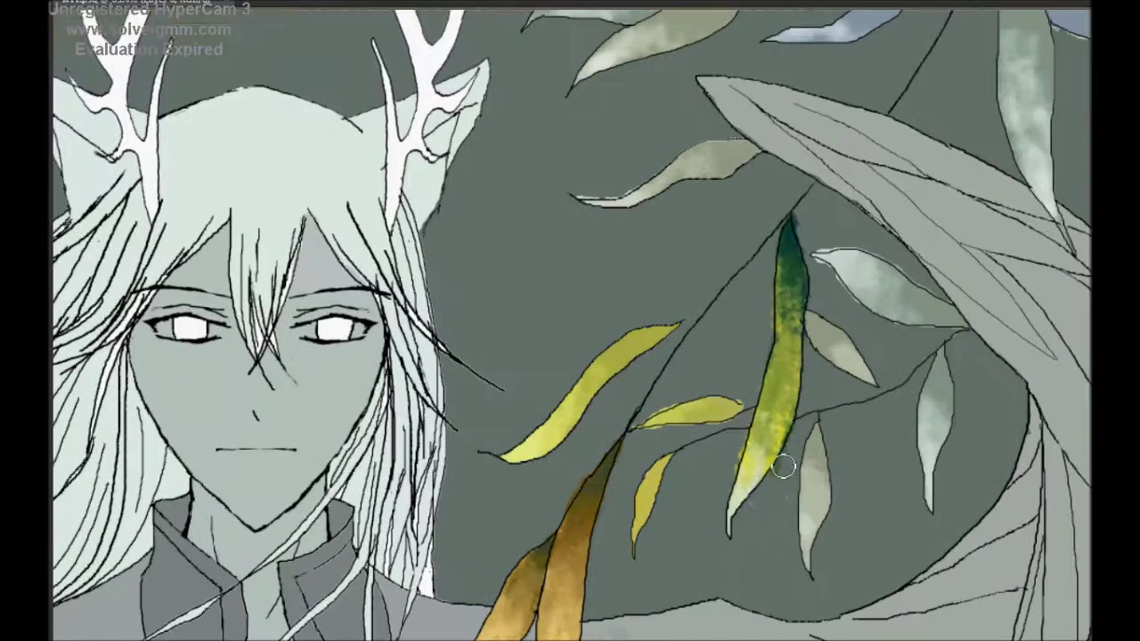
Step: Tilt the view about 35° and add olive mottling to the slim neighbouring leaf
{"action": "key", "text": "F5"}
{"action": "key", "text": "F5"}
{"action": "left_click_drag", "start_coordinate": [902, 308], "coordinate": [616, 381]}
{"action": "left_click", "coordinate": [771, 219]}
{"action": "key", "text": "Return"}
{"action": "key", "text": "F5"}
{"action": "key", "text": "F5"}
{"action": "mouse_move", "coordinate": [662, 267]}
{"action": "left_mouse_down"}
{"action": "mouse_move", "coordinate": [643, 329]}
{"action": "mouse_move", "coordinate": [637, 278]}
{"action": "mouse_move", "coordinate": [650, 325]}
{"action": "left_mouse_up"}
{"action": "key", "text": "F5"}
{"action": "key", "text": "F5"}
{"action": "key", "text": "Return"}
Step: Choose a dark teal, rotate the canvas view counter-clockwise, and target the large yellow-green leaf
{"action": "left_click", "coordinate": [623, 344]}
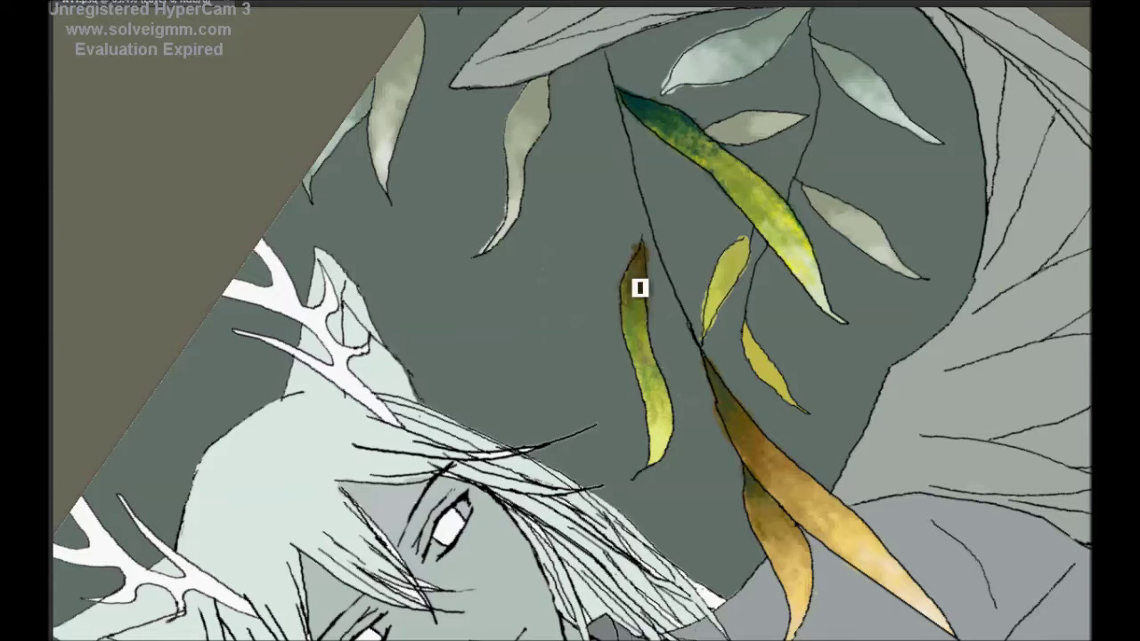
{"action": "key", "text": "Return"}
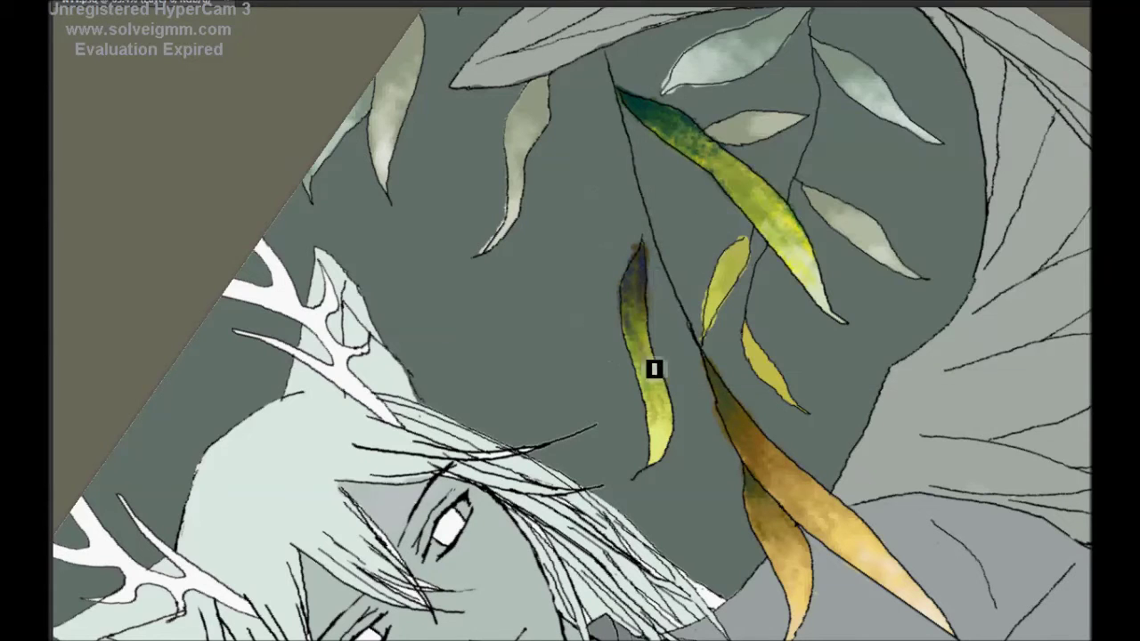
{"action": "key", "text": "Return"}
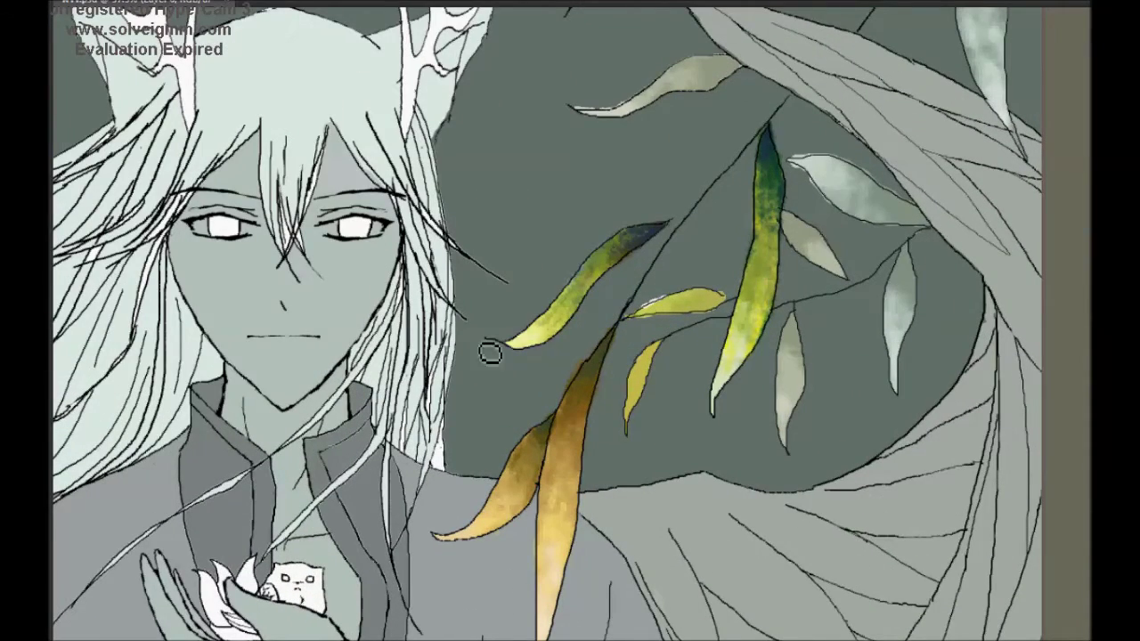
{"action": "scroll", "coordinate": [457, 495], "scroll_direction": "down", "scroll_amount": 1}
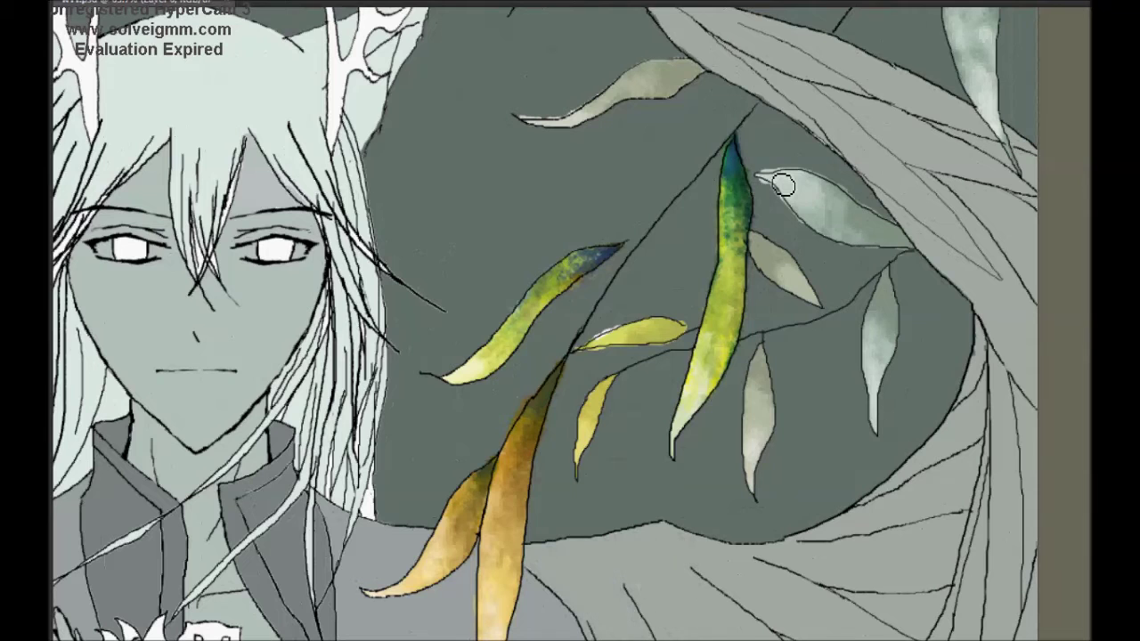
{"action": "key", "text": "Delete"}
{"action": "key", "text": "Delete"}
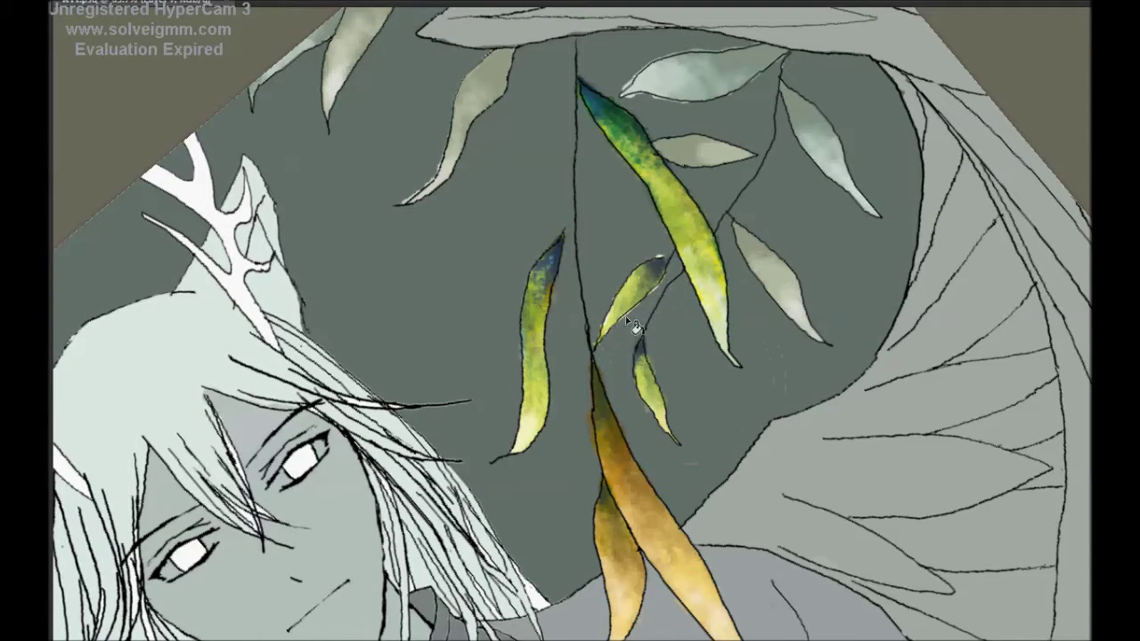
{"action": "scroll", "coordinate": [781, 416], "scroll_direction": "up", "scroll_amount": 1}
{"action": "left_click", "coordinate": [665, 235]}
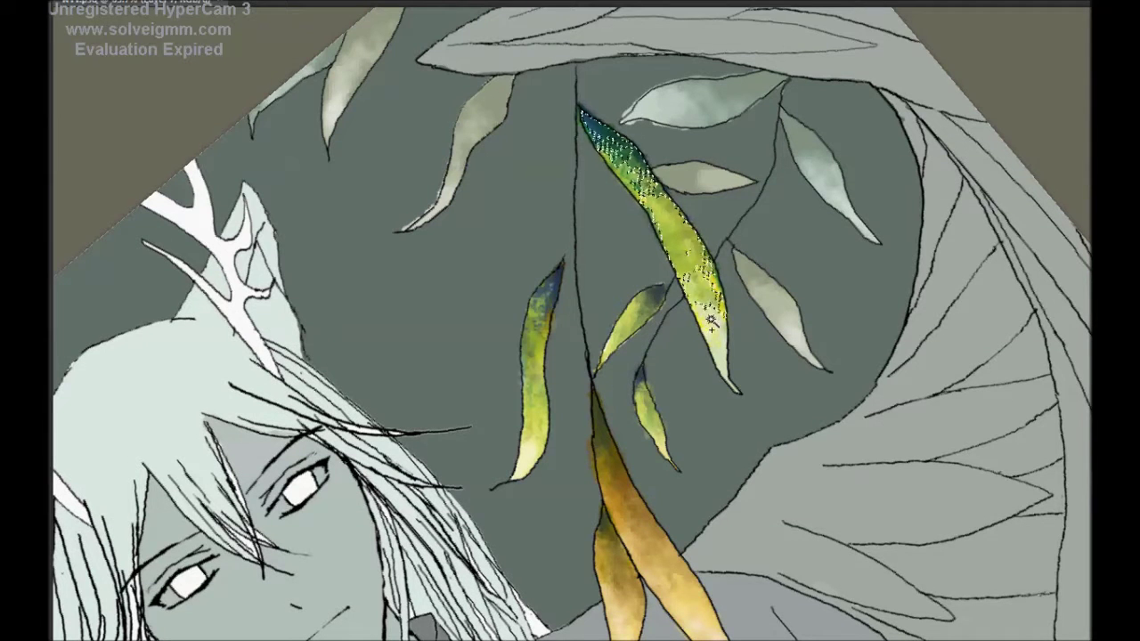
Step: Select the small, left and lower central leaves and shift their colour balance
{"action": "left_click", "coordinate": [640, 336], "text": "shift"}
{"action": "left_click", "coordinate": [551, 326], "text": "shift"}
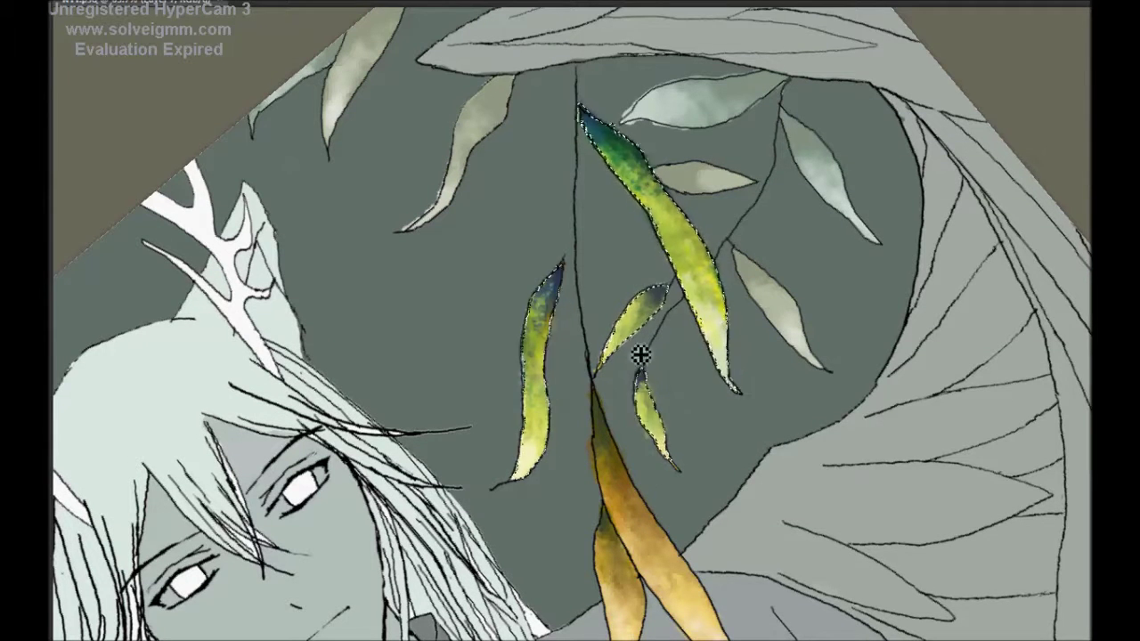
{"action": "left_click", "coordinate": [635, 368], "text": "shift"}
{"action": "key", "text": "ctrl+b"}
{"action": "mouse_move", "coordinate": [997, 151]}
{"action": "left_mouse_down"}
{"action": "mouse_move", "coordinate": [1007, 151]}
{"action": "mouse_move", "coordinate": [978, 171]}
{"action": "left_mouse_up"}
{"action": "left_click_drag", "start_coordinate": [984, 190], "coordinate": [977, 190]}
{"action": "left_click_drag", "start_coordinate": [1006, 150], "coordinate": [994, 151]}
{"action": "key", "text": "Return"}
{"action": "key", "text": "ctrl+d"}
Step: Brush bluish watercolour tints onto the big leaf and the right-hand pale leaves
{"action": "left_click_drag", "start_coordinate": [718, 300], "coordinate": [726, 282]}
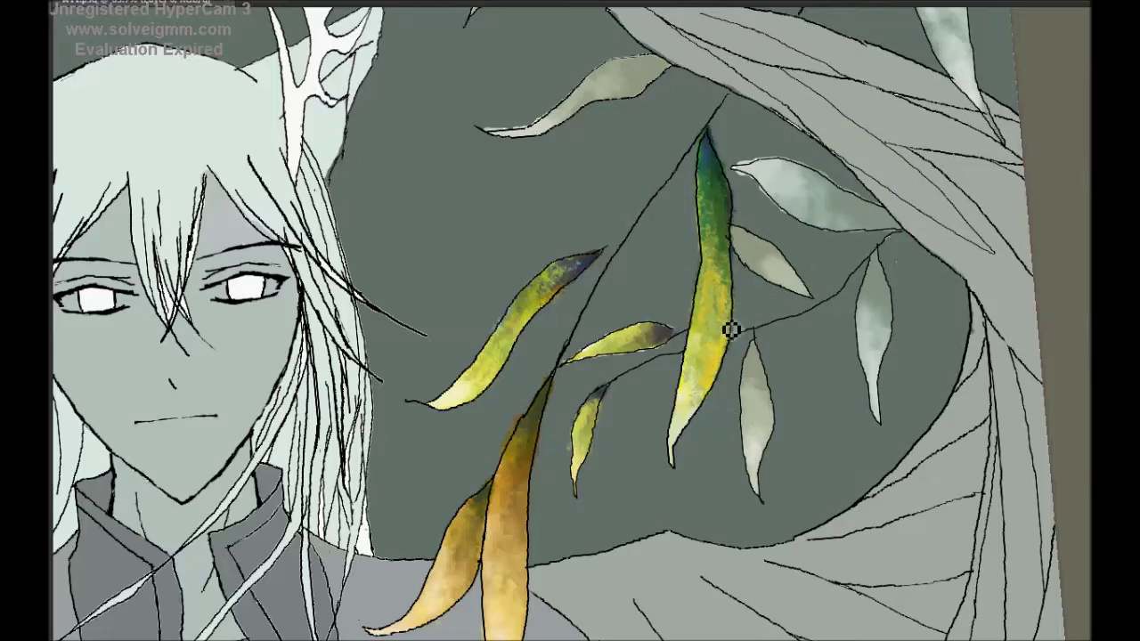
{"action": "scroll", "coordinate": [582, 407], "scroll_direction": "down", "scroll_amount": 1}
{"action": "scroll", "coordinate": [570, 303], "scroll_direction": "down", "scroll_amount": 3}
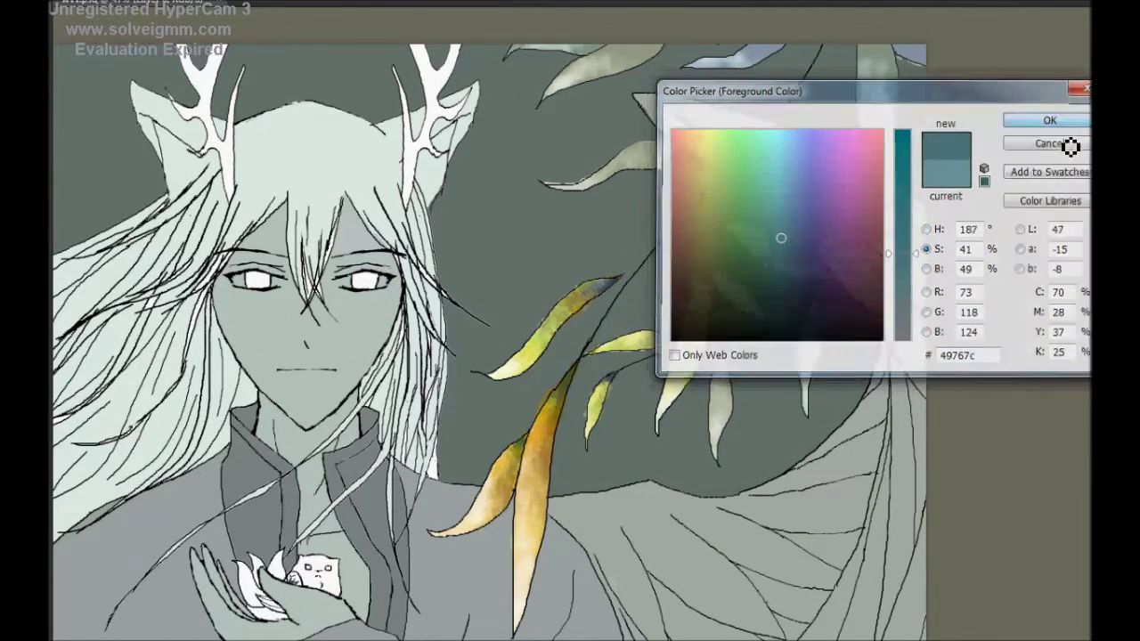
{"action": "left_click", "coordinate": [1070, 146]}
{"action": "mouse_move", "coordinate": [840, 272]}
{"action": "left_mouse_down"}
{"action": "mouse_move", "coordinate": [817, 262]}
{"action": "mouse_move", "coordinate": [819, 311]}
{"action": "left_mouse_up"}
{"action": "left_click_drag", "start_coordinate": [715, 425], "coordinate": [706, 380]}
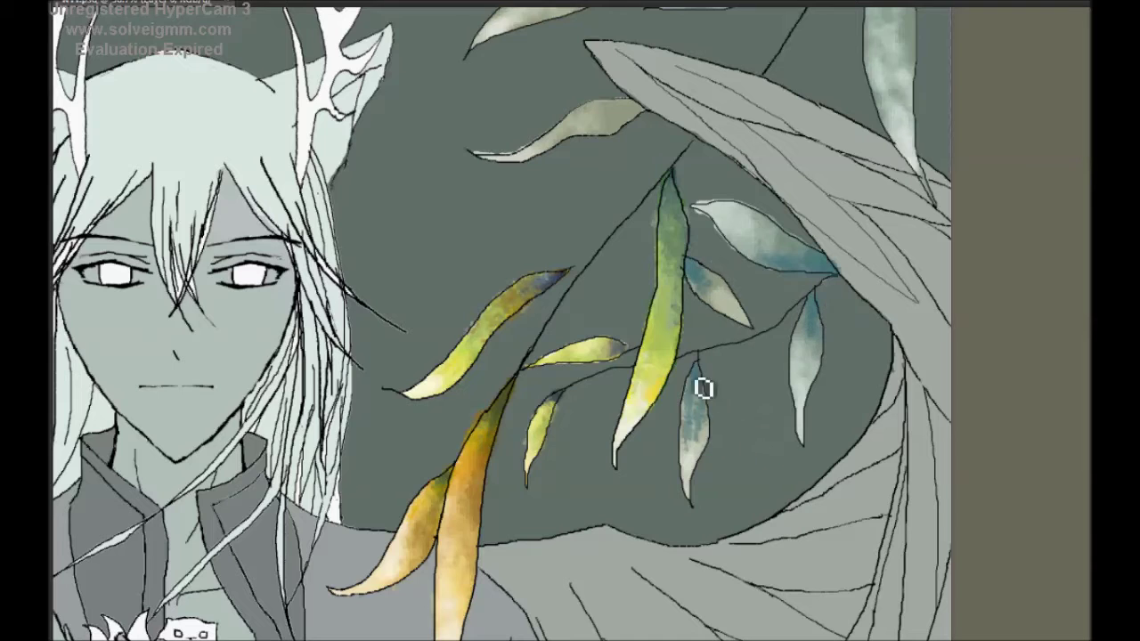
{"action": "left_click_drag", "start_coordinate": [690, 463], "coordinate": [716, 430]}
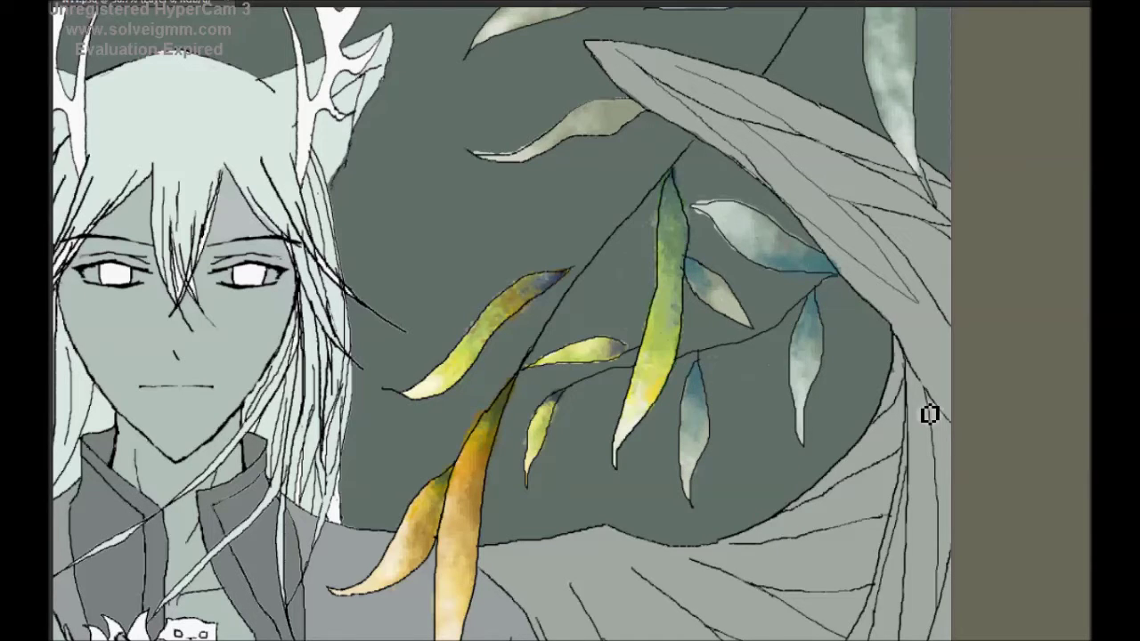
Step: Give the long leaf a purplish tint and repaint the yellow leaf's upper part yellow-green
{"action": "key", "text": "ctrl+b"}
{"action": "left_click_drag", "start_coordinate": [1012, 168], "coordinate": [1021, 186]}
{"action": "key", "text": "Return"}
{"action": "mouse_move", "coordinate": [555, 336]}
{"action": "left_mouse_down"}
{"action": "mouse_move", "coordinate": [580, 295]}
{"action": "mouse_move", "coordinate": [554, 292]}
{"action": "left_mouse_up"}
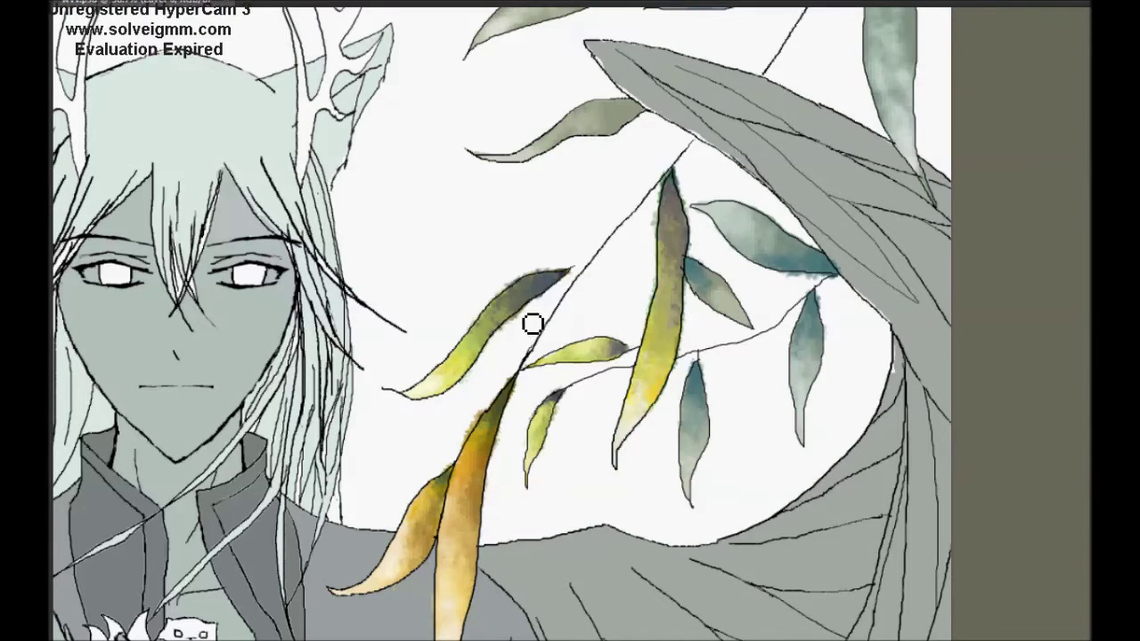
{"action": "left_click_drag", "start_coordinate": [566, 273], "coordinate": [463, 365]}
{"action": "left_click_drag", "start_coordinate": [547, 337], "coordinate": [499, 293]}
Step: Brighten the two blue-grey leaves with Hue/Saturation, raising saturation to about +11
{"action": "key", "text": "ctrl+minus"}
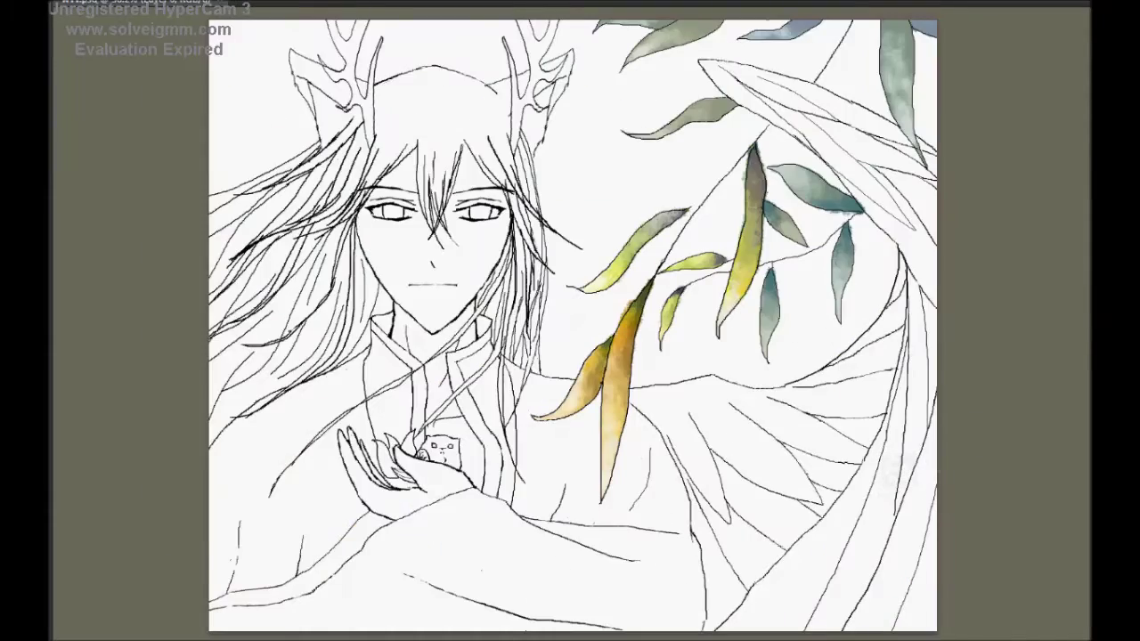
{"action": "key", "text": "ctrl+u"}
{"action": "left_click_drag", "start_coordinate": [1026, 218], "coordinate": [1033, 220]}
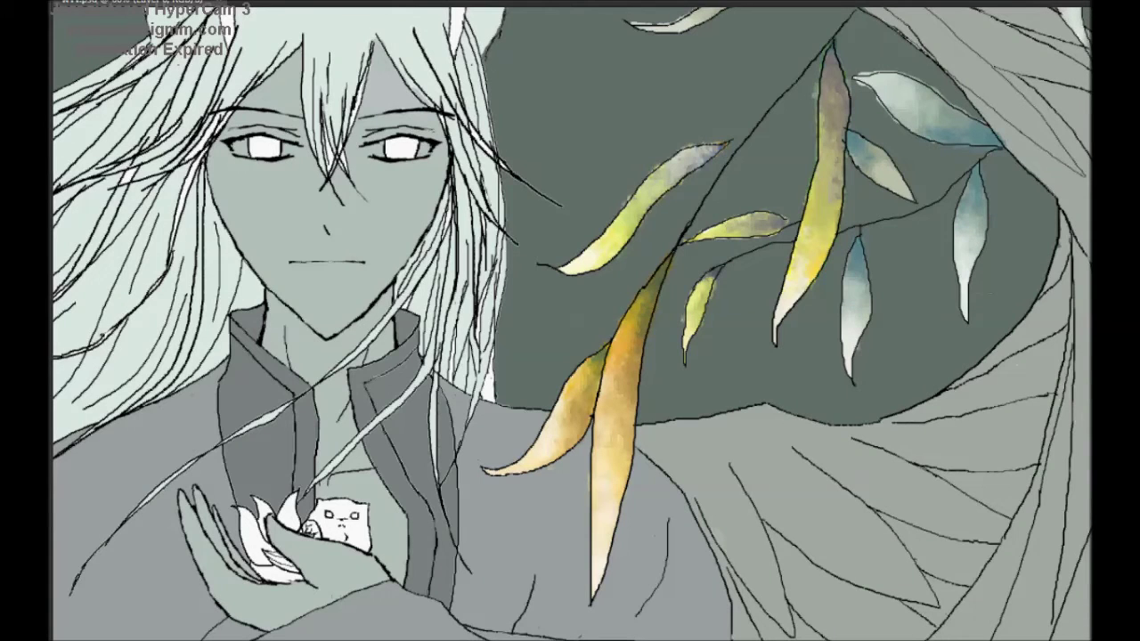
{"action": "left_click_drag", "start_coordinate": [898, 189], "coordinate": [1048, 241]}
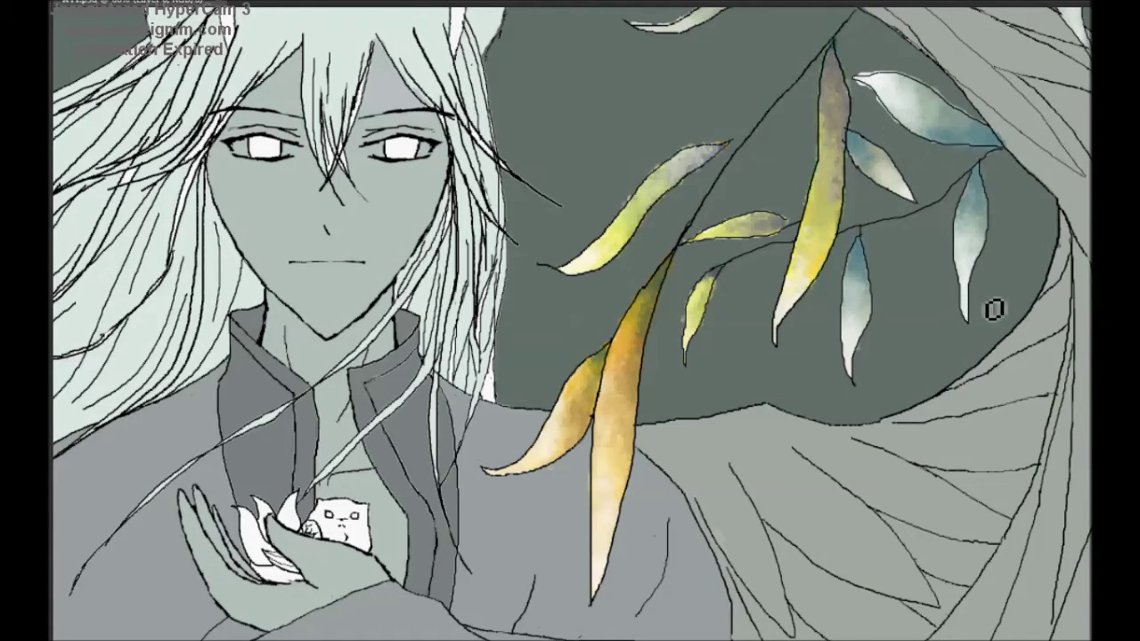
{"action": "key", "text": "Return"}
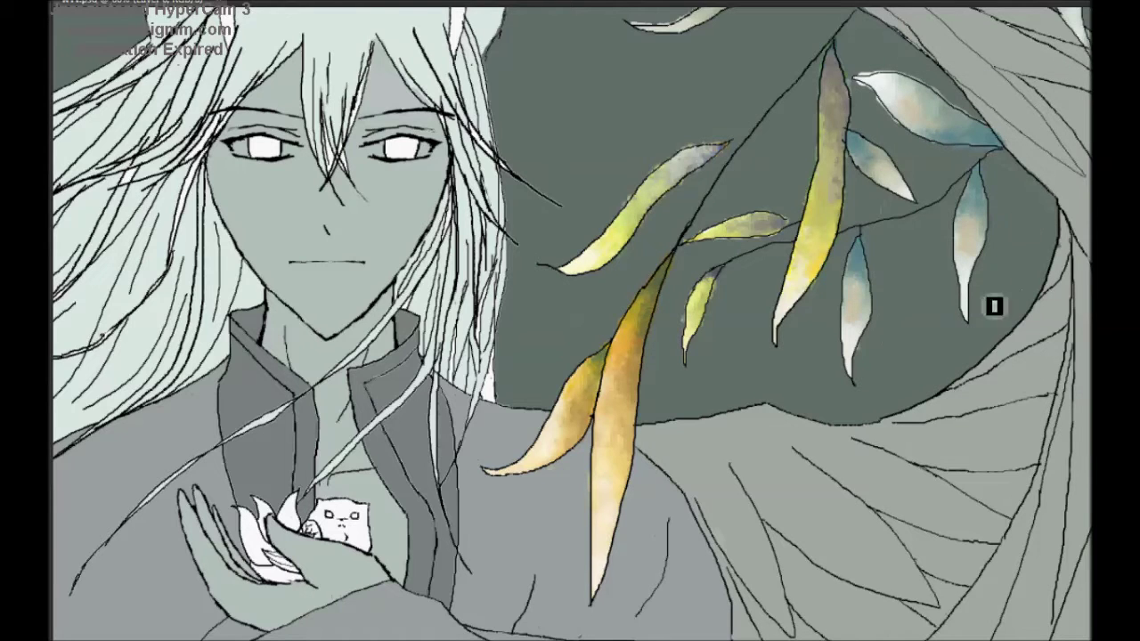
Step: Paint the top-right leaf yellowish and settle on a new foreground colour
{"action": "left_click", "coordinate": [709, 147]}
{"action": "left_click", "coordinate": [1036, 117]}
{"action": "mouse_move", "coordinate": [954, 120]}
{"action": "left_mouse_down"}
{"action": "mouse_move", "coordinate": [959, 100]}
{"action": "mouse_move", "coordinate": [942, 111]}
{"action": "left_mouse_up"}
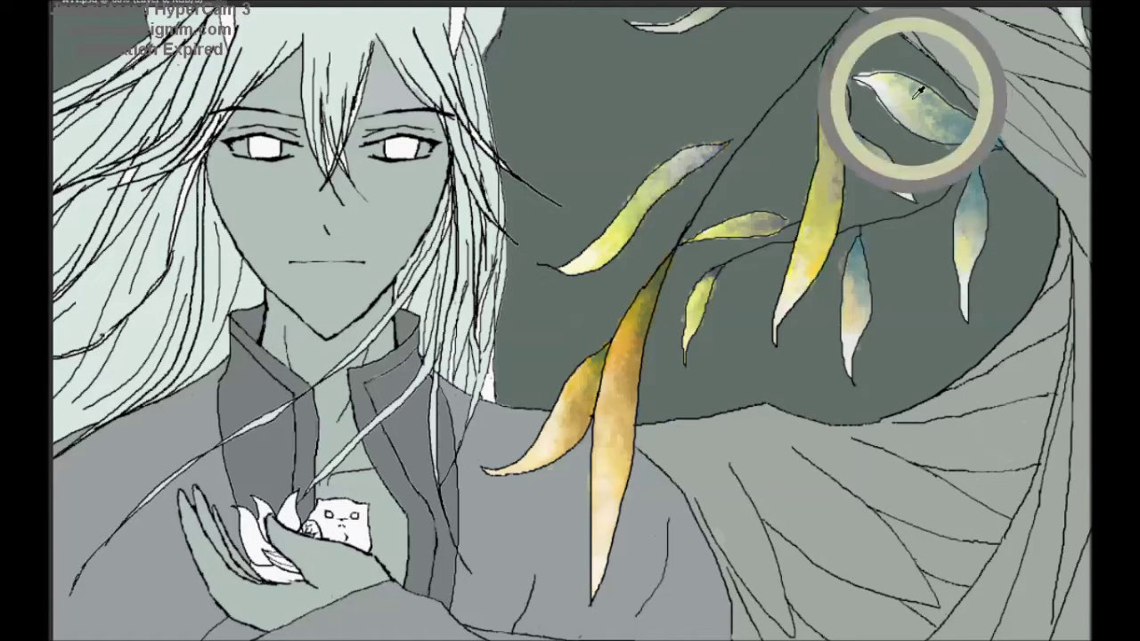
{"action": "left_click", "coordinate": [1033, 117]}
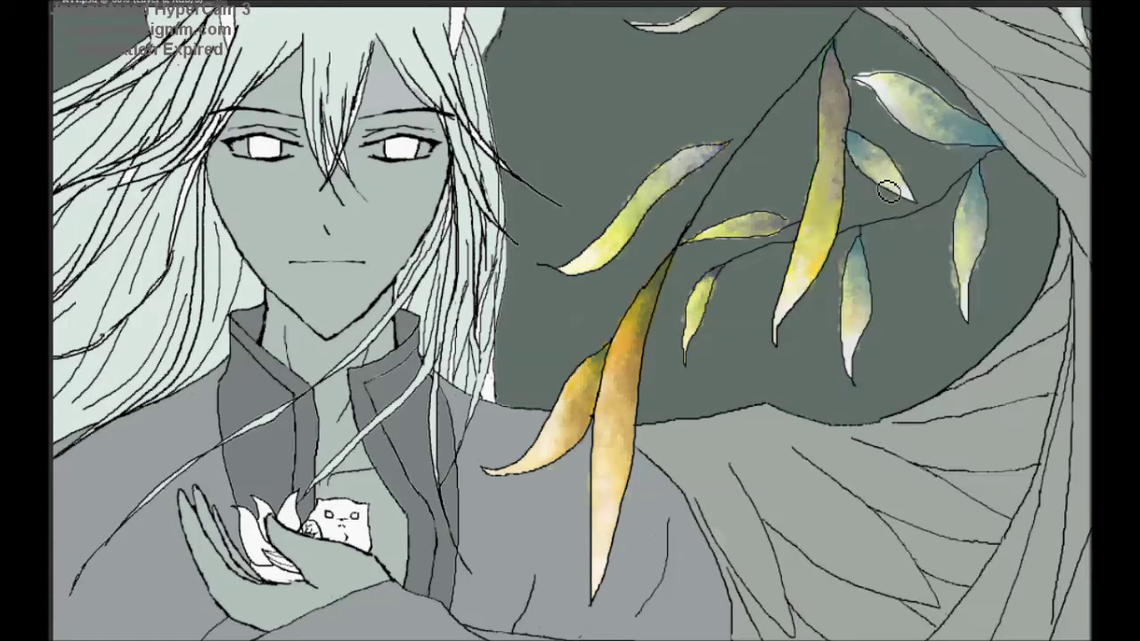
{"action": "scroll", "coordinate": [844, 276], "scroll_direction": "down", "scroll_amount": 3}
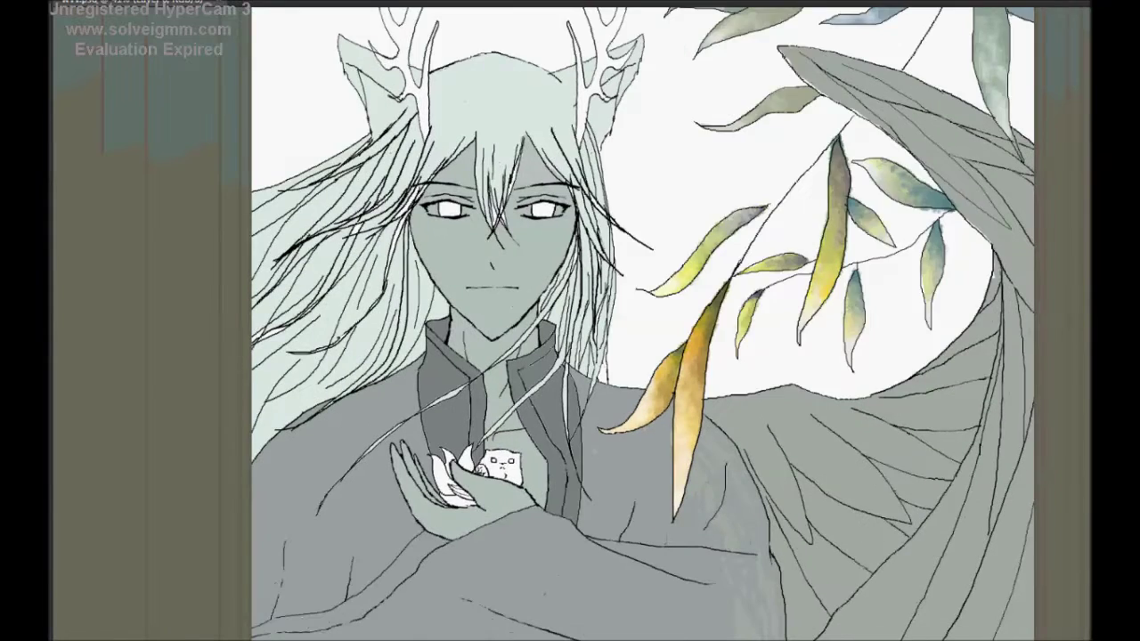
{"action": "scroll", "coordinate": [890, 377], "scroll_direction": "up", "scroll_amount": 2}
{"action": "scroll", "coordinate": [720, 262], "scroll_direction": "up", "scroll_amount": 1}
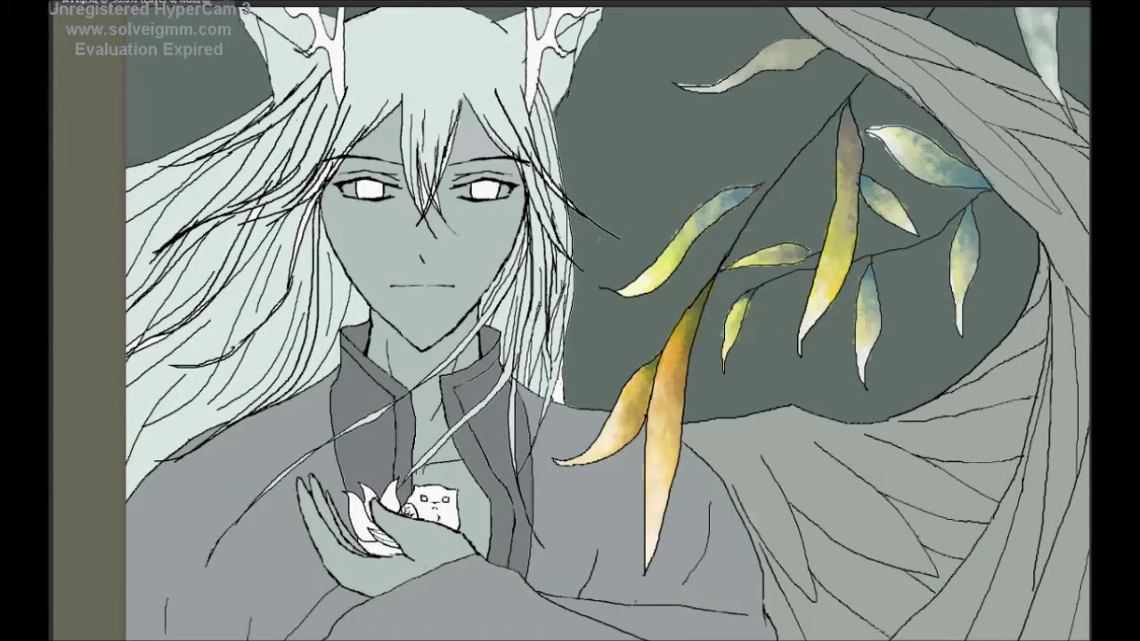
{"action": "scroll", "coordinate": [743, 200], "scroll_direction": "up", "scroll_amount": 3}
{"action": "scroll", "coordinate": [788, 573], "scroll_direction": "up", "scroll_amount": 1}
{"action": "left_click", "coordinate": [1015, 116]}
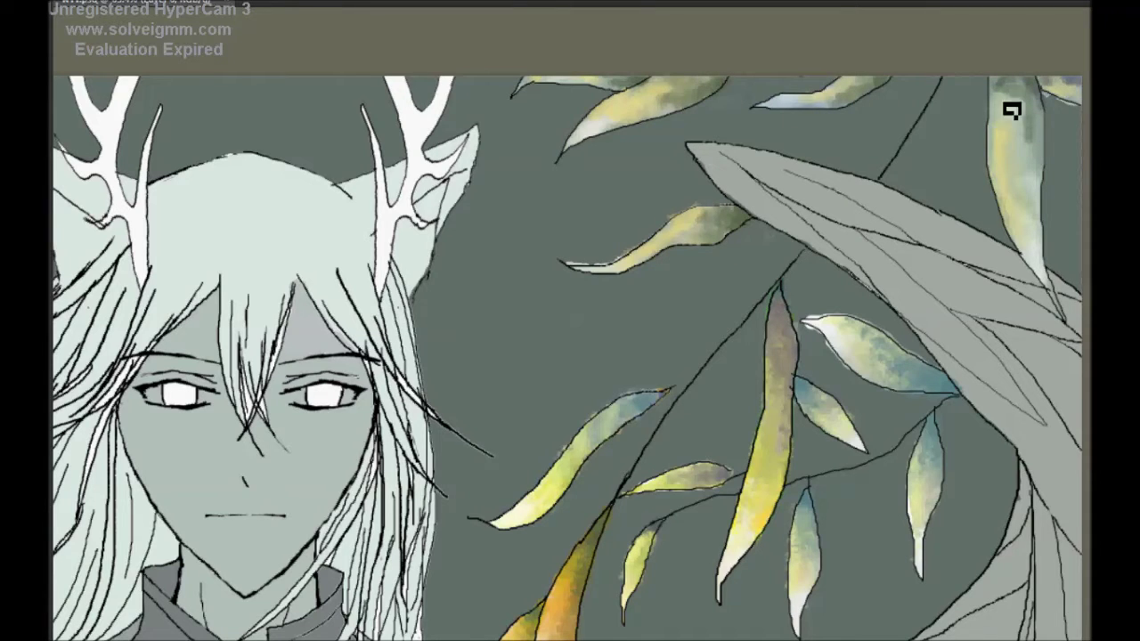
Step: Sample the top-right leaf, choose a new painting colour, and raise Exposure gamma on the leaves
{"action": "left_click", "coordinate": [827, 101], "text": "alt"}
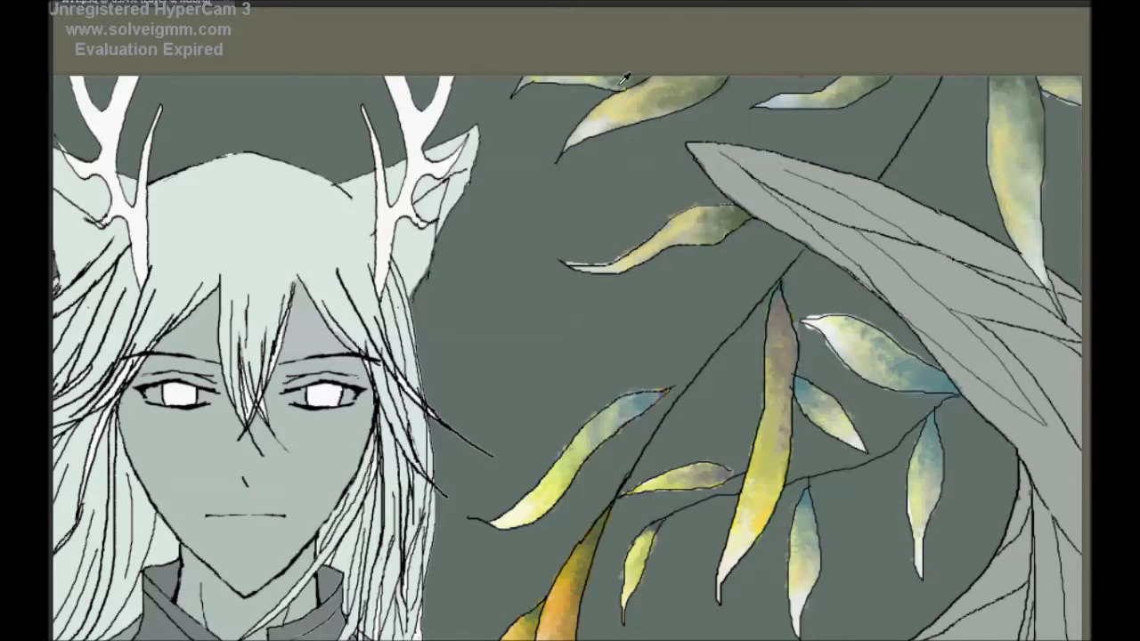
{"action": "left_click", "coordinate": [784, 140]}
{"action": "key", "text": "Return"}
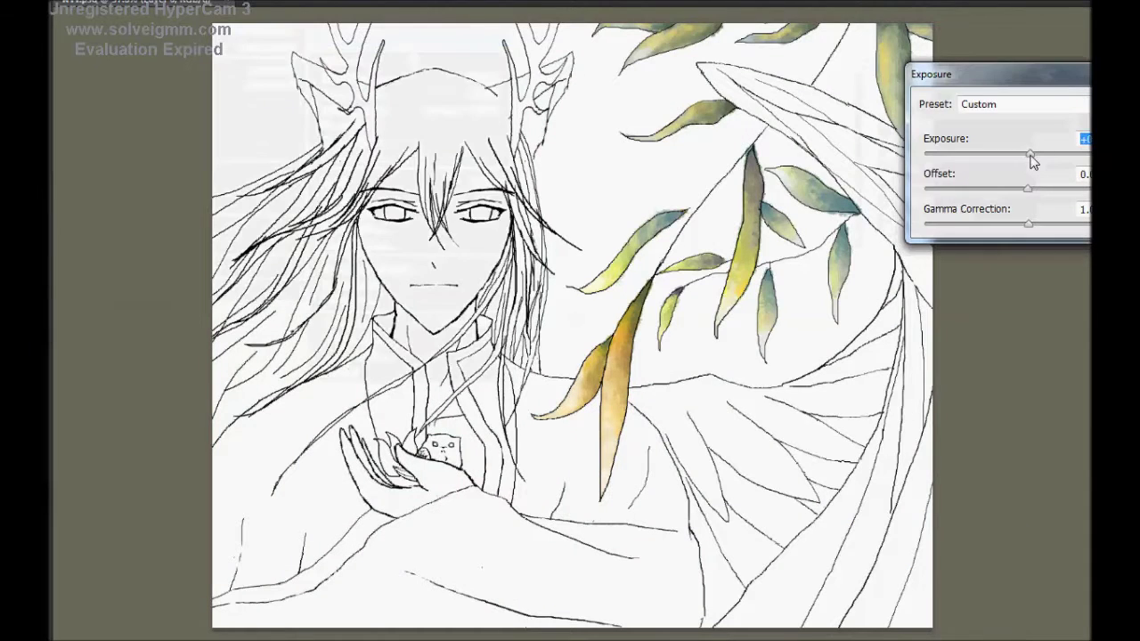
{"action": "left_click_drag", "start_coordinate": [1026, 188], "coordinate": [1049, 225]}
Step: Commit the exposure change, then adjust the selected leaf's colour balance and saturation
{"action": "key", "text": "Return"}
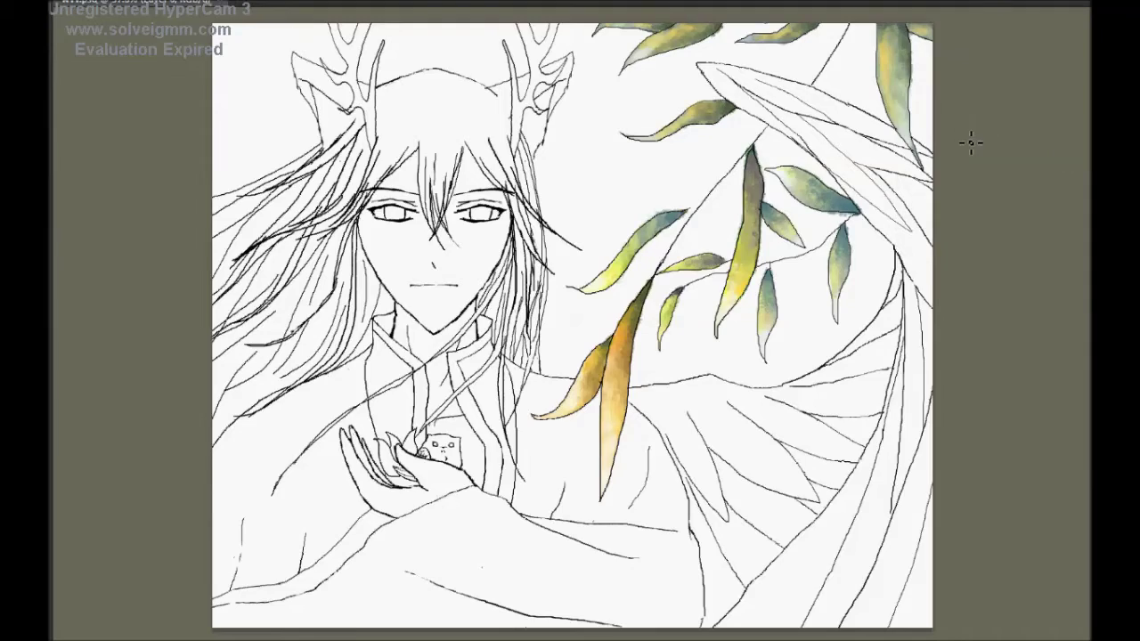
{"action": "scroll", "coordinate": [743, 329], "scroll_direction": "up", "scroll_amount": 2}
{"action": "scroll", "coordinate": [709, 314], "scroll_direction": "down", "scroll_amount": 2}
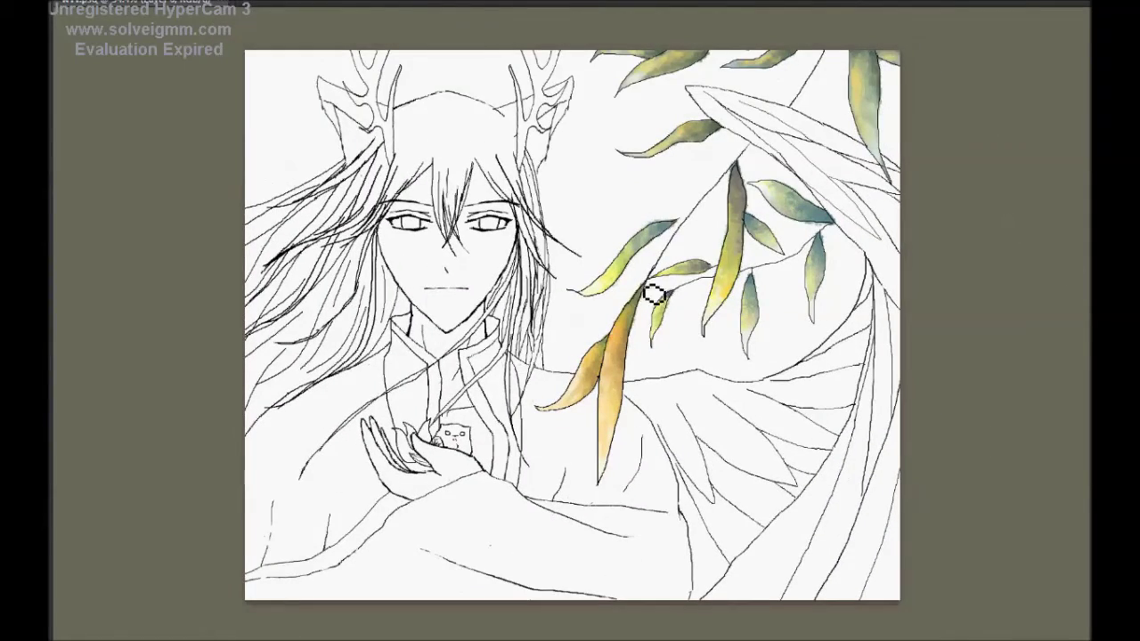
{"action": "key", "text": "ctrl+b"}
{"action": "left_click_drag", "start_coordinate": [1004, 186], "coordinate": [966, 152]}
{"action": "key", "text": "Return"}
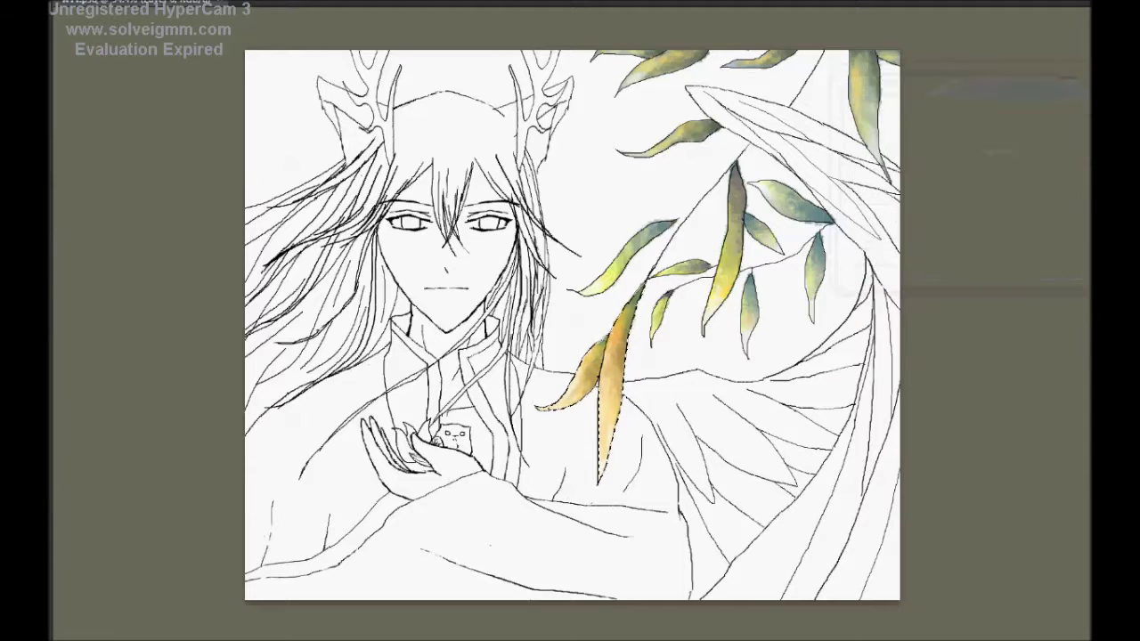
{"action": "key", "text": "ctrl+u"}
{"action": "left_click_drag", "start_coordinate": [1027, 217], "coordinate": [1036, 218]}
{"action": "key", "text": "Return"}
{"action": "key", "text": "ctrl+d"}
Step: Paint new wash tones onto the far leaves and fill the drape with pale cream
{"action": "key", "text": "Return"}
{"action": "left_click", "coordinate": [115, 175]}
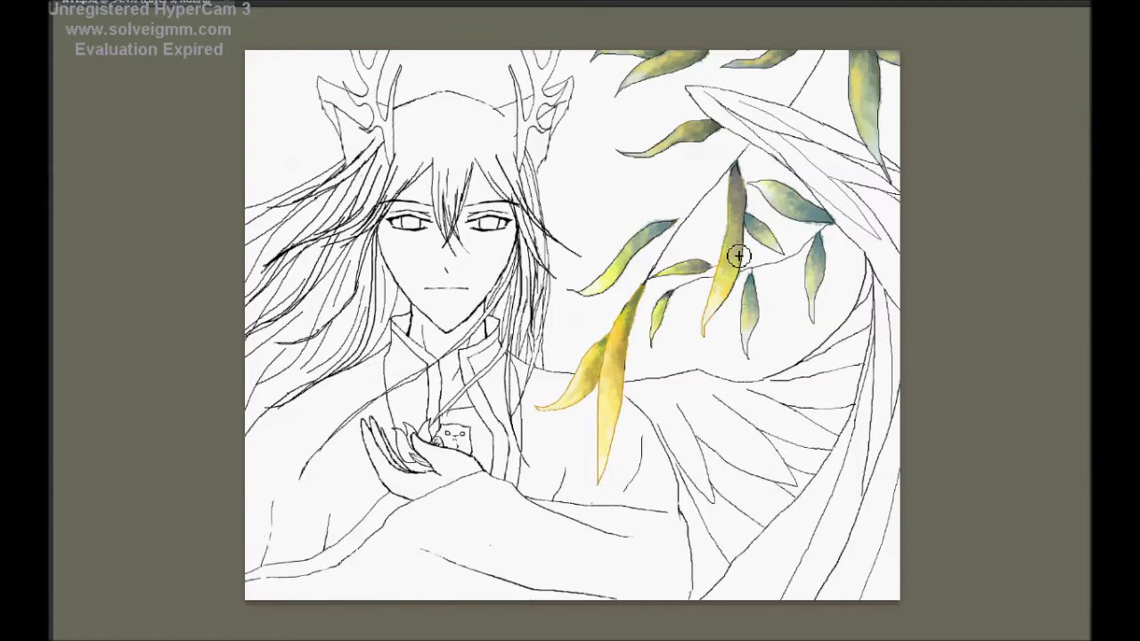
{"action": "left_click_drag", "start_coordinate": [738, 257], "coordinate": [827, 265]}
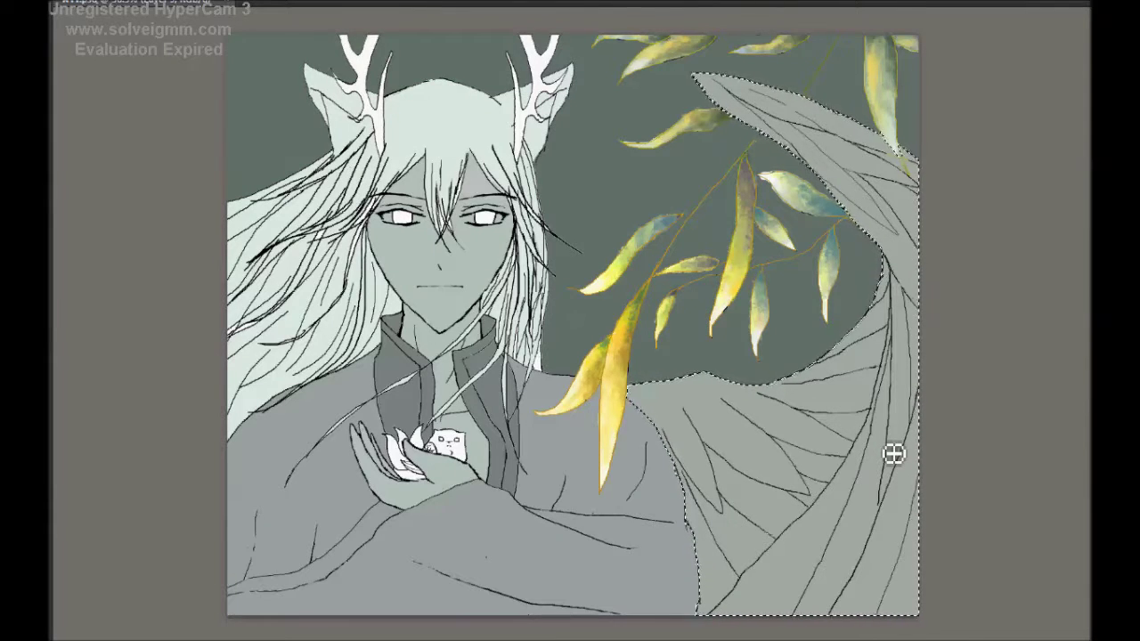
{"action": "key", "text": "Delete"}
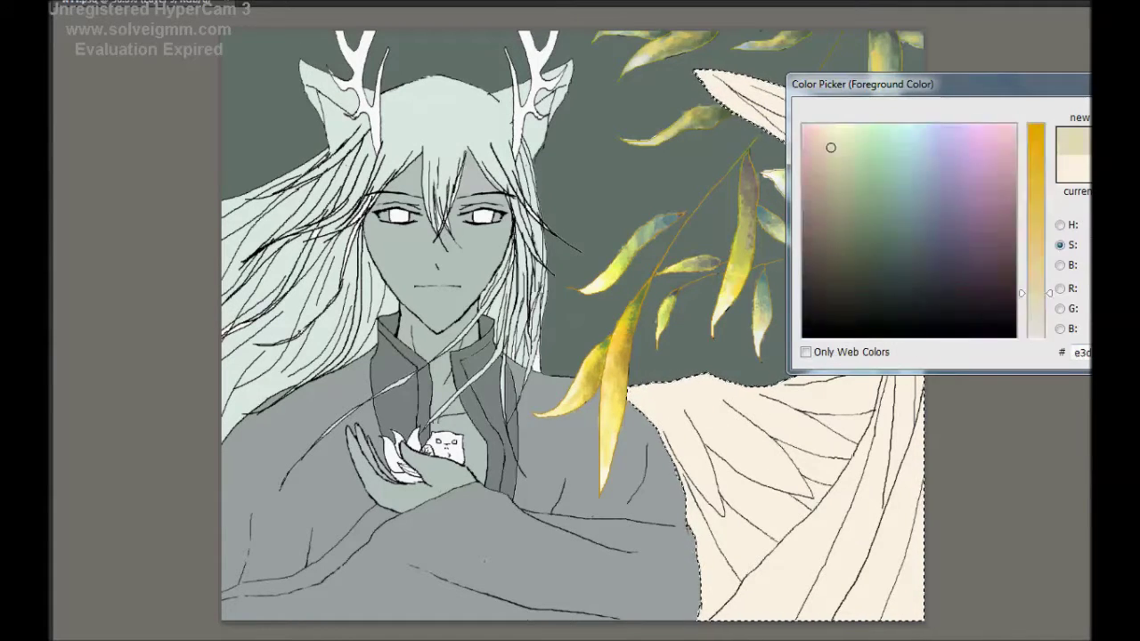
Step: Shade the lower drape with a darker tan using a textured watercolour brush
{"action": "left_click_drag", "start_coordinate": [730, 491], "coordinate": [721, 532]}
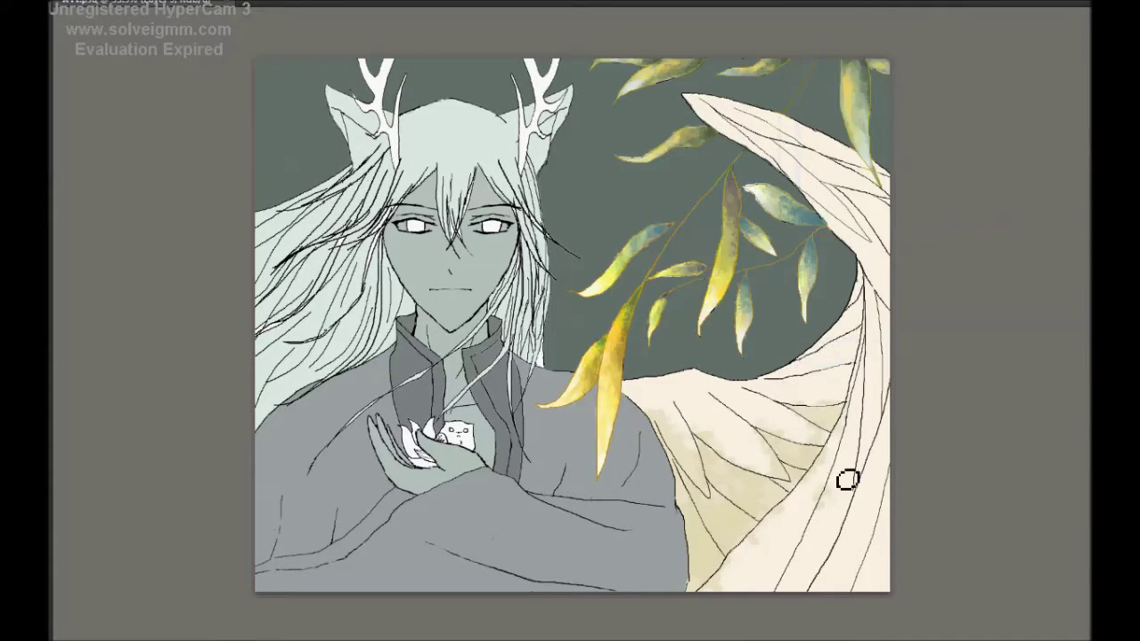
{"action": "left_click", "coordinate": [1060, 264]}
{"action": "key", "text": "Return"}
{"action": "mouse_move", "coordinate": [704, 557]}
{"action": "left_mouse_down"}
{"action": "mouse_move", "coordinate": [753, 534]}
{"action": "mouse_move", "coordinate": [797, 456]}
{"action": "left_mouse_up"}
{"action": "key", "text": "F5"}
{"action": "key", "text": "F5"}
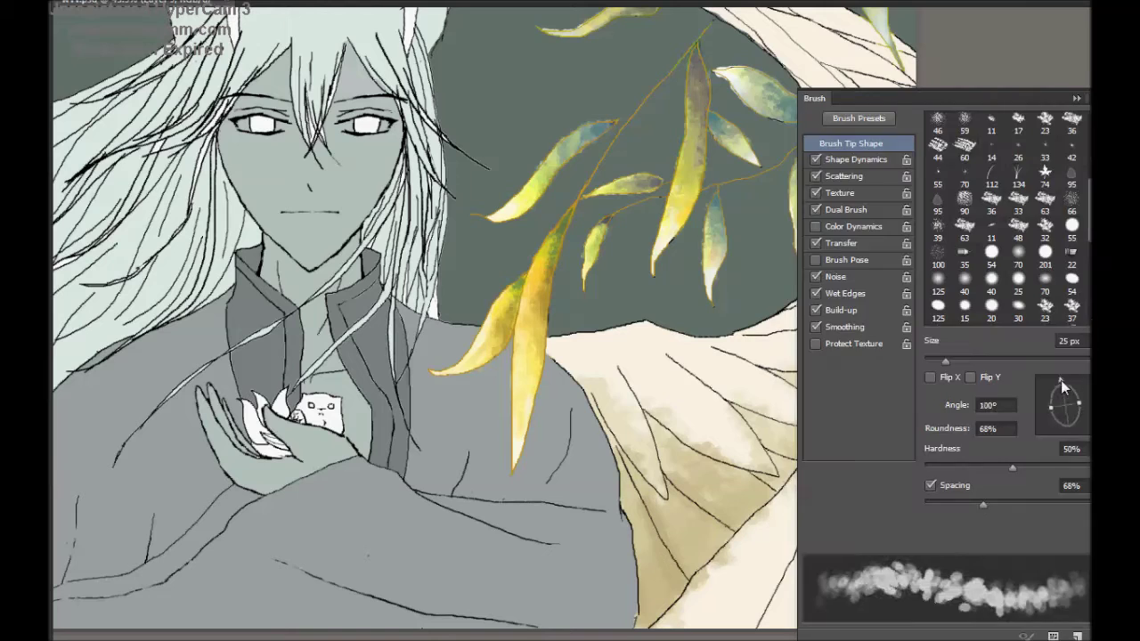
{"action": "key", "text": "F5"}
{"action": "mouse_move", "coordinate": [714, 427]}
{"action": "left_mouse_down"}
{"action": "mouse_move", "coordinate": [677, 445]}
{"action": "mouse_move", "coordinate": [735, 526]}
{"action": "mouse_move", "coordinate": [667, 504]}
{"action": "mouse_move", "coordinate": [707, 516]}
{"action": "mouse_move", "coordinate": [759, 434]}
{"action": "left_mouse_up"}
Step: Add tan shading across the drape's upper band and folds
{"action": "mouse_move", "coordinate": [841, 383]}
{"action": "left_mouse_down"}
{"action": "mouse_move", "coordinate": [817, 346]}
{"action": "mouse_move", "coordinate": [854, 341]}
{"action": "mouse_move", "coordinate": [872, 323]}
{"action": "mouse_move", "coordinate": [758, 368]}
{"action": "mouse_move", "coordinate": [756, 330]}
{"action": "mouse_move", "coordinate": [879, 314]}
{"action": "left_mouse_up"}
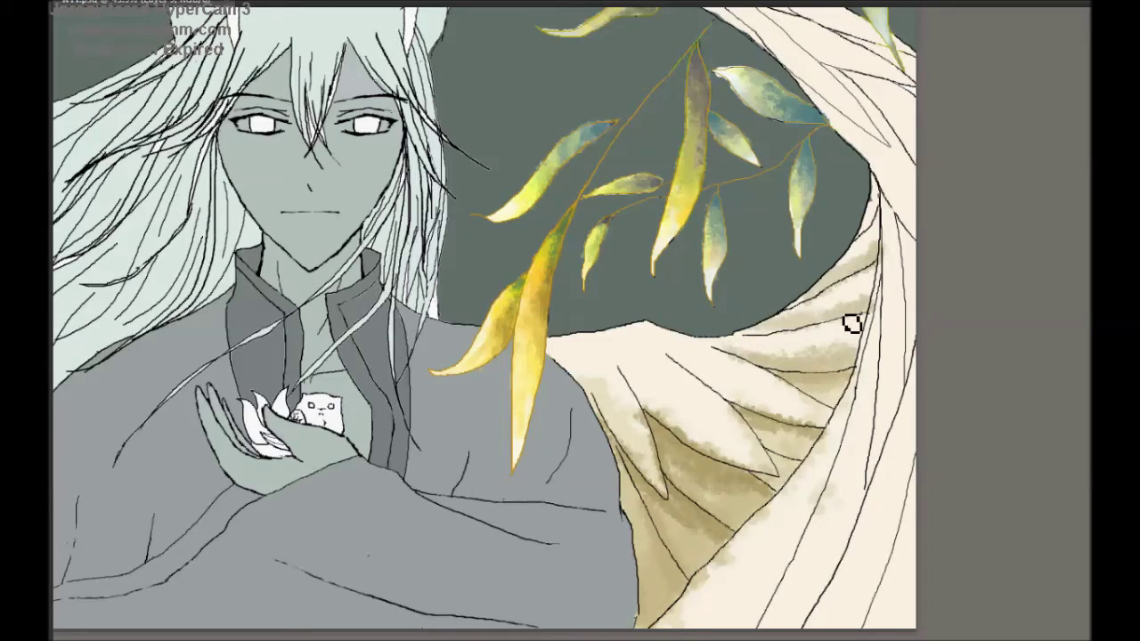
{"action": "scroll", "coordinate": [878, 314], "scroll_direction": "down", "scroll_amount": 3}
{"action": "scroll", "coordinate": [822, 394], "scroll_direction": "up", "scroll_amount": 2}
{"action": "scroll", "coordinate": [804, 199], "scroll_direction": "up", "scroll_amount": 2}
{"action": "mouse_move", "coordinate": [804, 202]}
{"action": "left_mouse_down"}
{"action": "mouse_move", "coordinate": [903, 433]}
{"action": "mouse_move", "coordinate": [641, 361]}
{"action": "mouse_move", "coordinate": [750, 356]}
{"action": "mouse_move", "coordinate": [620, 389]}
{"action": "left_mouse_up"}
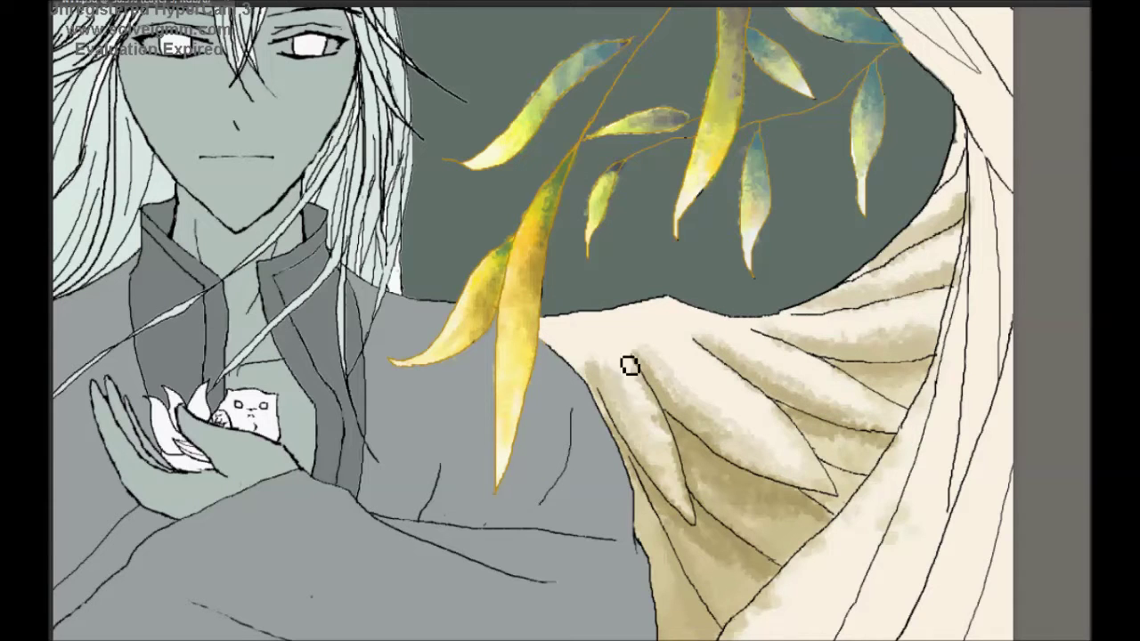
{"action": "key", "text": "F5"}
{"action": "key", "text": "F5"}
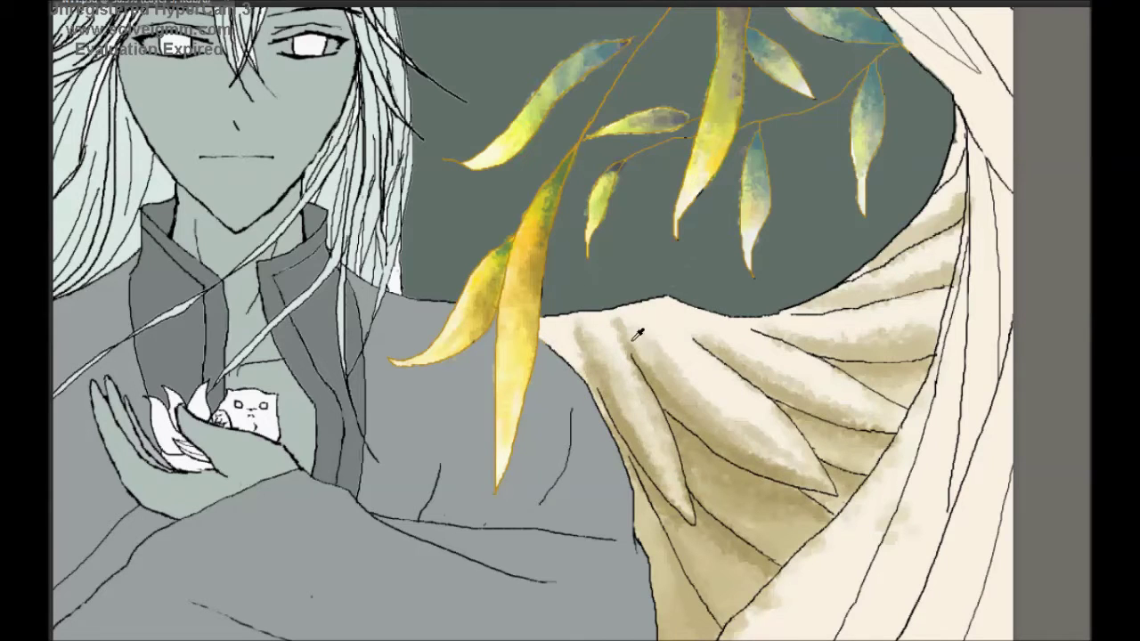
{"action": "key", "text": "ctrl+minus"}
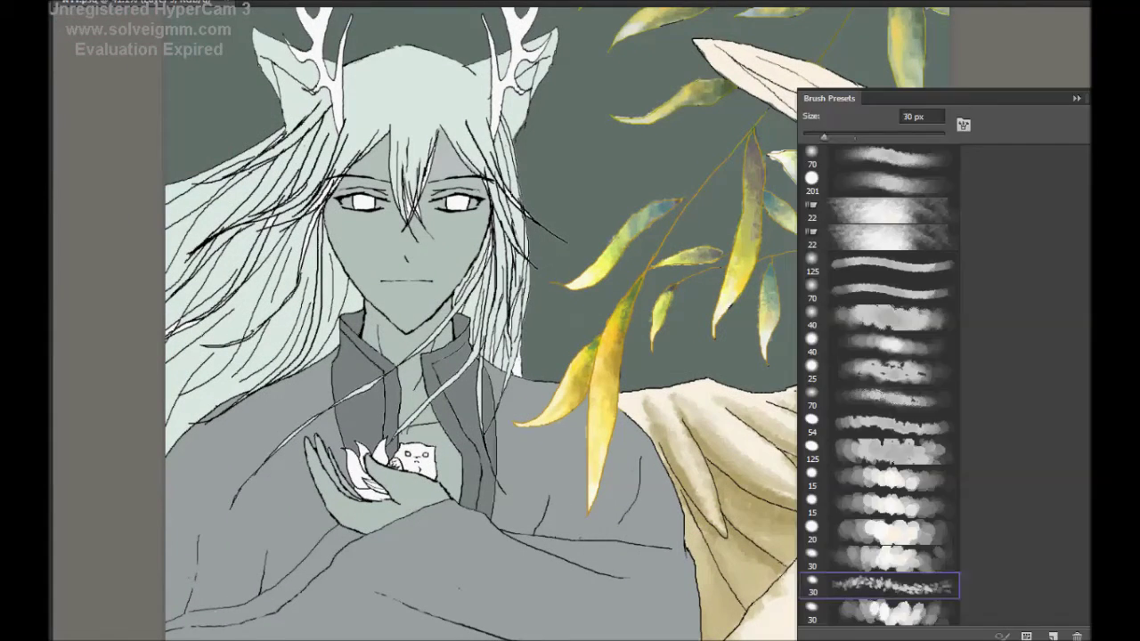
Step: Soften the lower fold shading, then darken and saturate the drape with Exposure
{"action": "left_click_drag", "start_coordinate": [719, 456], "coordinate": [699, 469]}
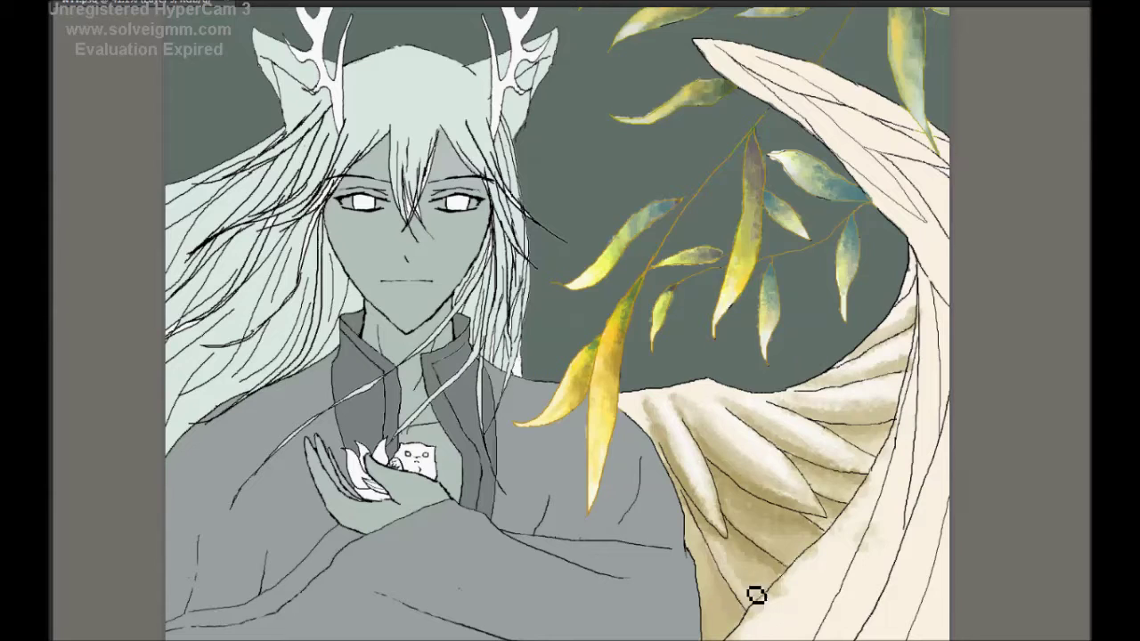
{"action": "left_click_drag", "start_coordinate": [753, 593], "coordinate": [877, 431]}
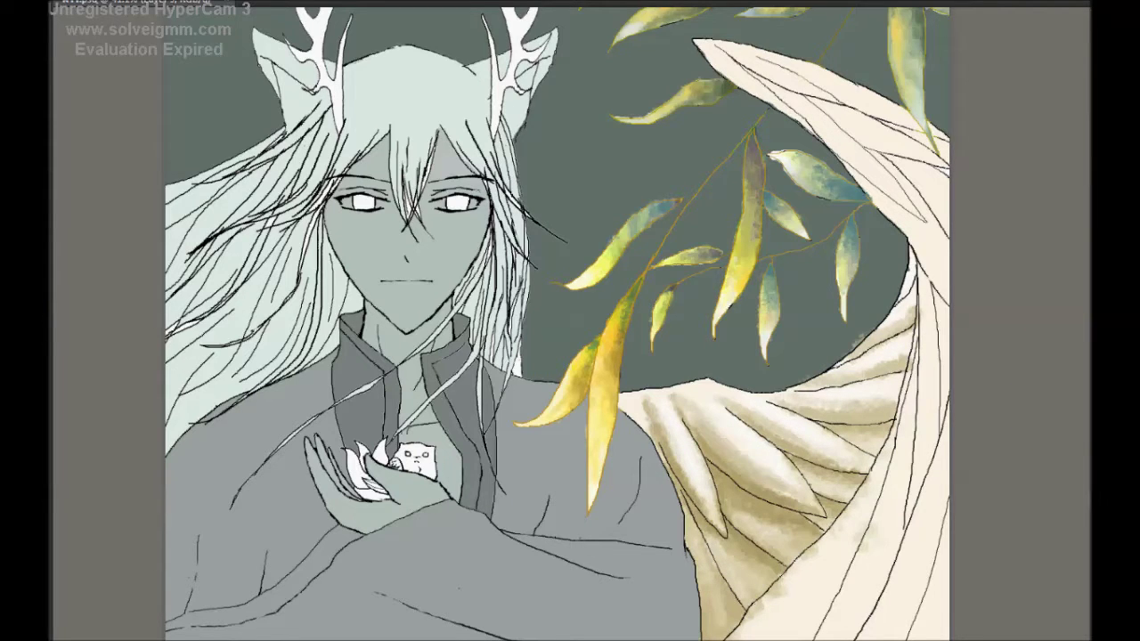
{"action": "key", "text": "F5"}
{"action": "key", "text": "F5"}
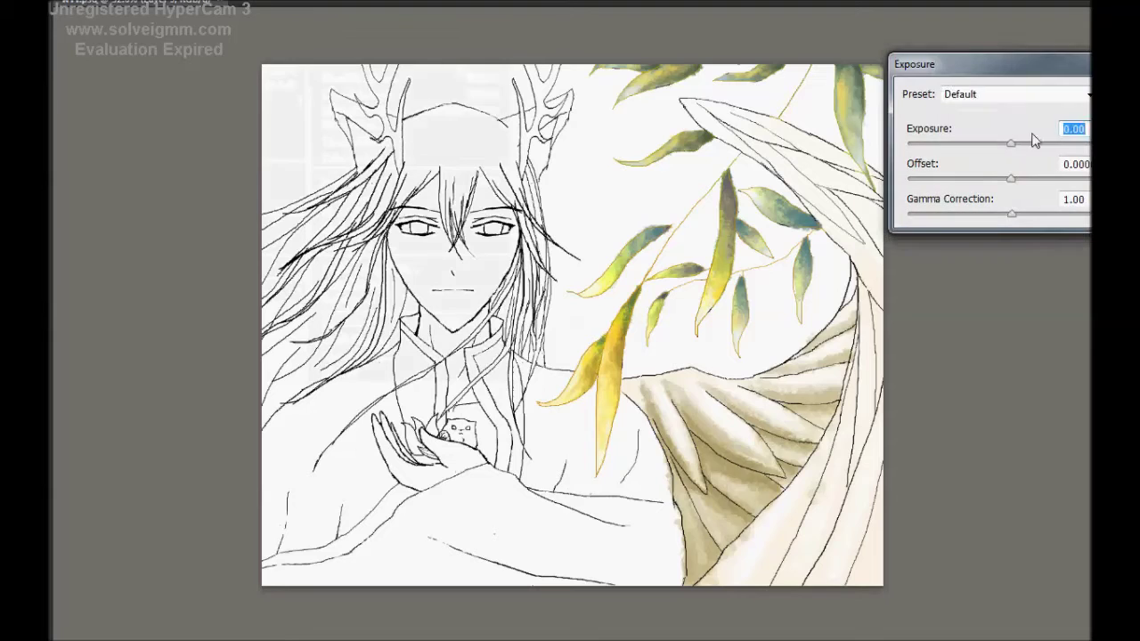
{"action": "mouse_move", "coordinate": [1010, 178]}
{"action": "left_mouse_down"}
{"action": "mouse_move", "coordinate": [1024, 178]}
{"action": "mouse_move", "coordinate": [1040, 213]}
{"action": "left_mouse_up"}
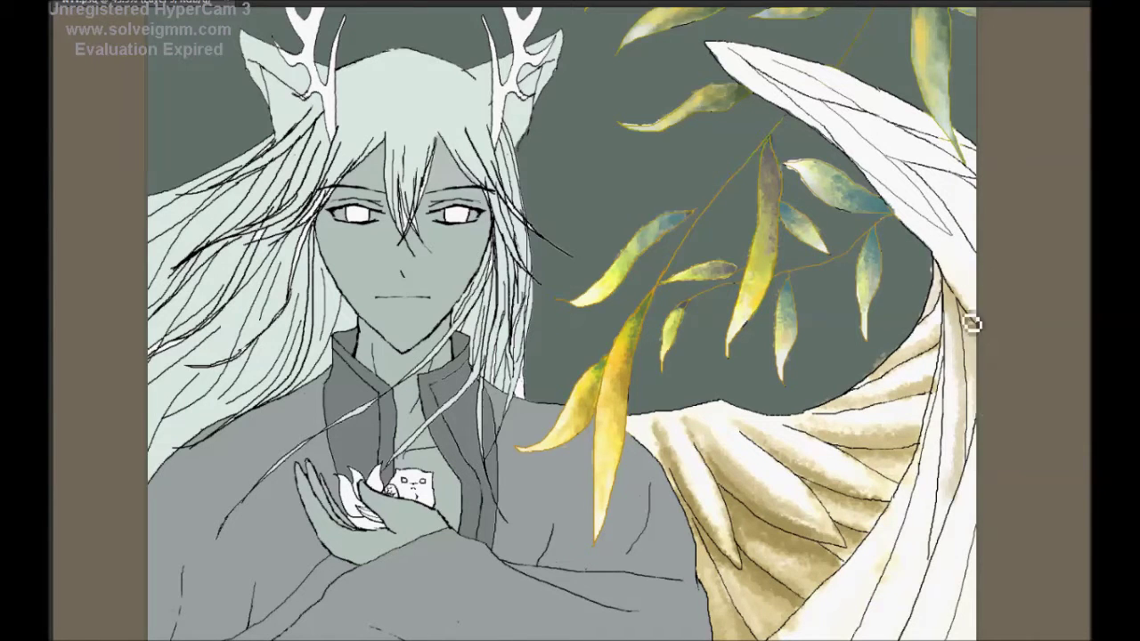
{"action": "key", "text": "F5"}
{"action": "key", "text": "F5"}
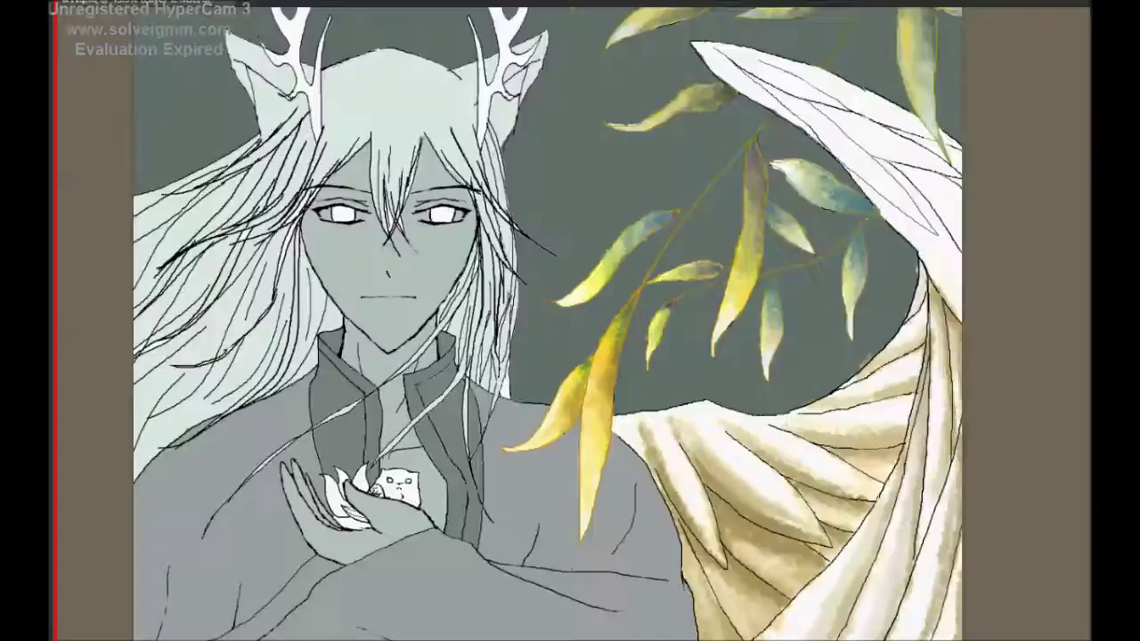
{"action": "scroll", "coordinate": [547, 324], "scroll_direction": "down", "scroll_amount": 1}
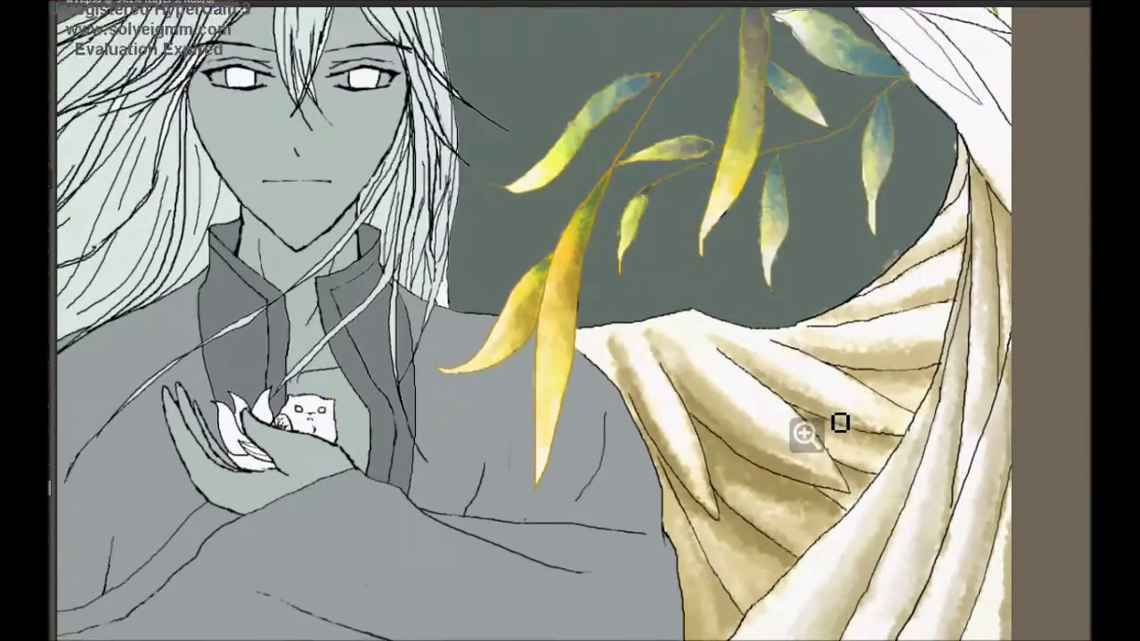
Step: Darken a drape fold and adjust Exposure gamma to deepen the drape
{"action": "scroll", "coordinate": [840, 422], "scroll_direction": "down", "scroll_amount": 2}
{"action": "left_click_drag", "start_coordinate": [961, 222], "coordinate": [1015, 176]}
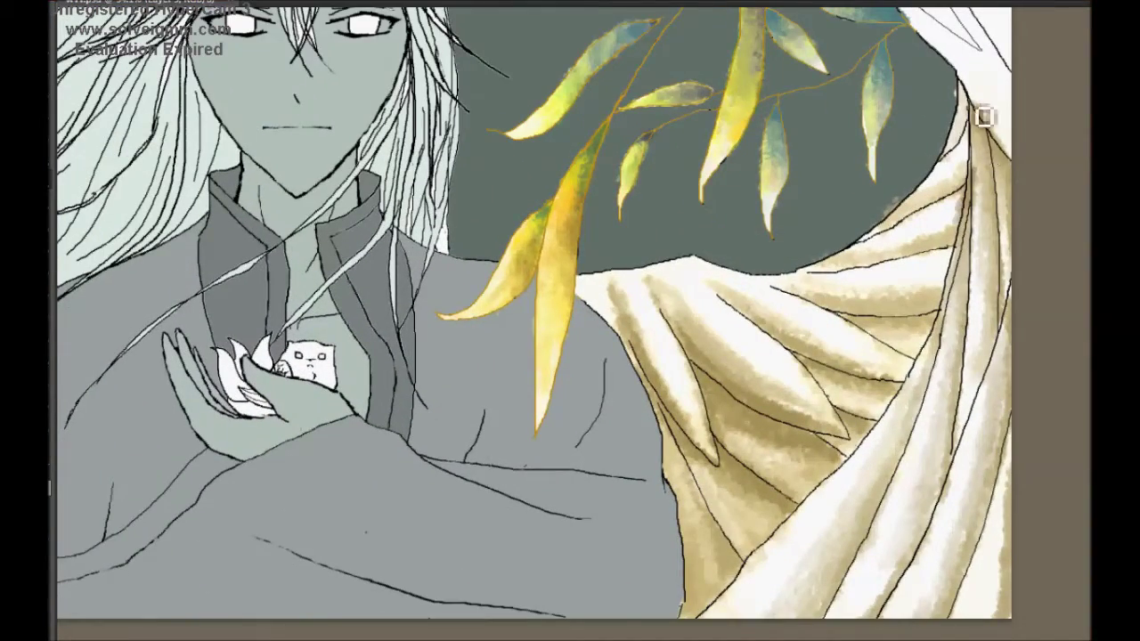
{"action": "scroll", "coordinate": [1043, 306], "scroll_direction": "up", "scroll_amount": 2}
{"action": "scroll", "coordinate": [1035, 279], "scroll_direction": "down", "scroll_amount": 3}
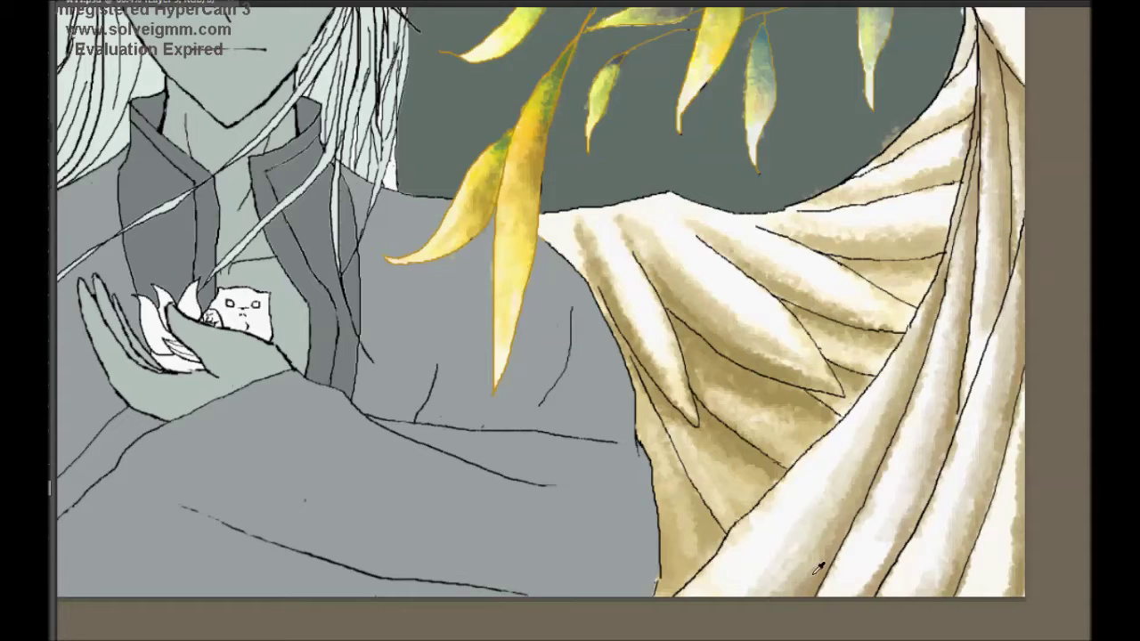
{"action": "scroll", "coordinate": [890, 526], "scroll_direction": "down", "scroll_amount": 2}
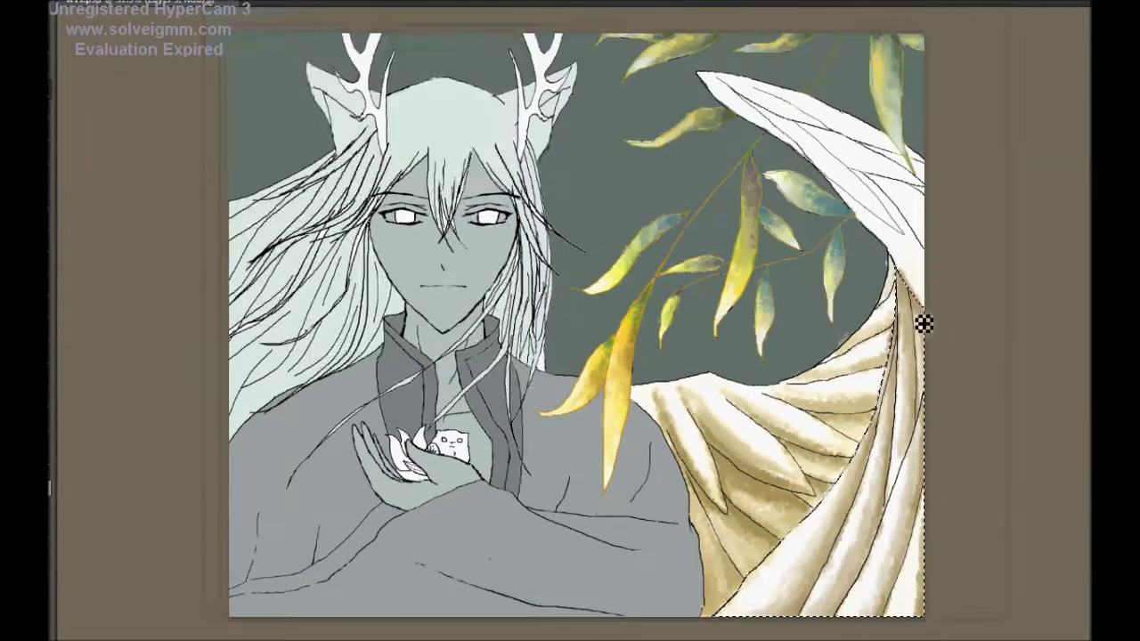
{"action": "scroll", "coordinate": [809, 313], "scroll_direction": "down", "scroll_amount": 2}
{"action": "left_click_drag", "start_coordinate": [1018, 214], "coordinate": [1032, 212]}
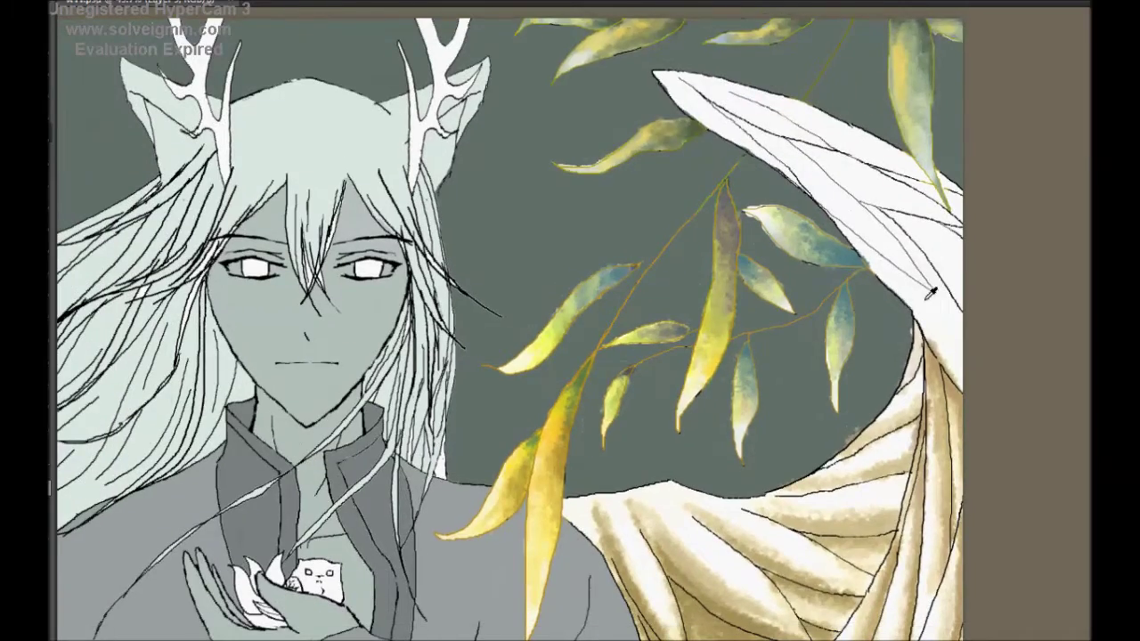
Step: Wash brown shading over the white upper drape up to its tip, using a sampled drape colour
{"action": "mouse_move", "coordinate": [899, 283]}
{"action": "left_mouse_down"}
{"action": "mouse_move", "coordinate": [908, 223]}
{"action": "mouse_move", "coordinate": [858, 244]}
{"action": "mouse_move", "coordinate": [949, 173]}
{"action": "mouse_move", "coordinate": [952, 201]}
{"action": "left_mouse_up"}
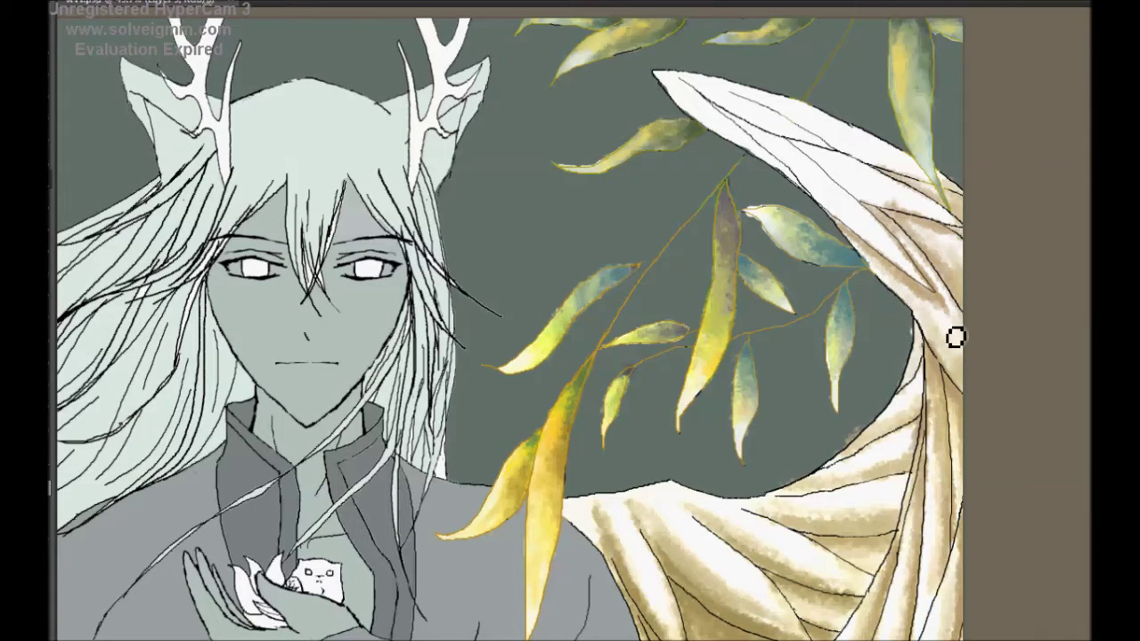
{"action": "mouse_move", "coordinate": [823, 169]}
{"action": "left_mouse_down"}
{"action": "mouse_move", "coordinate": [946, 224]}
{"action": "mouse_move", "coordinate": [824, 186]}
{"action": "mouse_move", "coordinate": [899, 162]}
{"action": "left_mouse_up"}
{"action": "left_click_drag", "start_coordinate": [699, 89], "coordinate": [762, 129]}
{"action": "mouse_move", "coordinate": [823, 109]}
{"action": "left_mouse_down"}
{"action": "mouse_move", "coordinate": [728, 113]}
{"action": "mouse_move", "coordinate": [908, 168]}
{"action": "mouse_move", "coordinate": [817, 124]}
{"action": "left_mouse_up"}
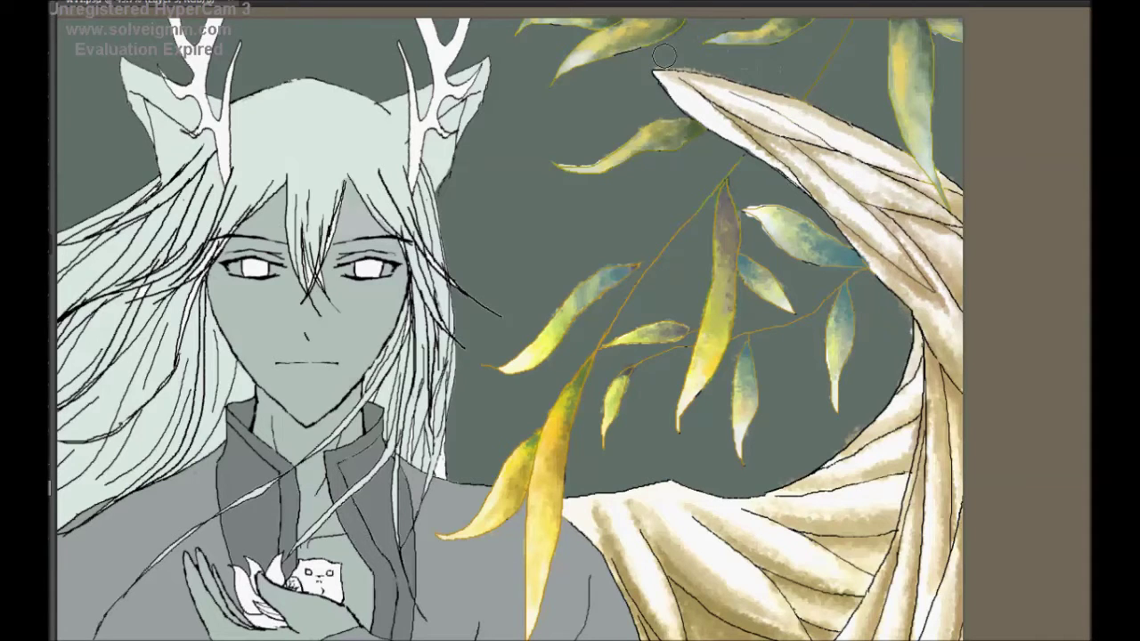
{"action": "left_click", "coordinate": [891, 407], "text": "ctrl"}
{"action": "mouse_move", "coordinate": [875, 195]}
{"action": "left_mouse_down"}
{"action": "mouse_move", "coordinate": [911, 184]}
{"action": "mouse_move", "coordinate": [829, 130]}
{"action": "left_mouse_up"}
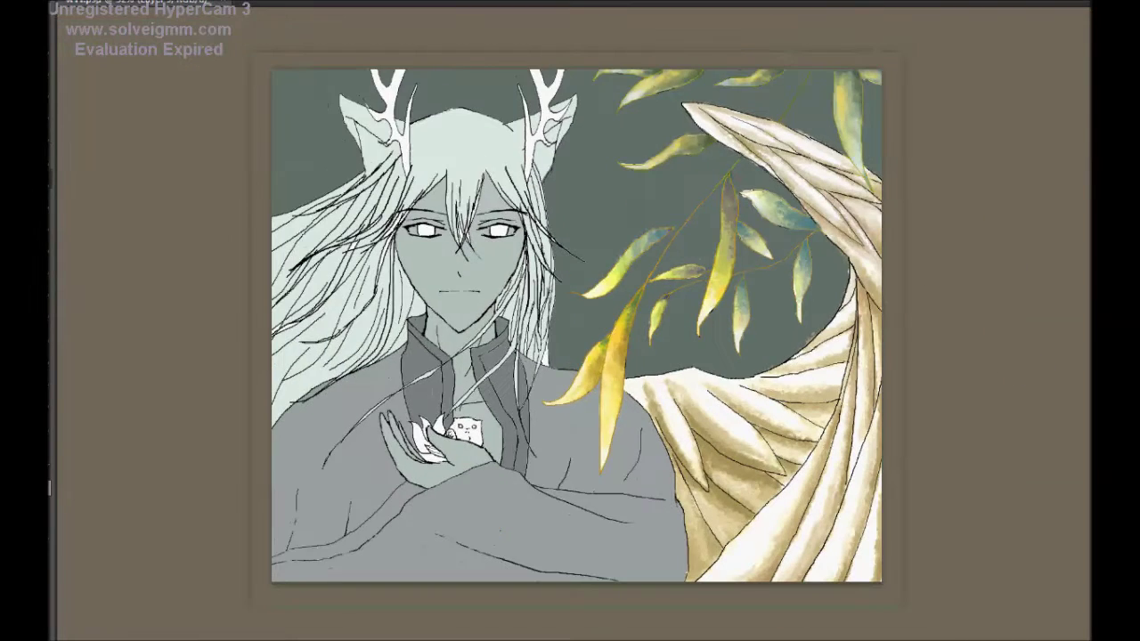
Step: Brighten the selected drape with an Exposure adjustment
{"action": "left_click", "coordinate": [129, 2]}
{"action": "left_click", "coordinate": [343, 38]}
{"action": "left_click_drag", "start_coordinate": [1042, 213], "coordinate": [1025, 144]}
{"action": "key", "text": "Tab"}
{"action": "key", "text": "Tab"}
{"action": "key", "text": "Return"}
Step: Apply a second Exposure adjustment with the offset lowered to -0.02
{"action": "left_click", "coordinate": [129, 1]}
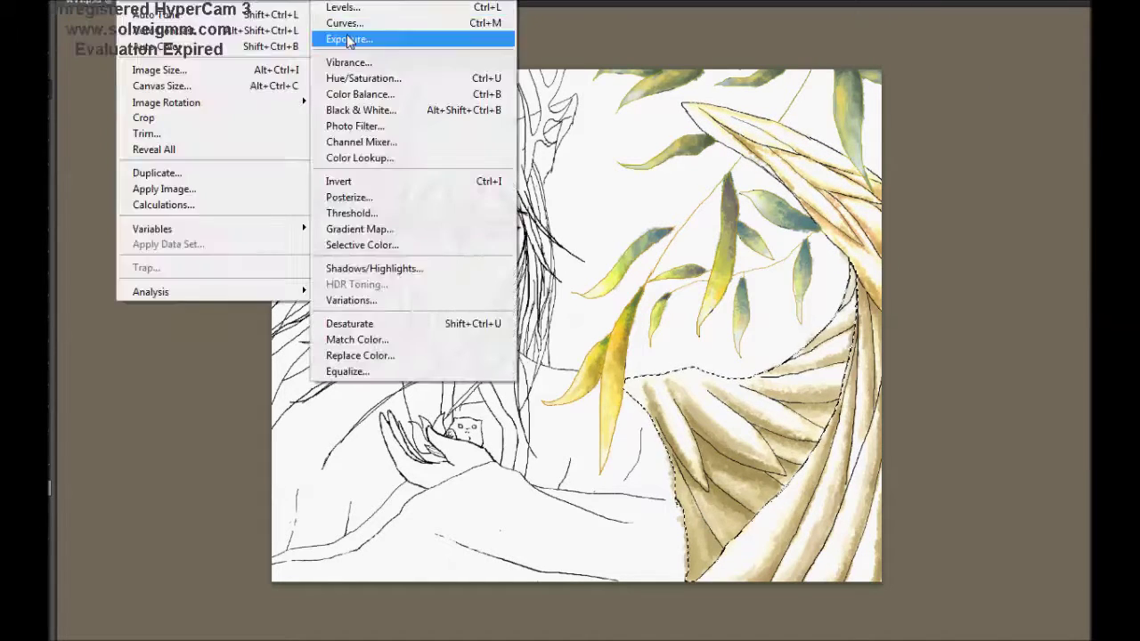
{"action": "left_click", "coordinate": [344, 35]}
{"action": "left_click_drag", "start_coordinate": [1018, 180], "coordinate": [1011, 183]}
{"action": "key", "text": "Tab"}
{"action": "key", "text": "shift+Tab"}
{"action": "key", "text": "shift+Tab"}
{"action": "key", "text": "Return"}
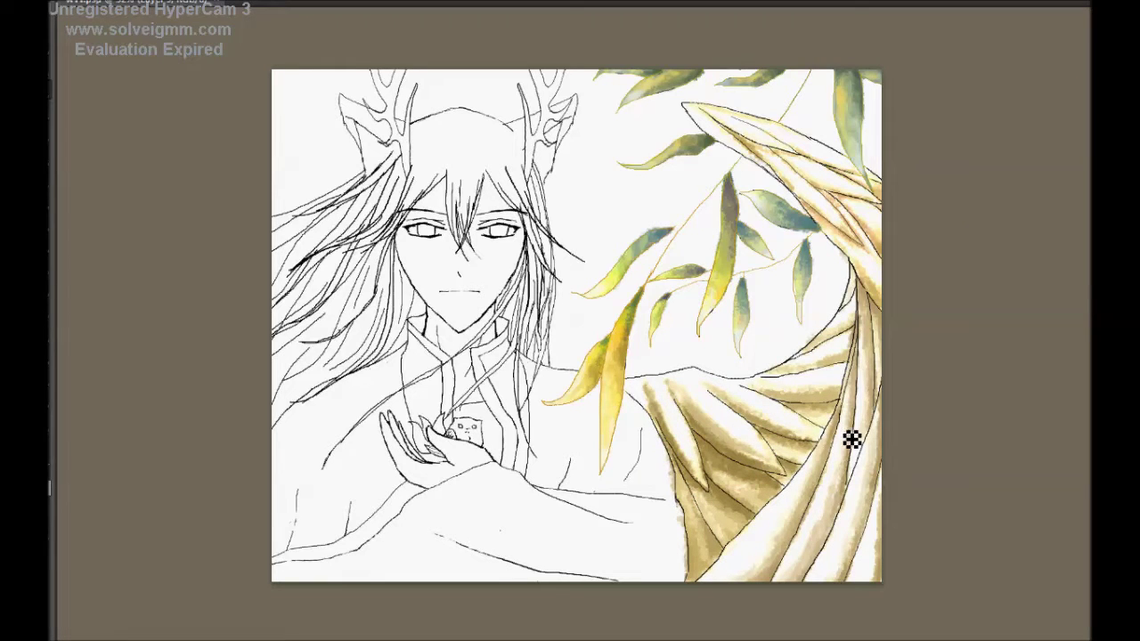
{"action": "left_click", "coordinate": [87, 200]}
{"action": "key", "text": "Escape"}
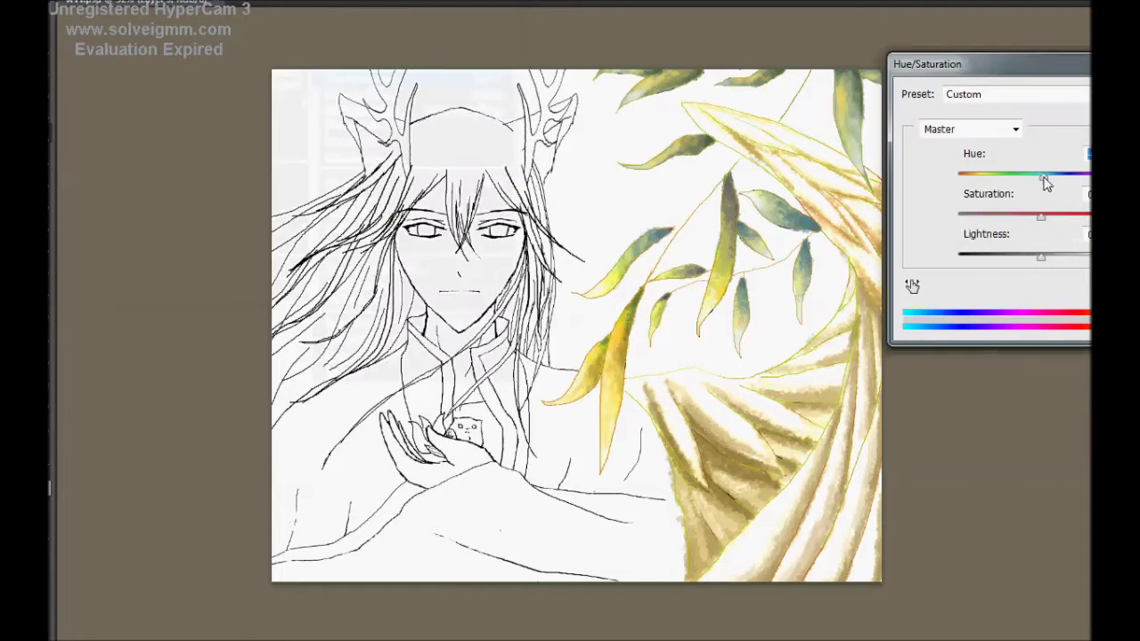
Step: Apply Exposure of about +0.1 with gamma 0.83 to the drape
{"action": "left_click", "coordinate": [378, 43]}
{"action": "left_click_drag", "start_coordinate": [1020, 151], "coordinate": [1015, 147]}
{"action": "mouse_move", "coordinate": [1015, 178]}
{"action": "left_mouse_down"}
{"action": "mouse_move", "coordinate": [1030, 178]}
{"action": "mouse_move", "coordinate": [1030, 218]}
{"action": "left_mouse_up"}
{"action": "key", "text": "Return"}
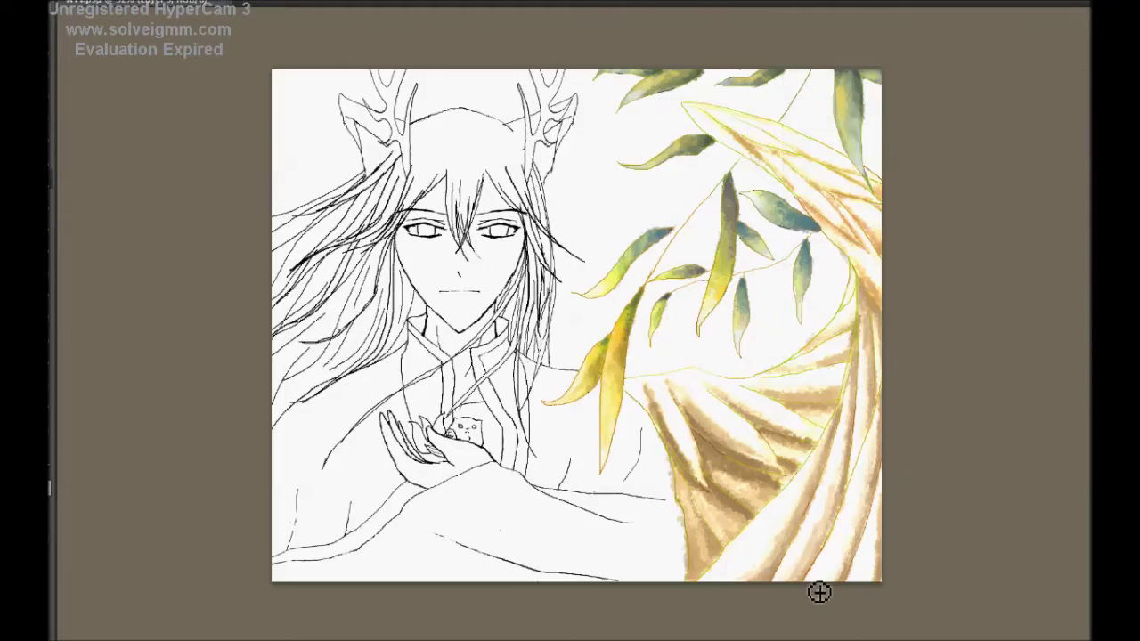
{"action": "scroll", "coordinate": [637, 461], "scroll_direction": "up", "scroll_amount": 3}
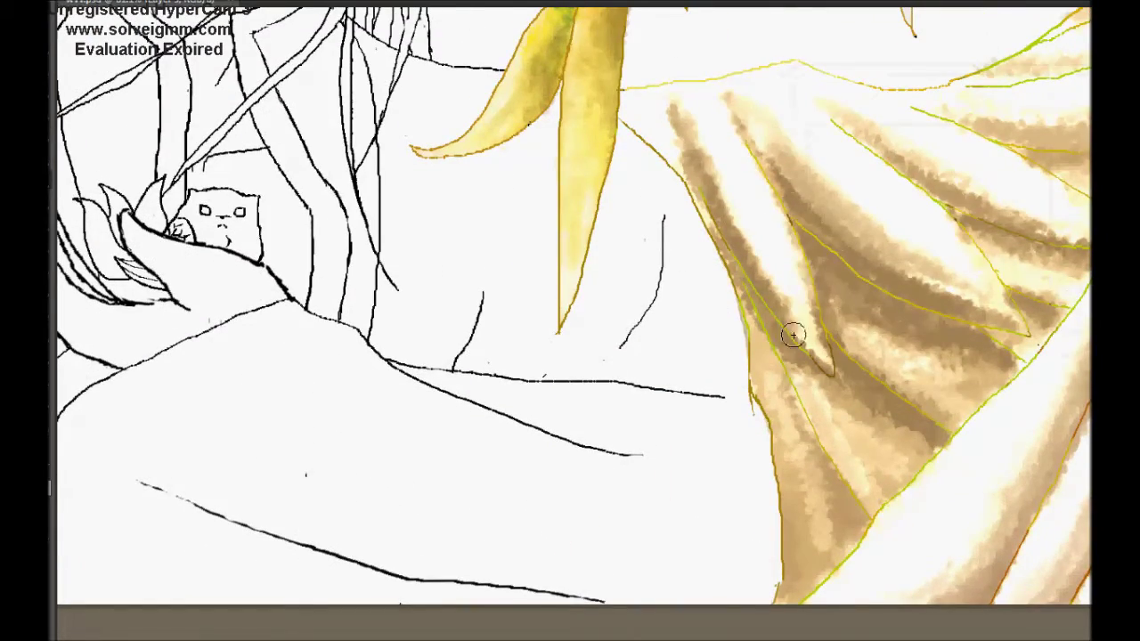
{"action": "scroll", "coordinate": [950, 199], "scroll_direction": "down", "scroll_amount": 2}
{"action": "scroll", "coordinate": [947, 187], "scroll_direction": "down", "scroll_amount": 1}
{"action": "left_click", "coordinate": [368, 76]}
Step: Colorize the robe red-orange with higher saturation and lightness, then warm its colour balance to coral
{"action": "left_click_drag", "start_coordinate": [1026, 210], "coordinate": [1076, 218]}
{"action": "left_click_drag", "start_coordinate": [981, 170], "coordinate": [967, 170]}
{"action": "left_click_drag", "start_coordinate": [1046, 252], "coordinate": [1075, 252]}
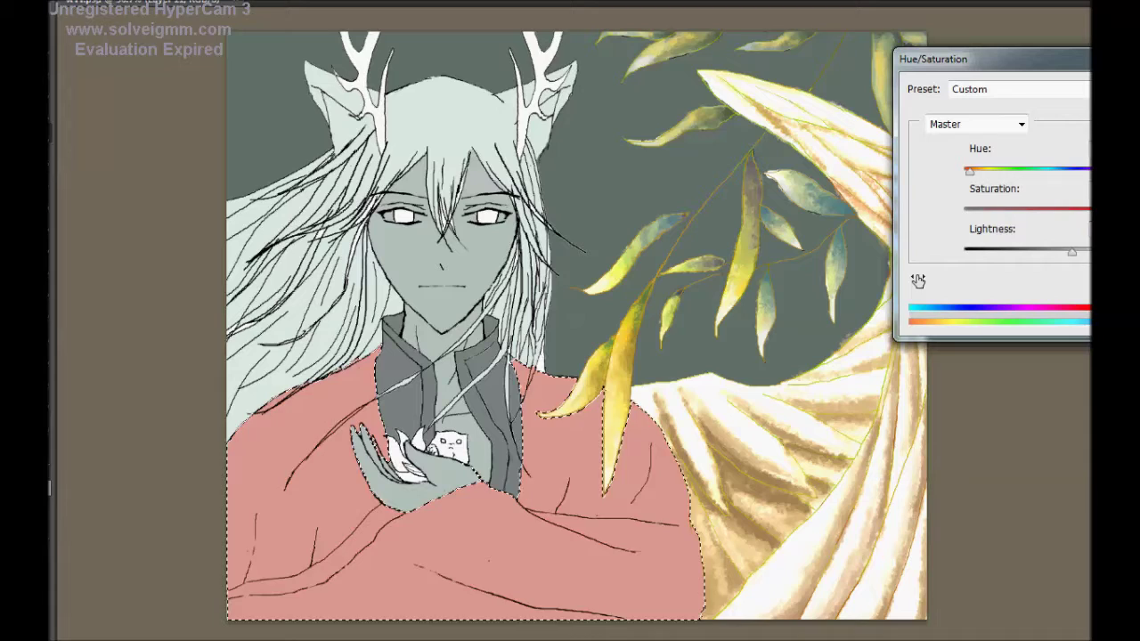
{"action": "key", "text": "alt+o"}
{"action": "left_click_drag", "start_coordinate": [1039, 170], "coordinate": [967, 170]}
{"action": "left_click_drag", "start_coordinate": [1004, 210], "coordinate": [1081, 210]}
{"action": "mouse_move", "coordinate": [1046, 251]}
{"action": "left_mouse_down"}
{"action": "mouse_move", "coordinate": [1078, 251]}
{"action": "mouse_move", "coordinate": [1063, 254]}
{"action": "left_mouse_up"}
{"action": "key", "text": "Escape"}
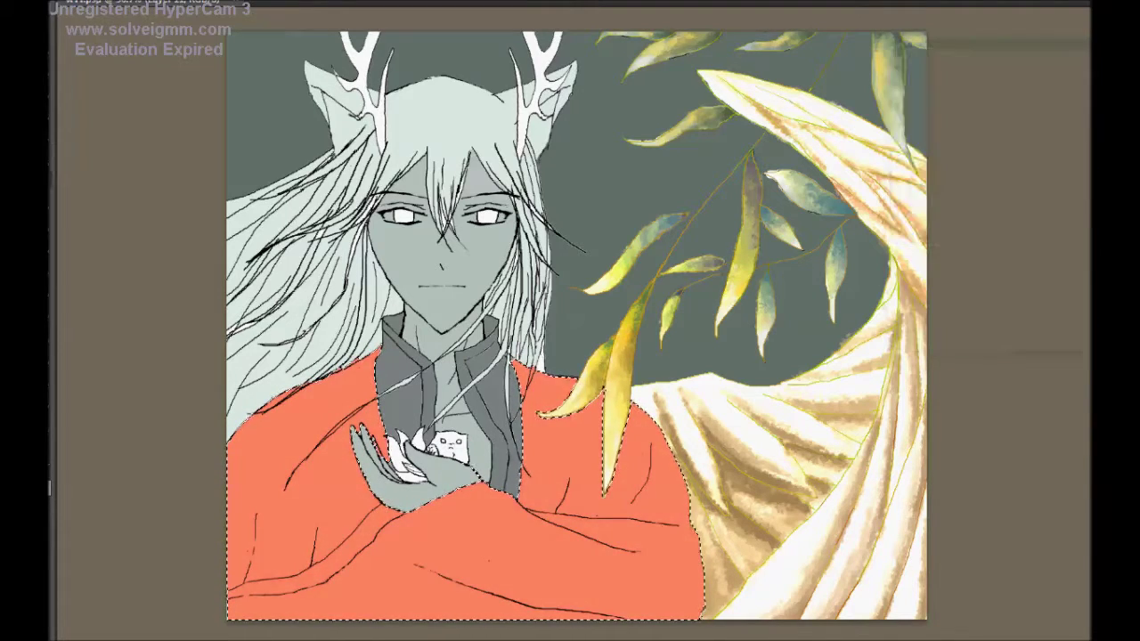
{"action": "key", "text": "ctrl+b"}
{"action": "left_click_drag", "start_coordinate": [999, 150], "coordinate": [1048, 153]}
{"action": "key", "text": "Return"}
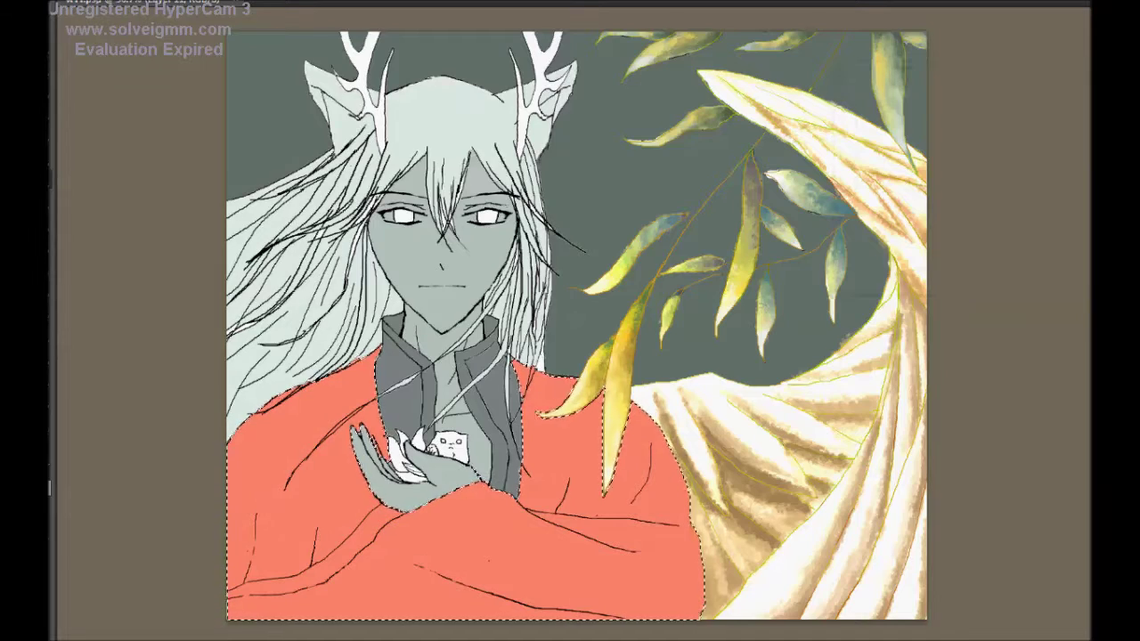
Step: Deselect and brush lighter patches over the right and left parts of the robe
{"action": "key", "text": "ctrl+d"}
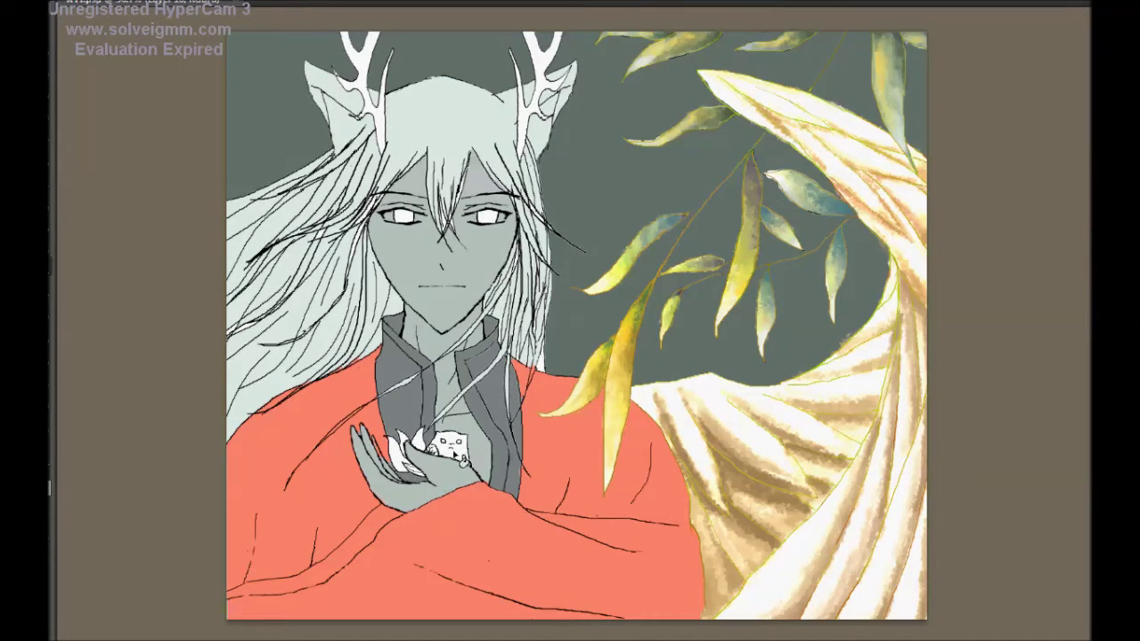
{"action": "left_click_drag", "start_coordinate": [543, 374], "coordinate": [659, 525]}
{"action": "left_click_drag", "start_coordinate": [641, 410], "coordinate": [691, 522]}
{"action": "left_click_drag", "start_coordinate": [534, 382], "coordinate": [694, 615]}
{"action": "left_click_drag", "start_coordinate": [570, 401], "coordinate": [703, 605]}
{"action": "mouse_move", "coordinate": [267, 507]}
{"action": "left_mouse_down"}
{"action": "mouse_move", "coordinate": [267, 419]}
{"action": "mouse_move", "coordinate": [392, 356]}
{"action": "left_mouse_up"}
{"action": "left_click_drag", "start_coordinate": [285, 534], "coordinate": [445, 588]}
Step: Paint the sash strip at the robe's lower left brown
{"action": "left_click_drag", "start_coordinate": [1057, 336], "coordinate": [1060, 329]}
{"action": "key", "text": "Return"}
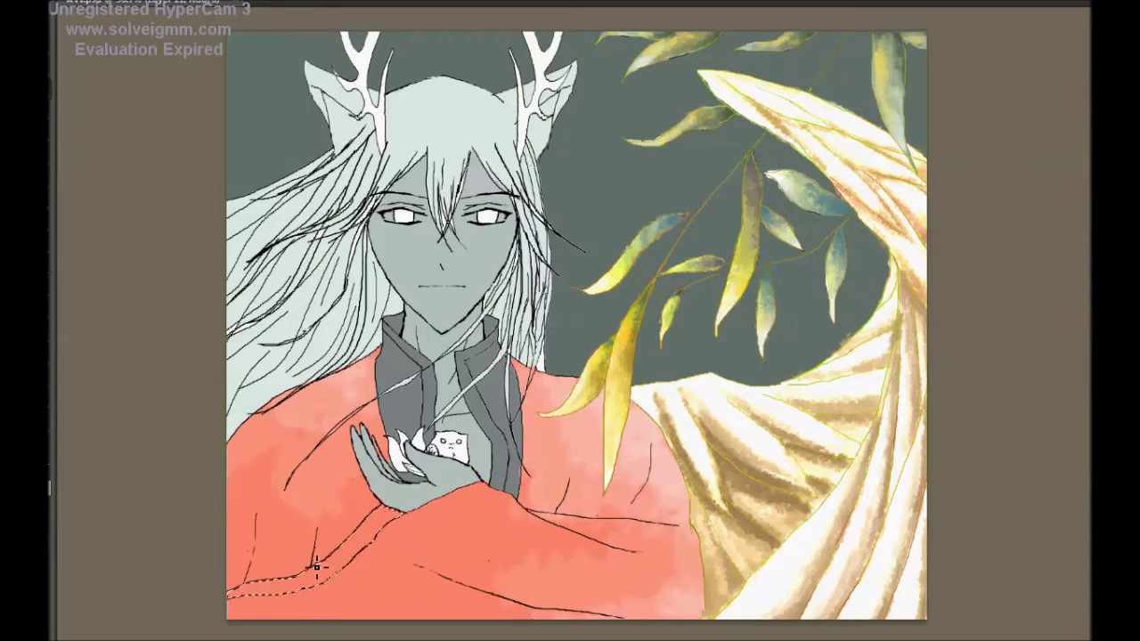
{"action": "left_click_drag", "start_coordinate": [316, 566], "coordinate": [392, 511]}
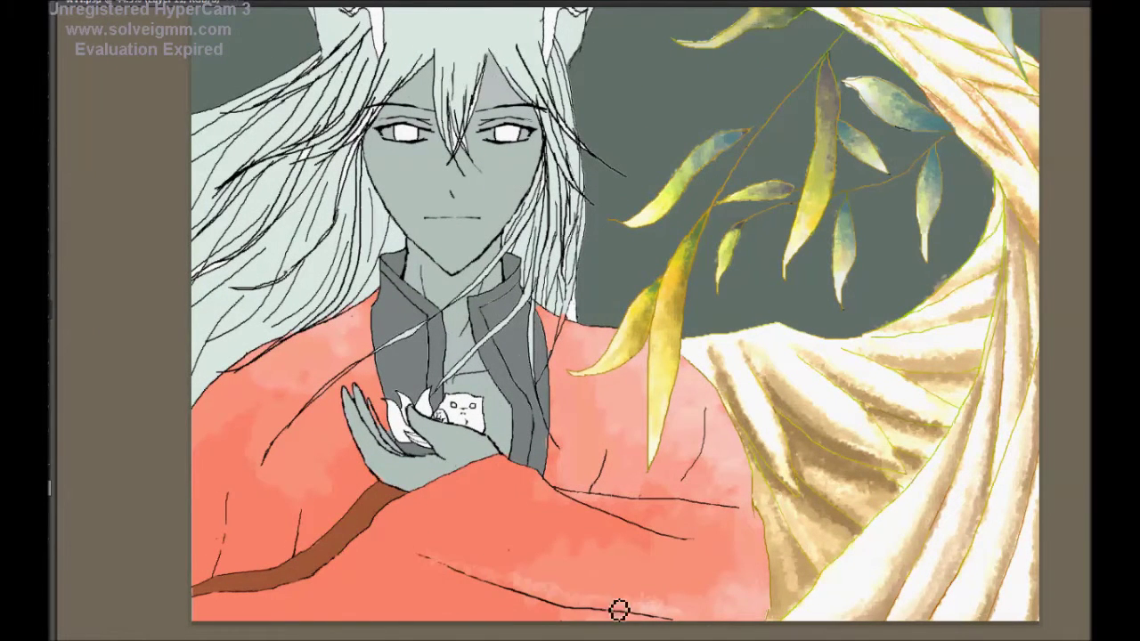
Step: Brush light highlights across the lower, right and lower-left robe
{"action": "left_click_drag", "start_coordinate": [458, 559], "coordinate": [705, 620]}
{"action": "left_click_drag", "start_coordinate": [713, 547], "coordinate": [486, 463]}
{"action": "mouse_move", "coordinate": [691, 516]}
{"action": "left_mouse_down"}
{"action": "mouse_move", "coordinate": [763, 615]}
{"action": "mouse_move", "coordinate": [718, 413]}
{"action": "mouse_move", "coordinate": [630, 394]}
{"action": "left_mouse_up"}
{"action": "left_click_drag", "start_coordinate": [570, 526], "coordinate": [683, 524]}
{"action": "left_click_drag", "start_coordinate": [564, 592], "coordinate": [409, 534]}
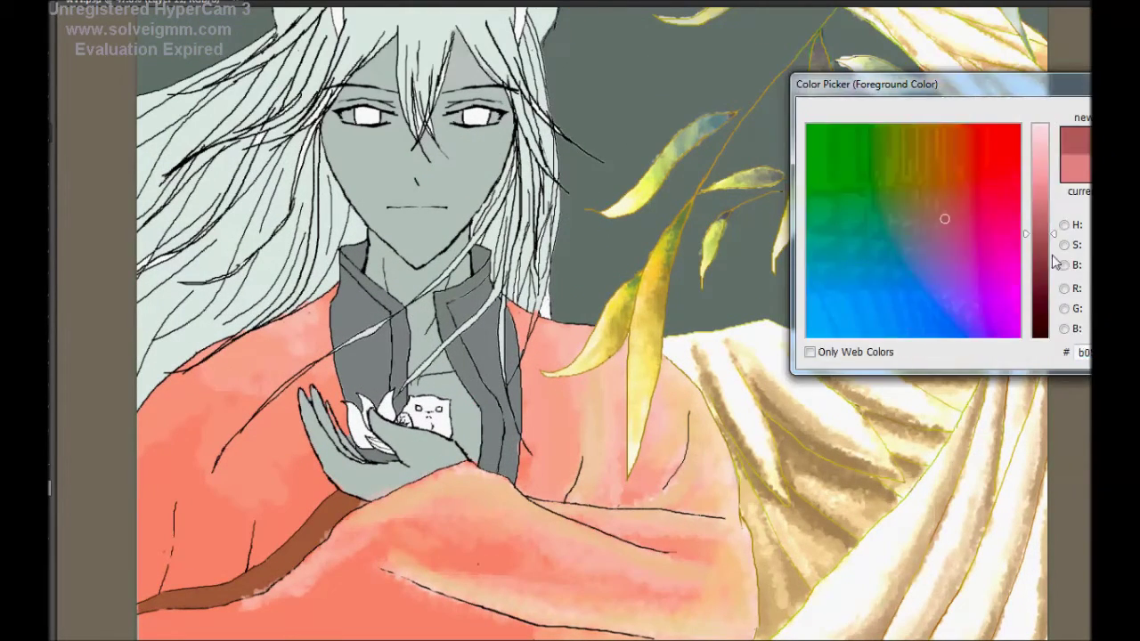
Step: Pick a dark red and shade the robe's right fold beside and right of the willow leaf
{"action": "left_click_drag", "start_coordinate": [554, 497], "coordinate": [592, 462]}
{"action": "left_click_drag", "start_coordinate": [559, 503], "coordinate": [578, 392]}
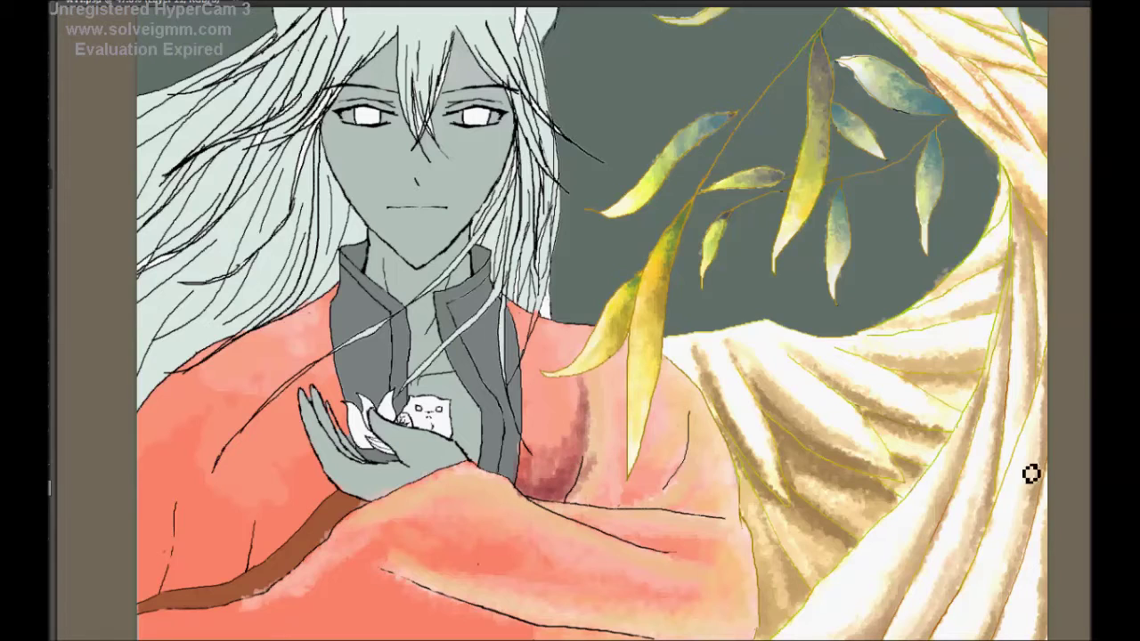
{"action": "key", "text": "Return"}
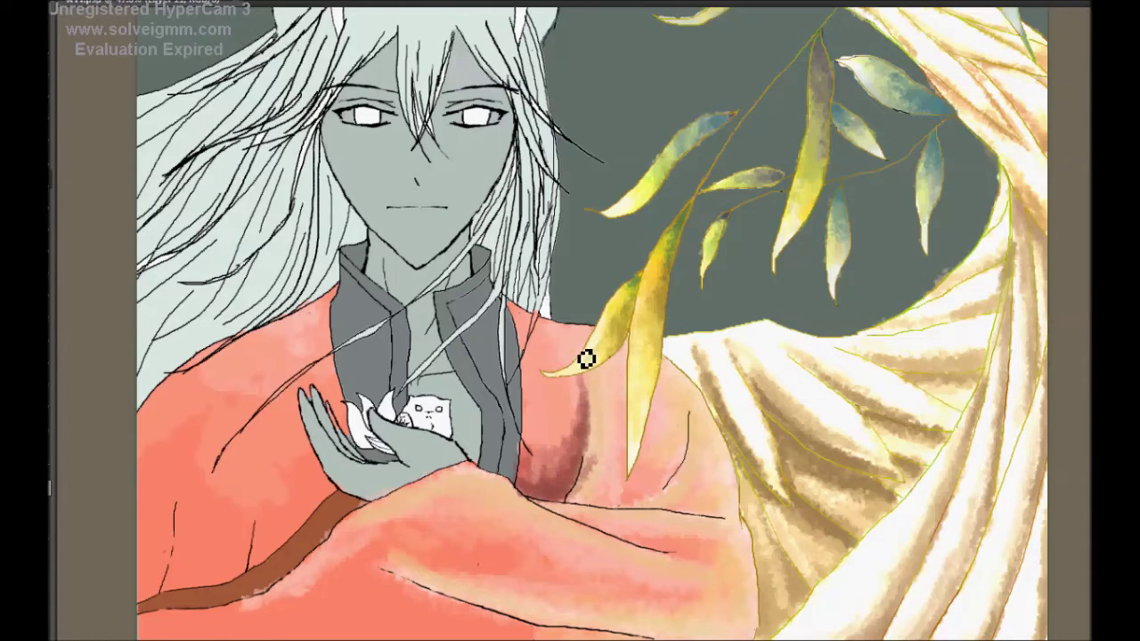
{"action": "mouse_move", "coordinate": [685, 445]}
{"action": "left_mouse_down"}
{"action": "mouse_move", "coordinate": [593, 415]}
{"action": "mouse_move", "coordinate": [659, 478]}
{"action": "mouse_move", "coordinate": [697, 422]}
{"action": "mouse_move", "coordinate": [677, 496]}
{"action": "left_mouse_up"}
{"action": "mouse_move", "coordinate": [604, 464]}
{"action": "left_mouse_down"}
{"action": "mouse_move", "coordinate": [623, 409]}
{"action": "mouse_move", "coordinate": [663, 433]}
{"action": "left_mouse_up"}
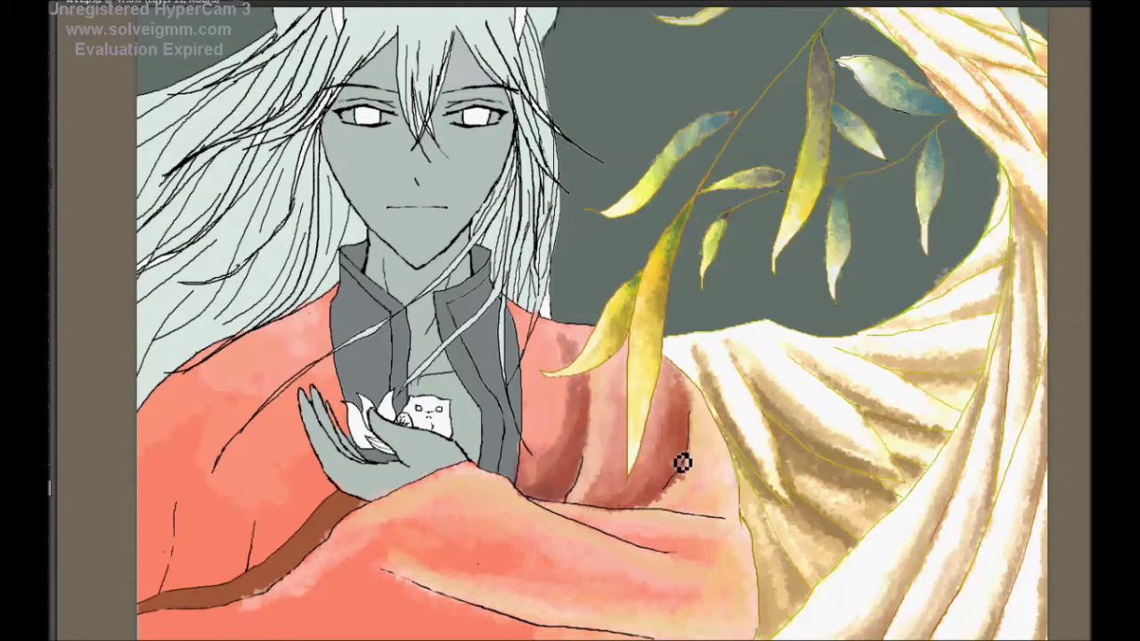
{"action": "scroll", "coordinate": [632, 436], "scroll_direction": "down", "scroll_amount": 1}
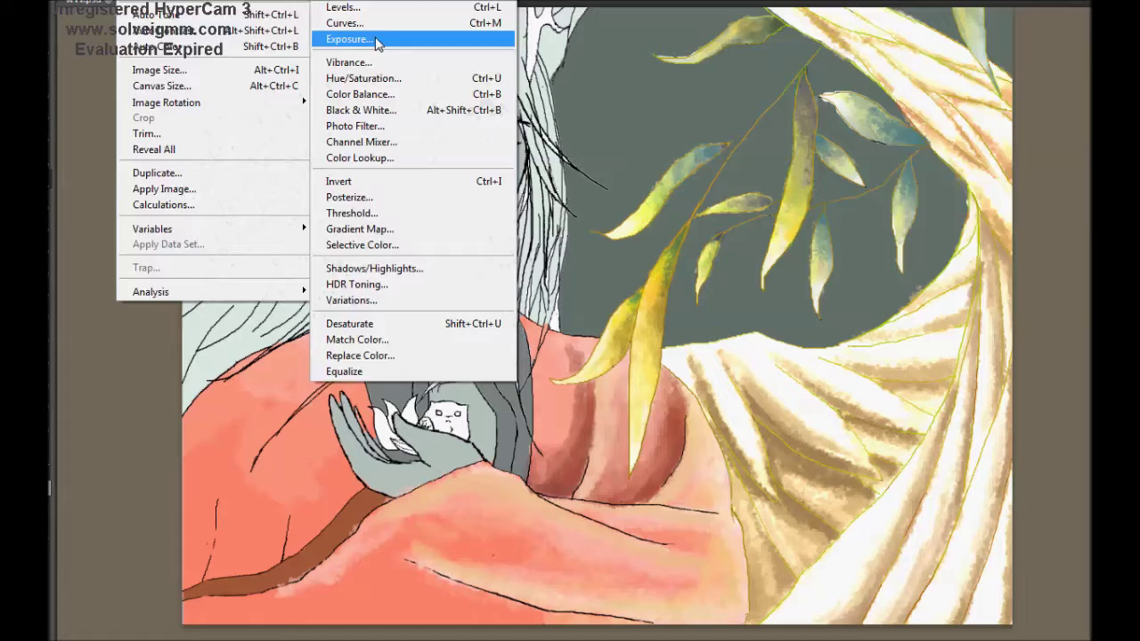
Step: Boost saturation and shift hue to a vivid orange robe, then apply a redder Color Balance
{"action": "left_click", "coordinate": [374, 74]}
{"action": "left_click_drag", "start_coordinate": [1046, 209], "coordinate": [1080, 213]}
{"action": "mouse_move", "coordinate": [1046, 170]}
{"action": "left_mouse_down"}
{"action": "mouse_move", "coordinate": [974, 169]}
{"action": "mouse_move", "coordinate": [1055, 169]}
{"action": "left_mouse_up"}
{"action": "left_click_drag", "start_coordinate": [1005, 209], "coordinate": [1078, 211]}
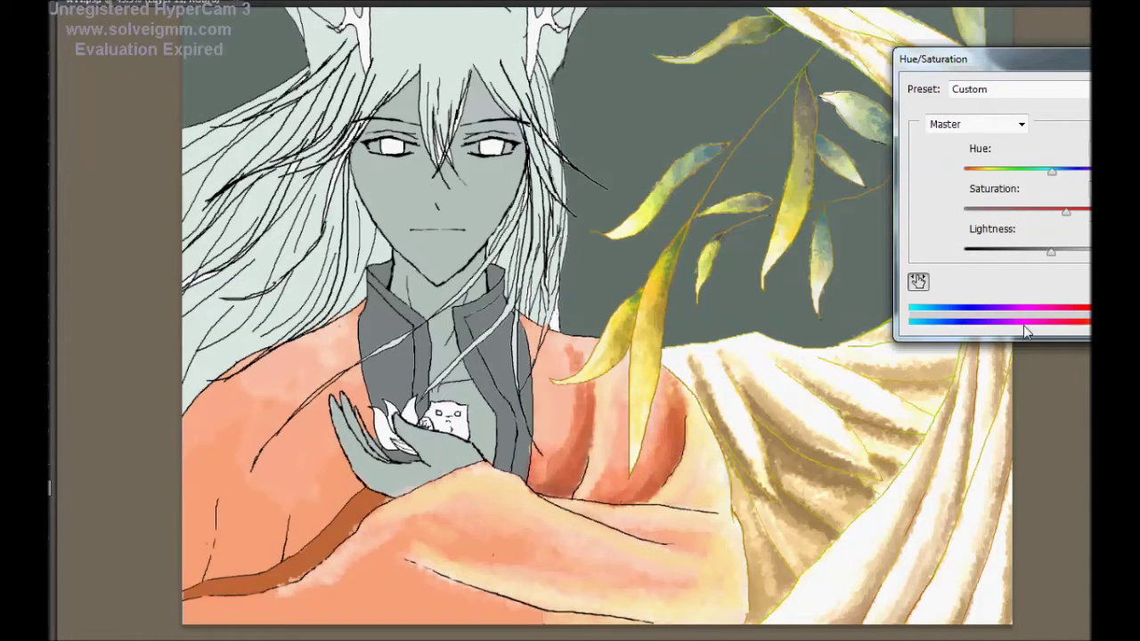
{"action": "mouse_move", "coordinate": [1056, 169]}
{"action": "left_mouse_down"}
{"action": "mouse_move", "coordinate": [941, 168]}
{"action": "mouse_move", "coordinate": [1050, 177]}
{"action": "mouse_move", "coordinate": [1048, 153]}
{"action": "left_mouse_up"}
{"action": "key", "text": "Return"}
{"action": "key", "text": "ctrl+b"}
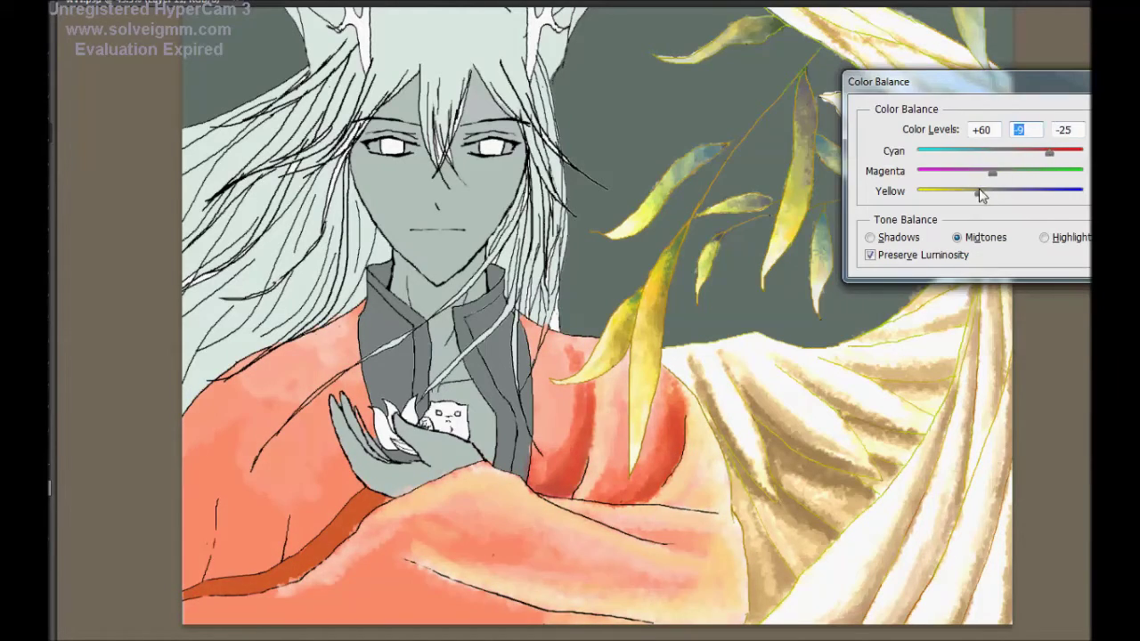
{"action": "key", "text": "Return"}
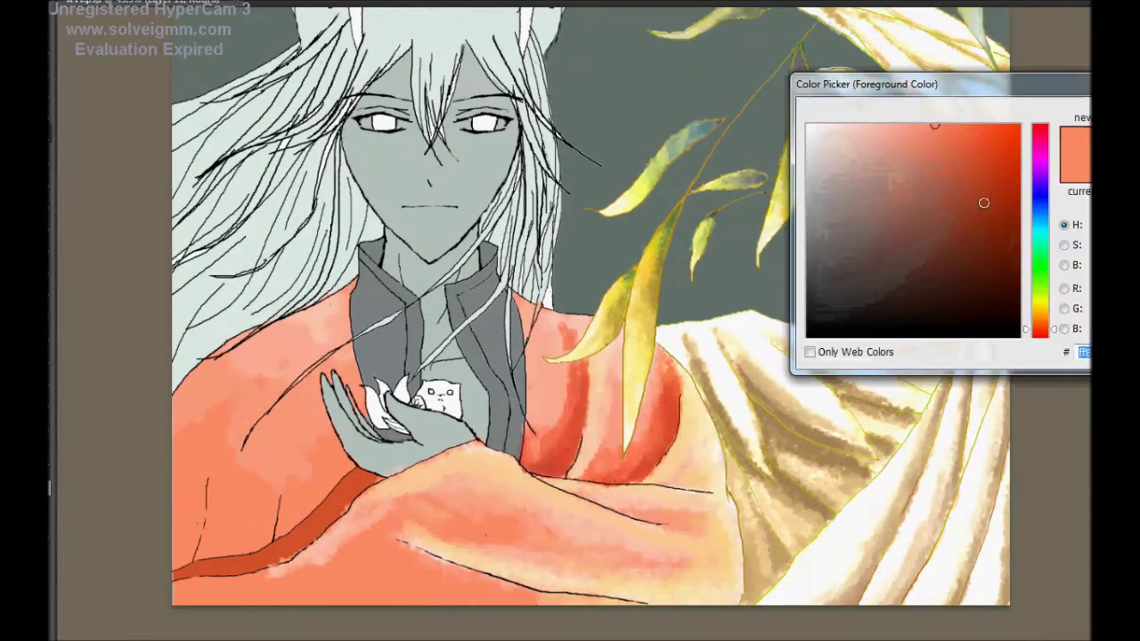
Step: Brush mottled dark red texture over the left, lower and right robe, plus a peachy patch
{"action": "mouse_move", "coordinate": [187, 446]}
{"action": "left_mouse_down"}
{"action": "mouse_move", "coordinate": [320, 498]}
{"action": "mouse_move", "coordinate": [365, 460]}
{"action": "left_mouse_up"}
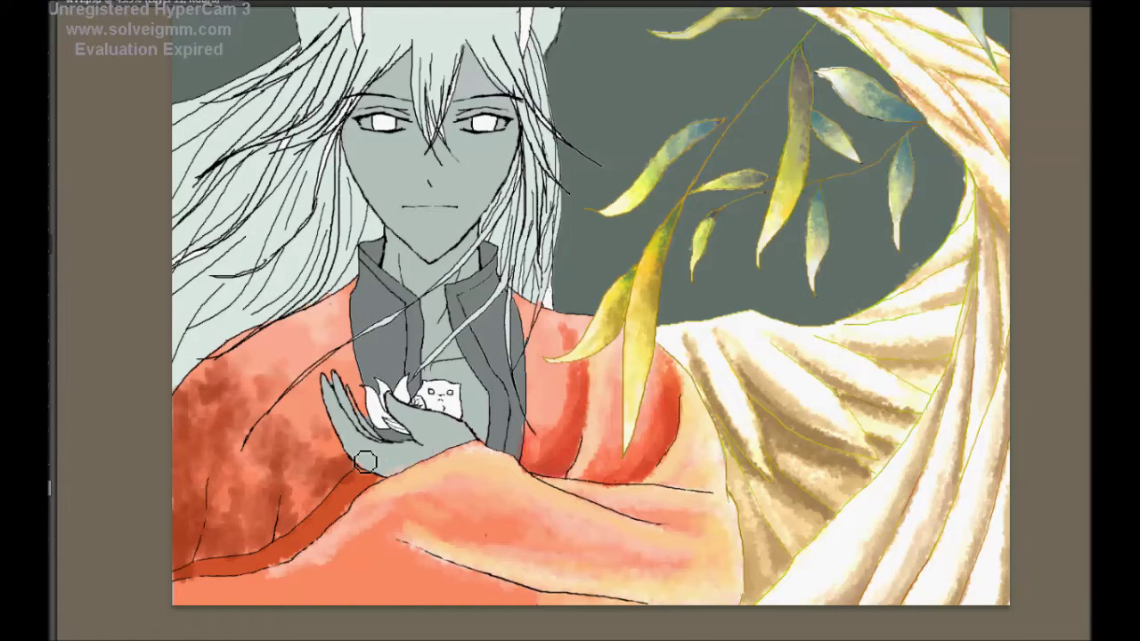
{"action": "mouse_move", "coordinate": [260, 632]}
{"action": "left_mouse_down"}
{"action": "mouse_move", "coordinate": [247, 585]}
{"action": "mouse_move", "coordinate": [463, 509]}
{"action": "mouse_move", "coordinate": [544, 540]}
{"action": "mouse_move", "coordinate": [705, 526]}
{"action": "mouse_move", "coordinate": [468, 512]}
{"action": "left_mouse_up"}
{"action": "mouse_move", "coordinate": [277, 418]}
{"action": "left_mouse_down"}
{"action": "mouse_move", "coordinate": [437, 460]}
{"action": "mouse_move", "coordinate": [618, 457]}
{"action": "mouse_move", "coordinate": [667, 386]}
{"action": "mouse_move", "coordinate": [710, 476]}
{"action": "mouse_move", "coordinate": [608, 436]}
{"action": "mouse_move", "coordinate": [519, 542]}
{"action": "mouse_move", "coordinate": [616, 575]}
{"action": "left_mouse_up"}
{"action": "left_click_drag", "start_coordinate": [543, 499], "coordinate": [586, 397]}
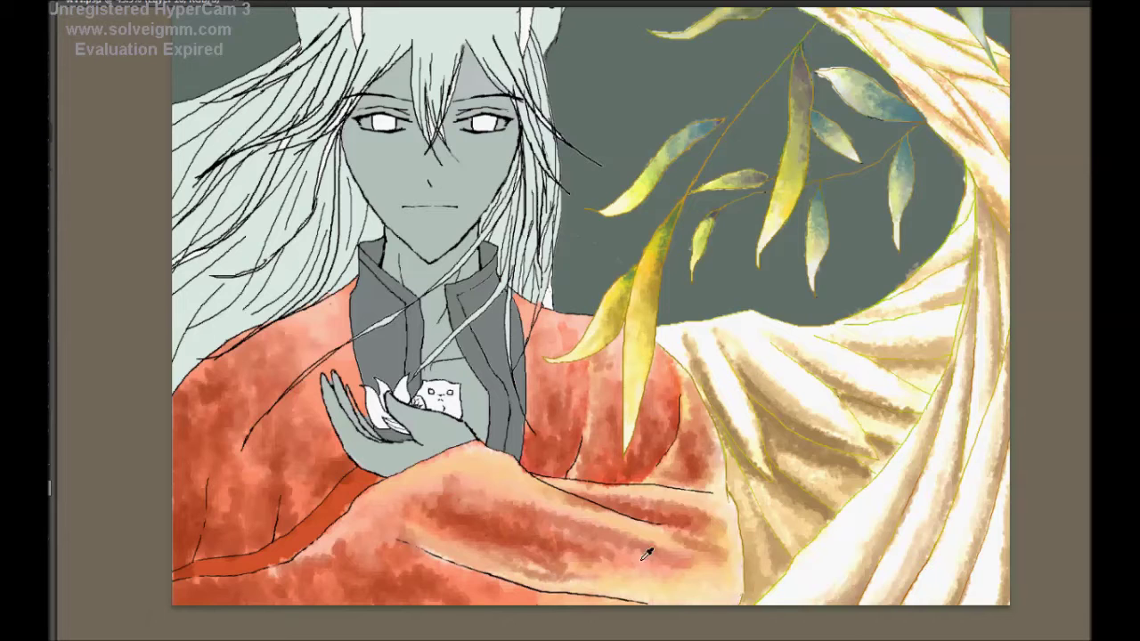
Step: Fill the sash strip along the robe's lower left with dark maroon
{"action": "key", "text": "ctrl+minus"}
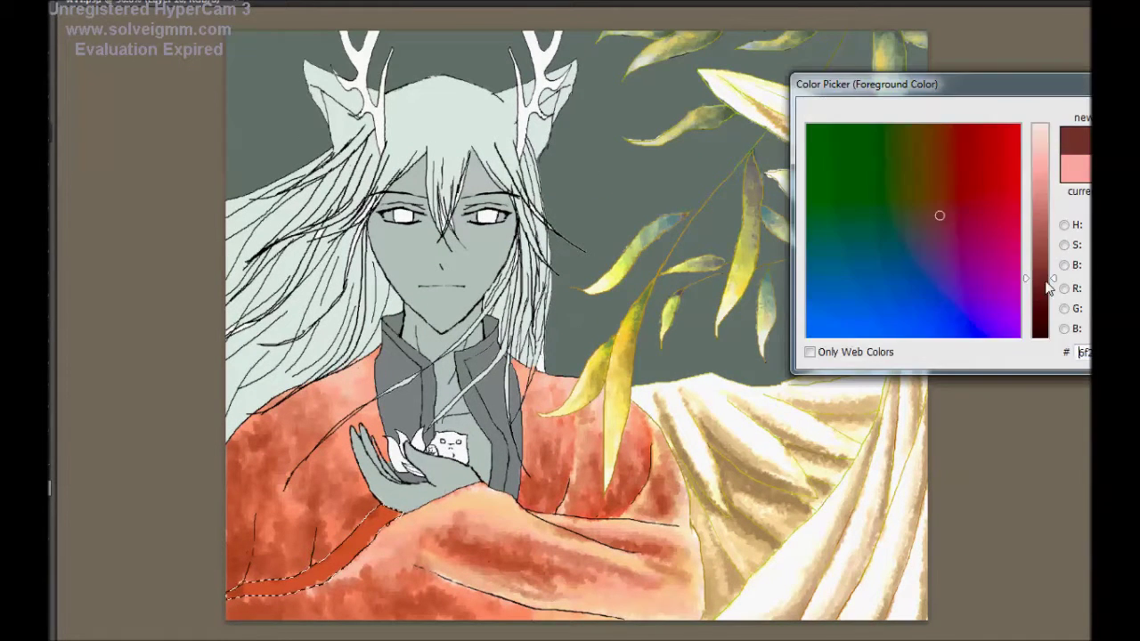
{"action": "left_click", "coordinate": [936, 208]}
{"action": "key", "text": "Return"}
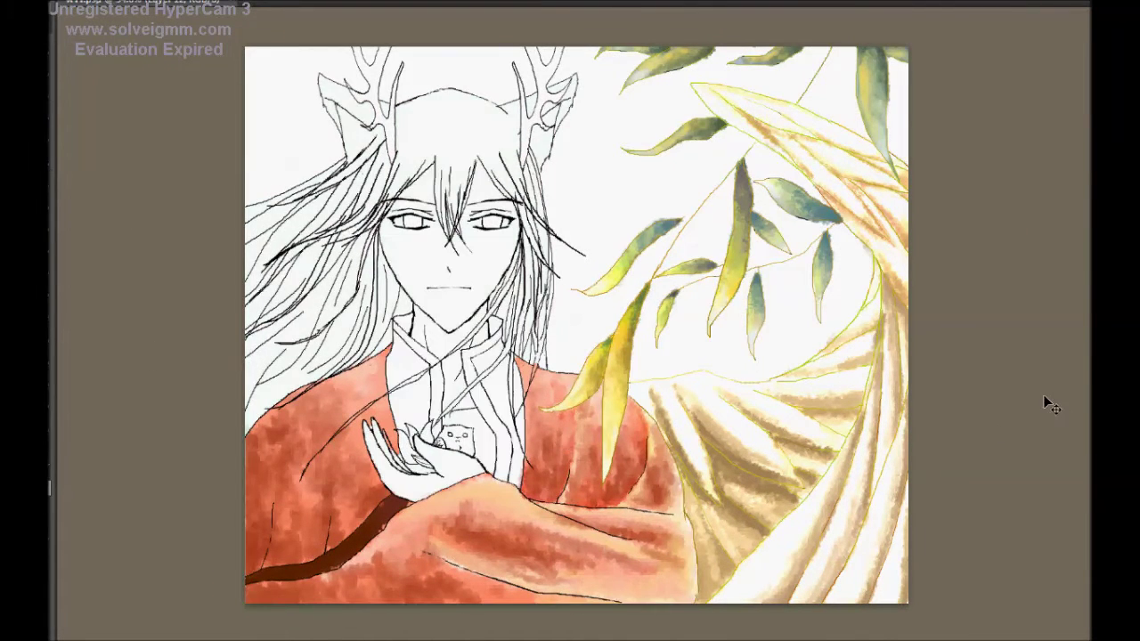
Step: Brighten the painting with an Exposure adjustment, raising exposure and gamma
{"action": "left_click_drag", "start_coordinate": [1033, 213], "coordinate": [1046, 213]}
{"action": "left_click_drag", "start_coordinate": [1042, 144], "coordinate": [1024, 144]}
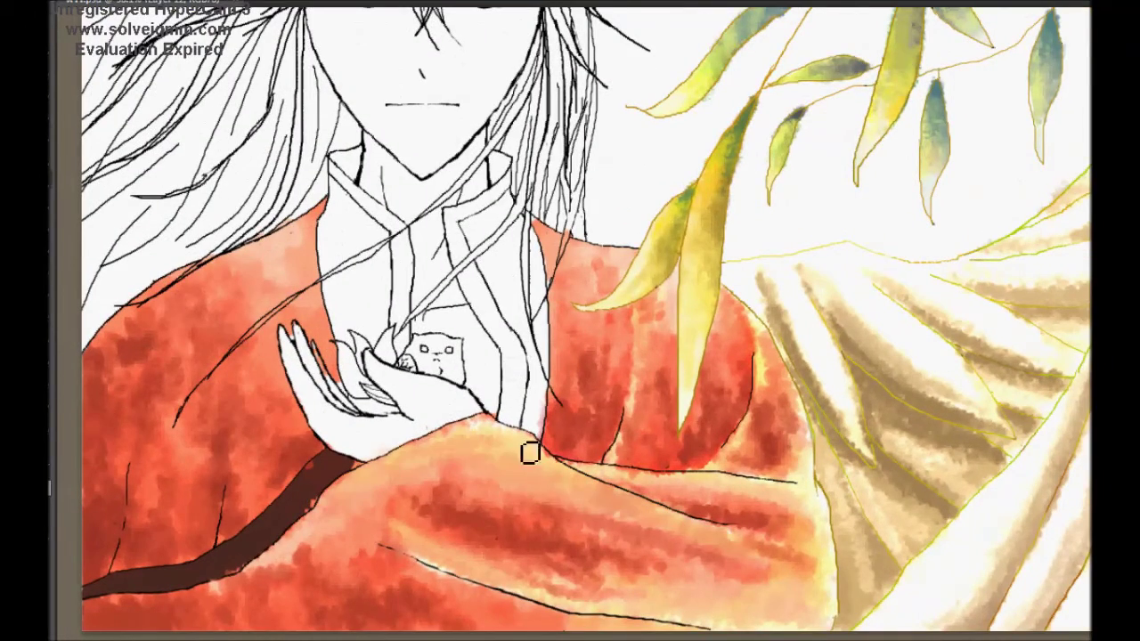
{"action": "left_click", "coordinate": [735, 391]}
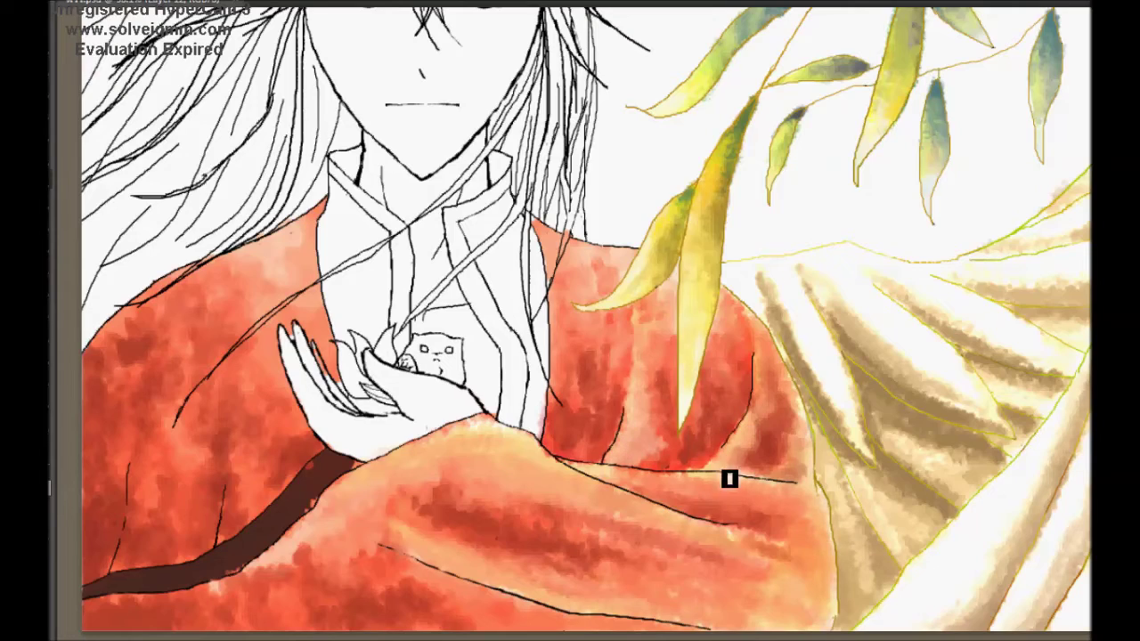
Step: Darken the robe right of the hand with dark red
{"action": "left_click_drag", "start_coordinate": [750, 462], "coordinate": [779, 497]}
{"action": "scroll", "coordinate": [779, 497], "scroll_direction": "down", "scroll_amount": 2}
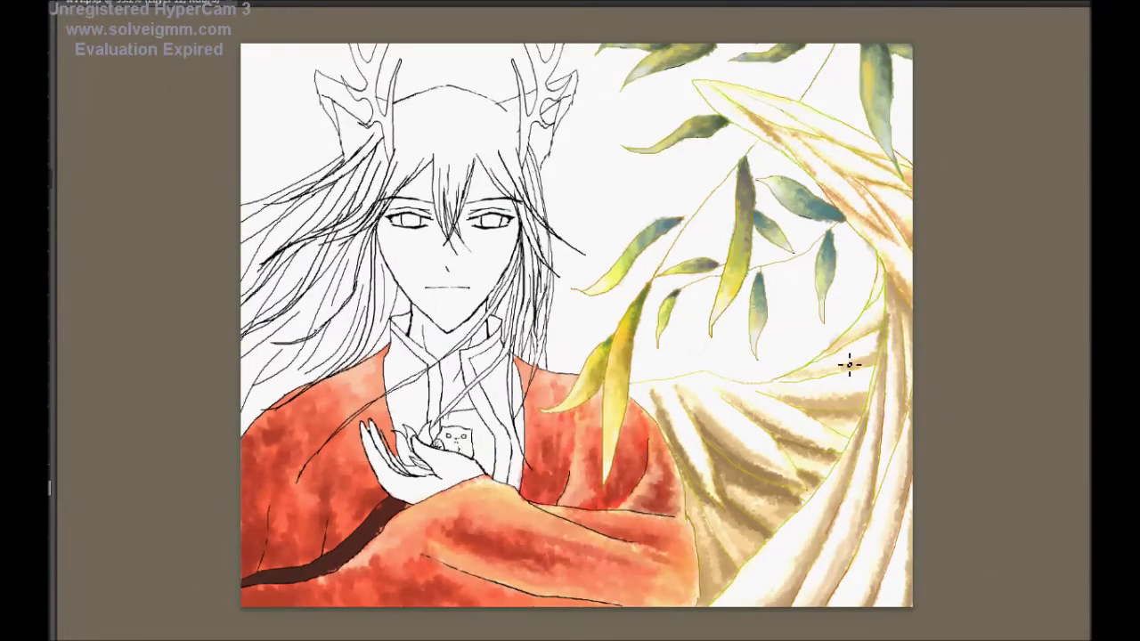
{"action": "scroll", "coordinate": [768, 401], "scroll_direction": "up", "scroll_amount": 3}
{"action": "scroll", "coordinate": [712, 401], "scroll_direction": "down", "scroll_amount": 2}
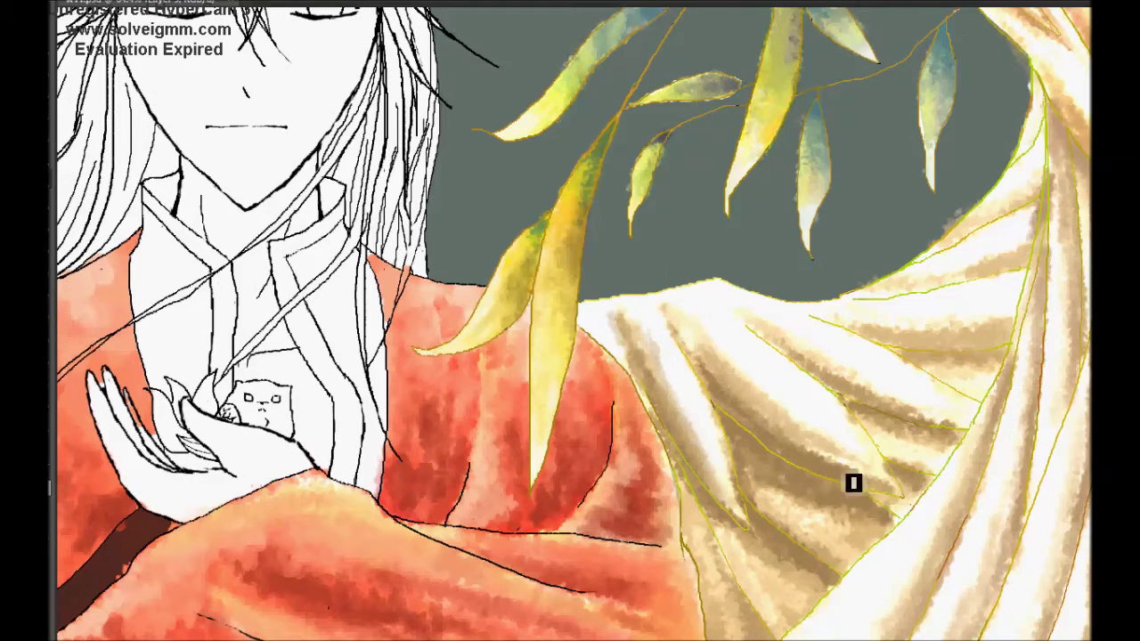
Step: Rework light and dark shading along the cream drape folds using sampled drape colours
{"action": "mouse_move", "coordinate": [807, 430]}
{"action": "left_mouse_down"}
{"action": "mouse_move", "coordinate": [756, 402]}
{"action": "mouse_move", "coordinate": [884, 476]}
{"action": "mouse_move", "coordinate": [735, 404]}
{"action": "mouse_move", "coordinate": [692, 402]}
{"action": "mouse_move", "coordinate": [664, 371]}
{"action": "left_mouse_up"}
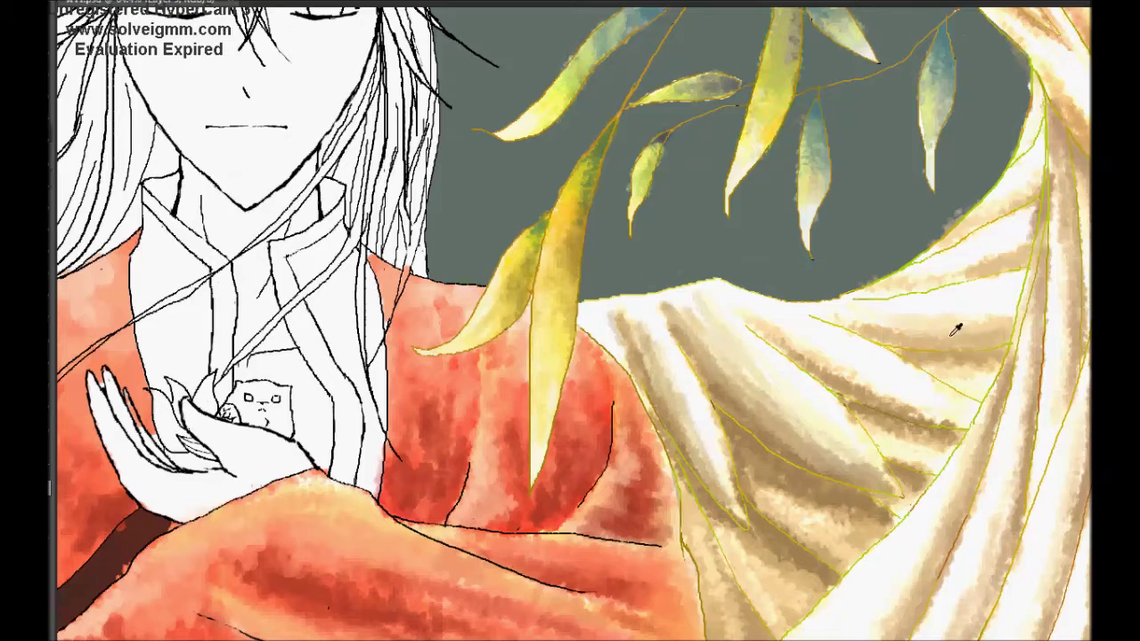
{"action": "left_click_drag", "start_coordinate": [872, 392], "coordinate": [849, 382]}
{"action": "left_click", "coordinate": [763, 306], "text": "alt"}
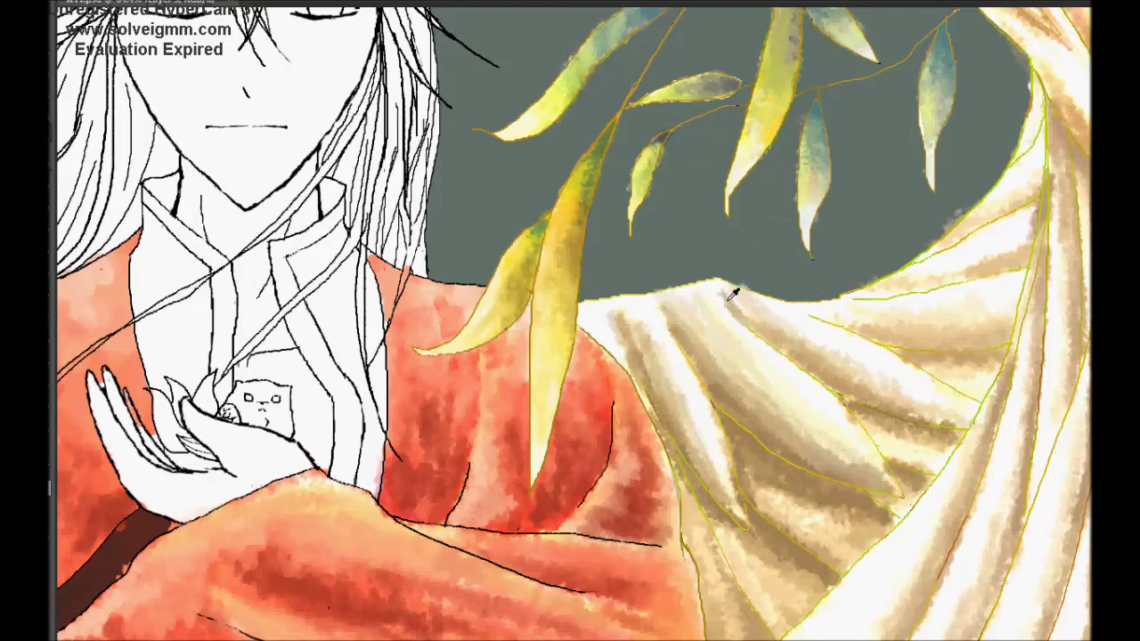
{"action": "mouse_move", "coordinate": [661, 314]}
{"action": "left_mouse_down"}
{"action": "mouse_move", "coordinate": [704, 427]}
{"action": "mouse_move", "coordinate": [679, 406]}
{"action": "left_mouse_up"}
{"action": "left_click", "coordinate": [686, 401], "text": "alt"}
{"action": "scroll", "coordinate": [636, 389], "scroll_direction": "down", "scroll_amount": 2}
{"action": "scroll", "coordinate": [635, 389], "scroll_direction": "down", "scroll_amount": 2}
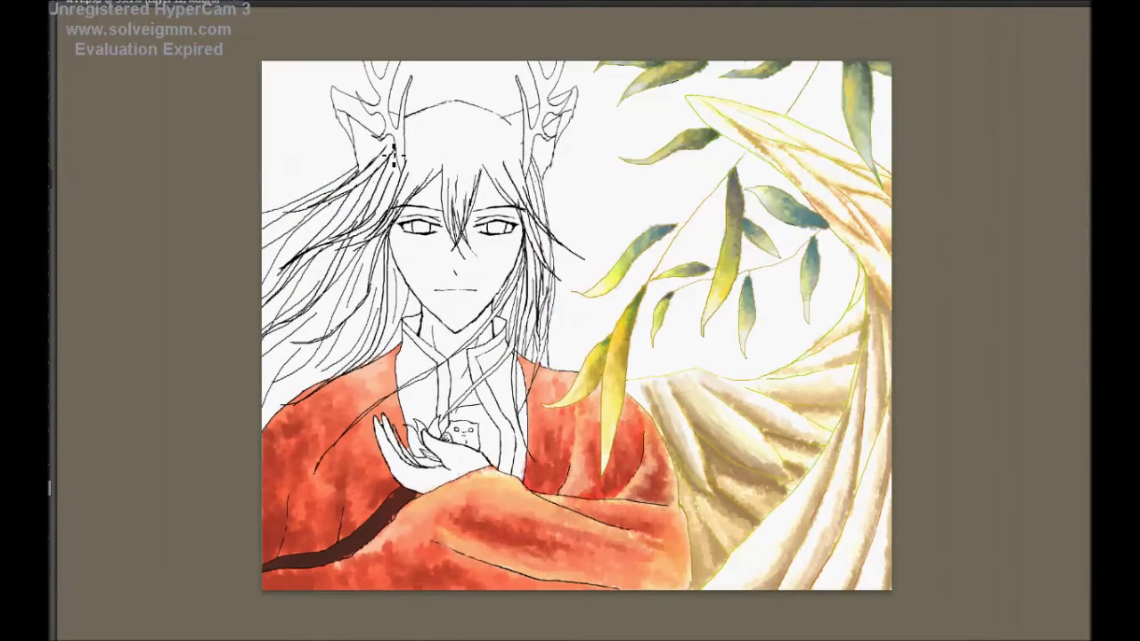
Step: Adjust and apply the drape's exposure
{"action": "left_click_drag", "start_coordinate": [1013, 143], "coordinate": [1010, 182]}
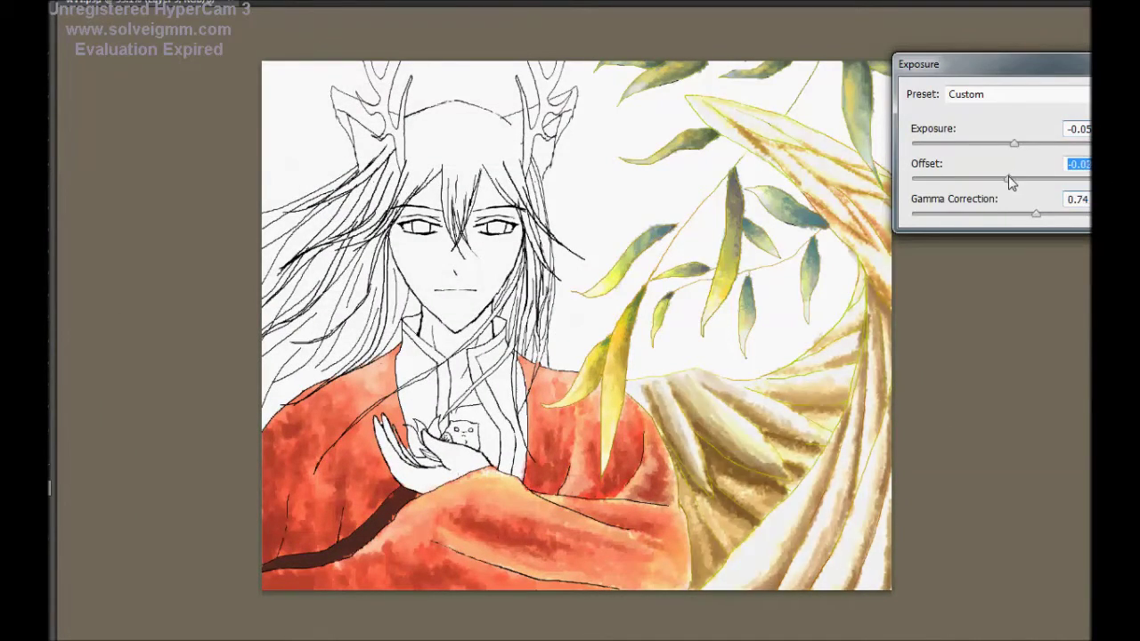
{"action": "key", "text": "Return"}
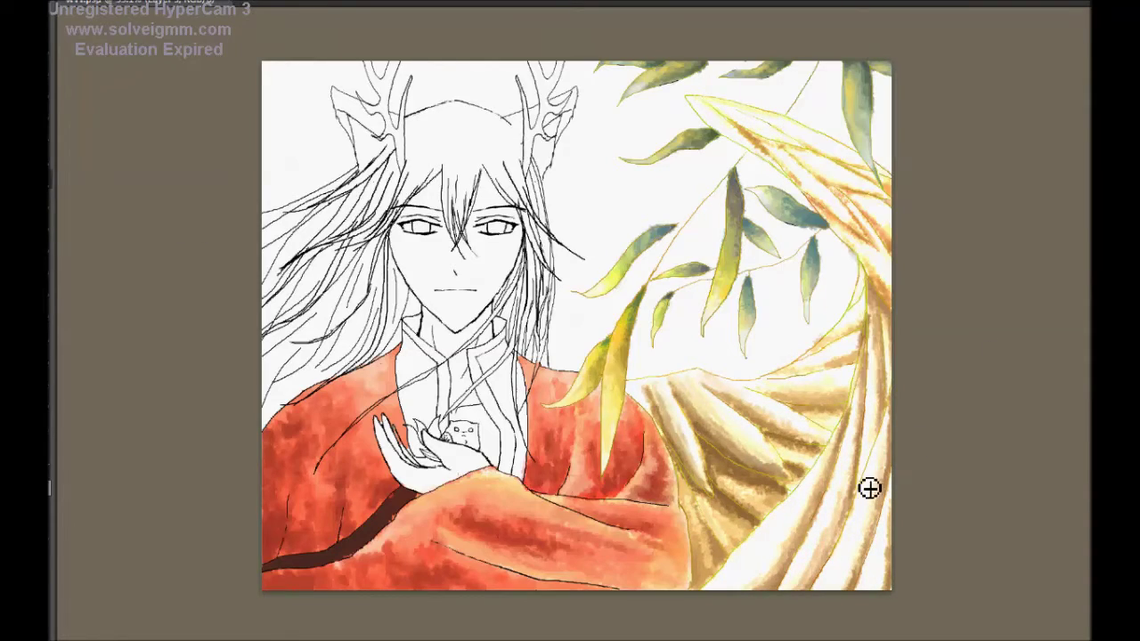
{"action": "scroll", "coordinate": [757, 369], "scroll_direction": "up", "scroll_amount": 3}
{"action": "scroll", "coordinate": [810, 378], "scroll_direction": "up", "scroll_amount": 1}
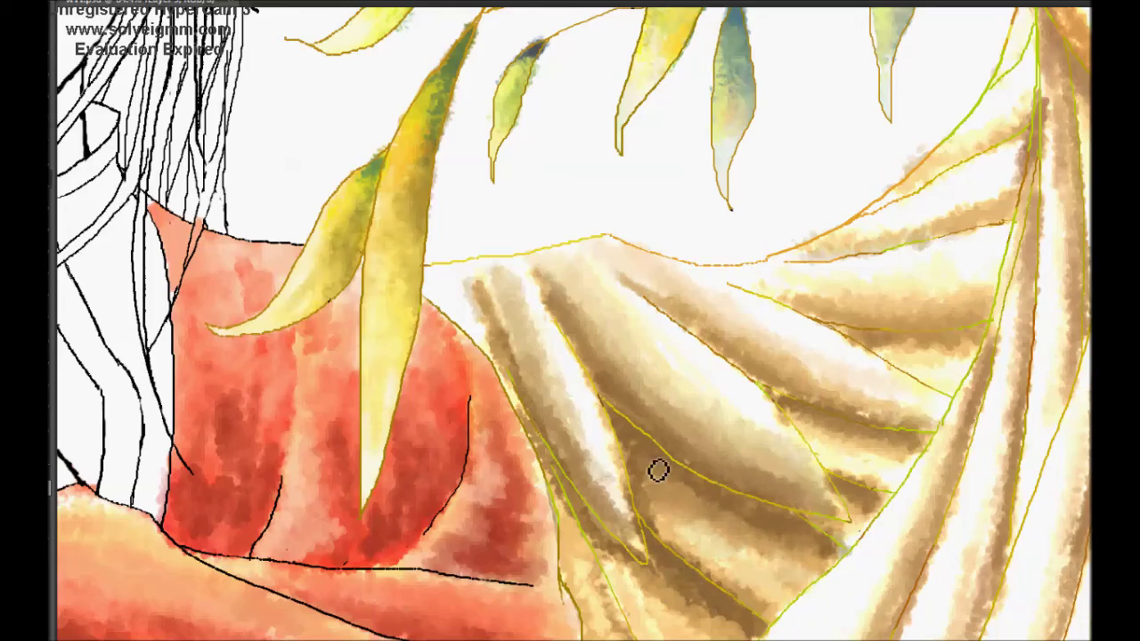
{"action": "scroll", "coordinate": [615, 534], "scroll_direction": "down", "scroll_amount": 1}
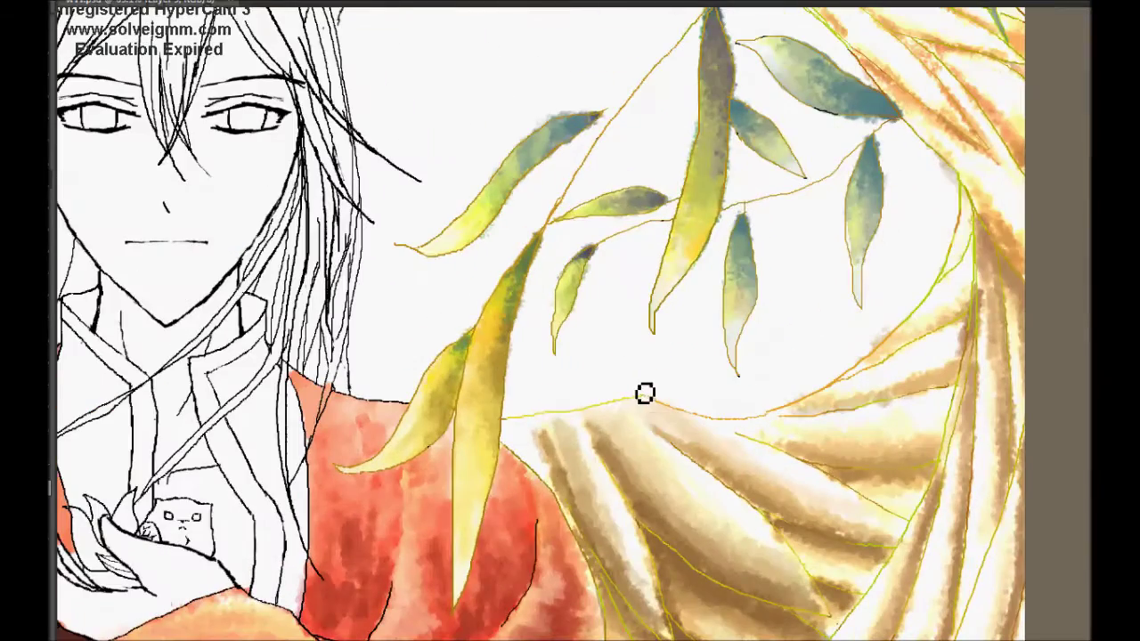
{"action": "scroll", "coordinate": [722, 469], "scroll_direction": "down", "scroll_amount": 2}
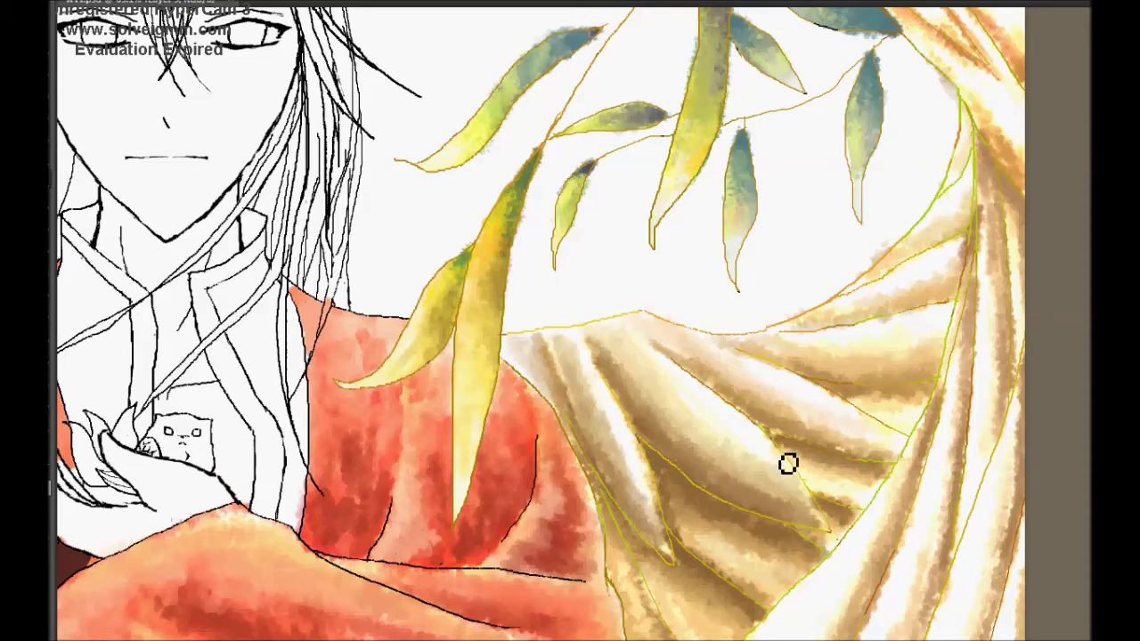
{"action": "scroll", "coordinate": [788, 452], "scroll_direction": "down", "scroll_amount": 1}
{"action": "scroll", "coordinate": [789, 452], "scroll_direction": "down", "scroll_amount": 2}
Step: Darken the central and right drape folds with brown shading
{"action": "left_click_drag", "start_coordinate": [933, 326], "coordinate": [830, 578]}
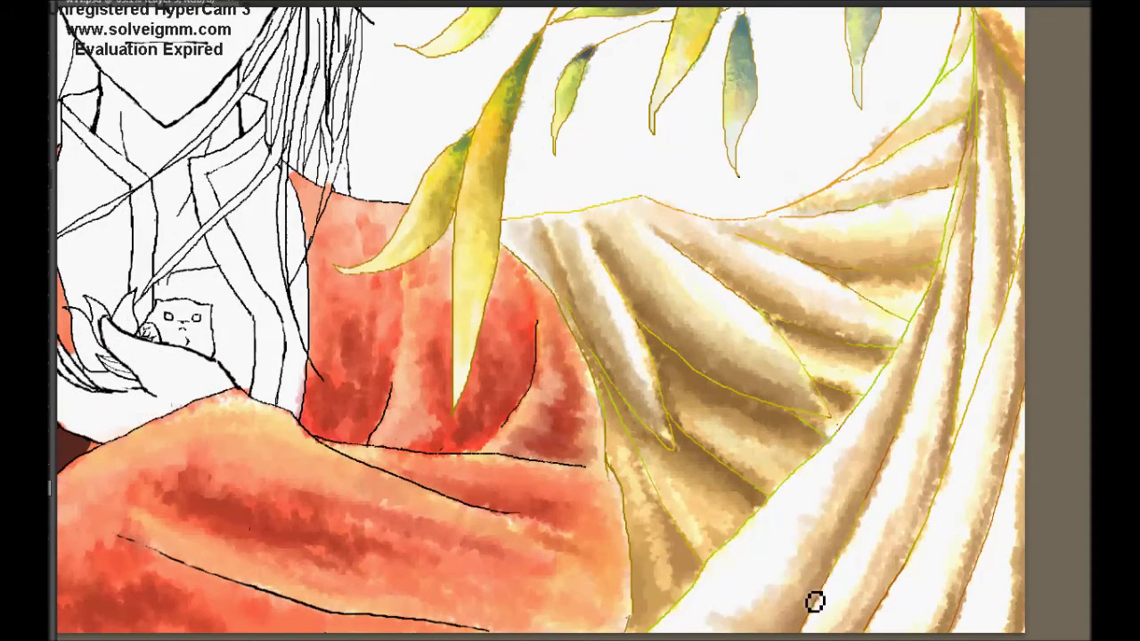
{"action": "left_click_drag", "start_coordinate": [833, 491], "coordinate": [874, 446]}
{"action": "mouse_move", "coordinate": [957, 426]}
{"action": "left_mouse_down"}
{"action": "mouse_move", "coordinate": [863, 623]}
{"action": "mouse_move", "coordinate": [964, 275]}
{"action": "mouse_move", "coordinate": [1007, 435]}
{"action": "mouse_move", "coordinate": [997, 638]}
{"action": "left_mouse_up"}
{"action": "scroll", "coordinate": [774, 85], "scroll_direction": "up", "scroll_amount": 5}
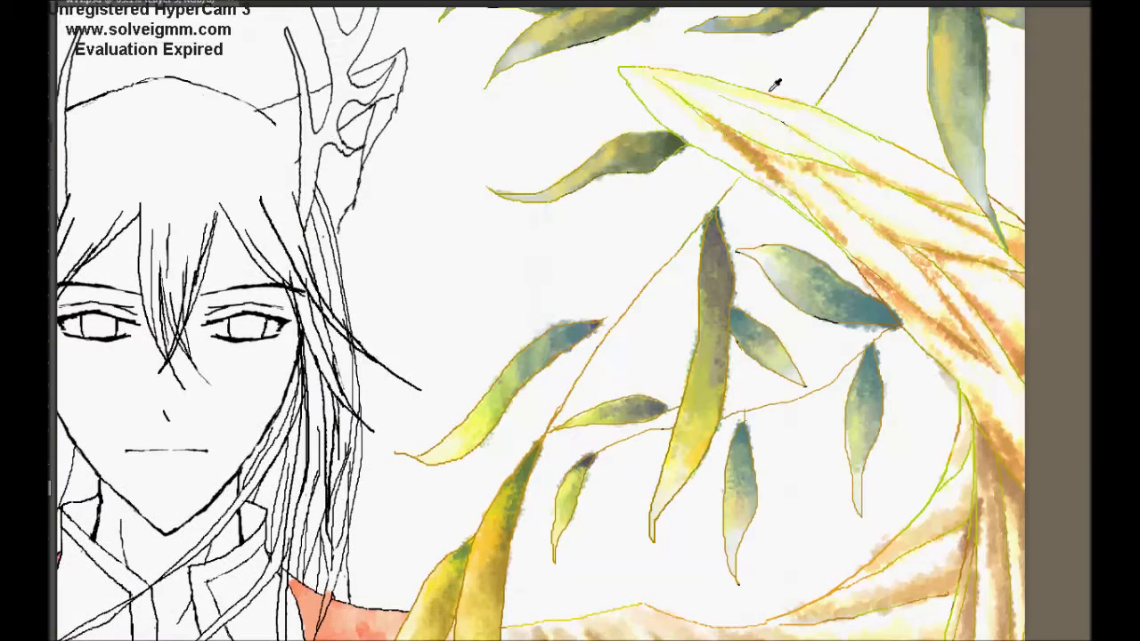
Step: Sample the leaf colour and add orange strokes along the large leaf
{"action": "left_click", "coordinate": [828, 184], "text": "alt"}
{"action": "mouse_move", "coordinate": [726, 130]}
{"action": "left_mouse_down"}
{"action": "mouse_move", "coordinate": [875, 199]}
{"action": "mouse_move", "coordinate": [775, 157]}
{"action": "left_mouse_up"}
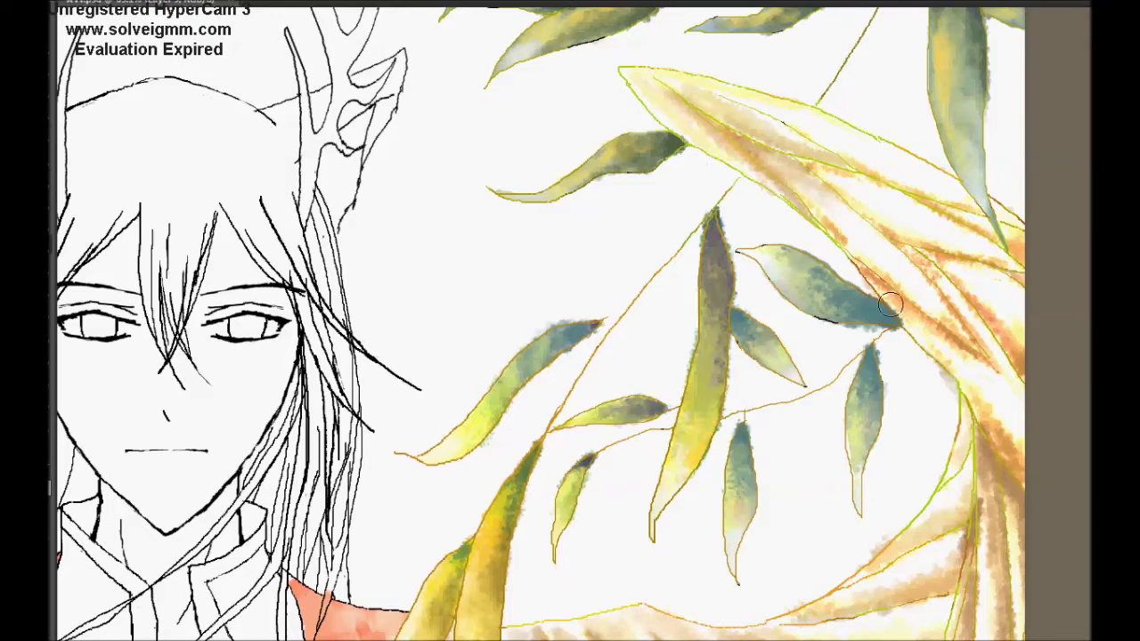
{"action": "left_click_drag", "start_coordinate": [932, 313], "coordinate": [866, 202]}
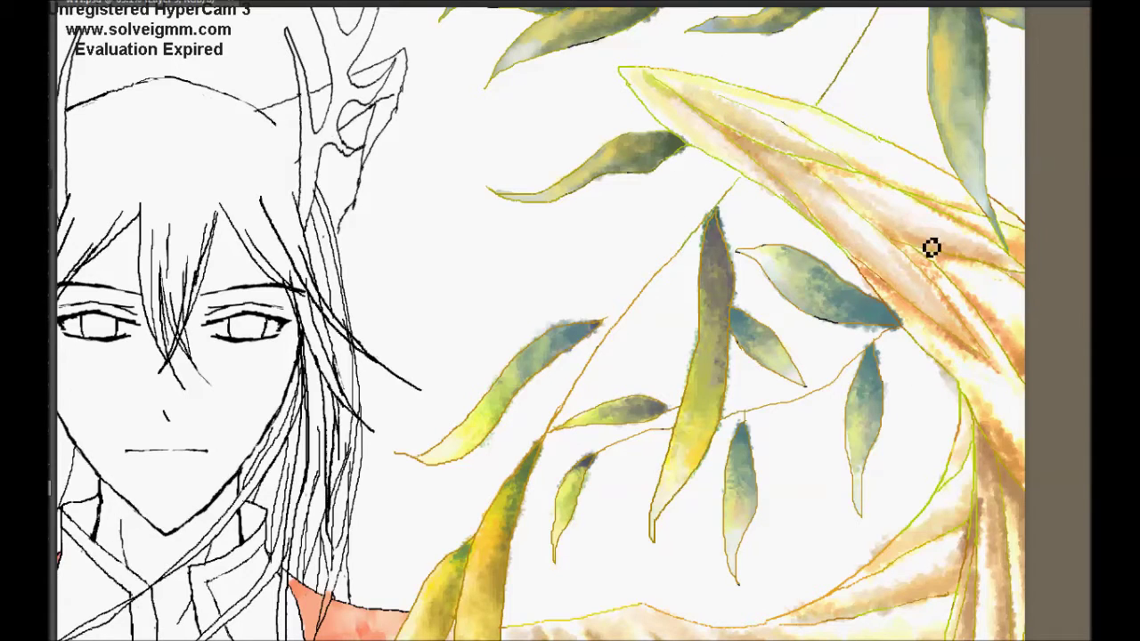
{"action": "left_click_drag", "start_coordinate": [931, 249], "coordinate": [984, 394]}
{"action": "mouse_move", "coordinate": [981, 435]}
{"action": "left_mouse_down"}
{"action": "mouse_move", "coordinate": [933, 196]}
{"action": "mouse_move", "coordinate": [1032, 239]}
{"action": "left_mouse_up"}
Step: Lighten a fold of the cream drape with paler cream strokes
{"action": "scroll", "coordinate": [881, 280], "scroll_direction": "down", "scroll_amount": 3}
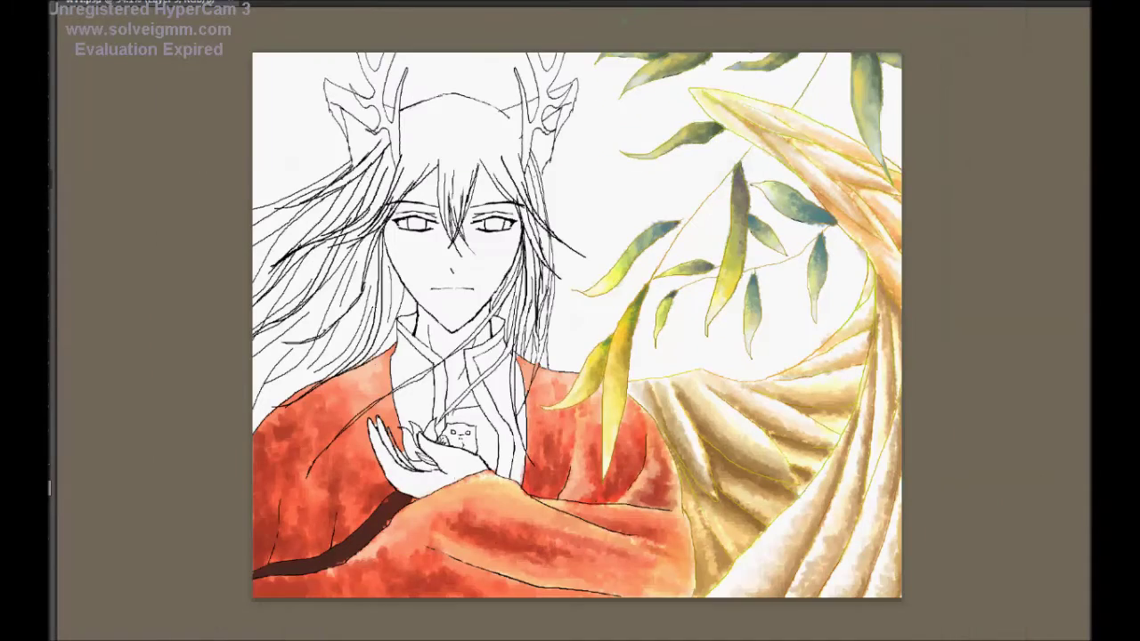
{"action": "scroll", "coordinate": [763, 395], "scroll_direction": "up", "scroll_amount": 1}
{"action": "left_click_drag", "start_coordinate": [659, 351], "coordinate": [712, 435]}
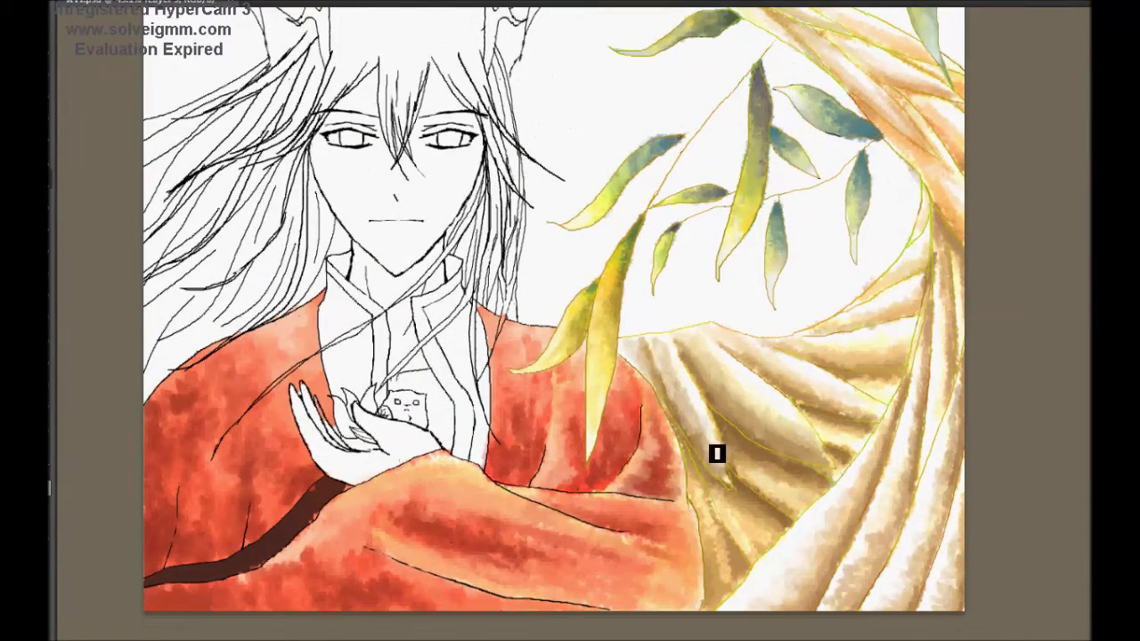
Step: Slightly brighten the red robe with a Hue/Saturation adjustment (Ctrl+U)
{"action": "scroll", "coordinate": [901, 393], "scroll_direction": "down", "scroll_amount": 3}
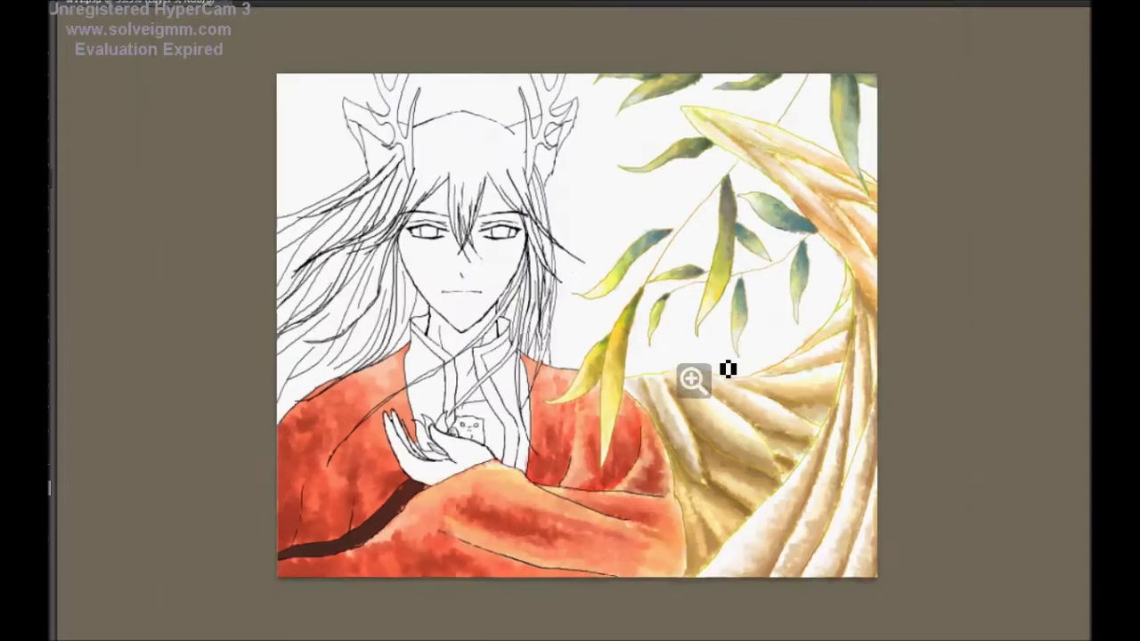
{"action": "scroll", "coordinate": [703, 392], "scroll_direction": "up", "scroll_amount": 2}
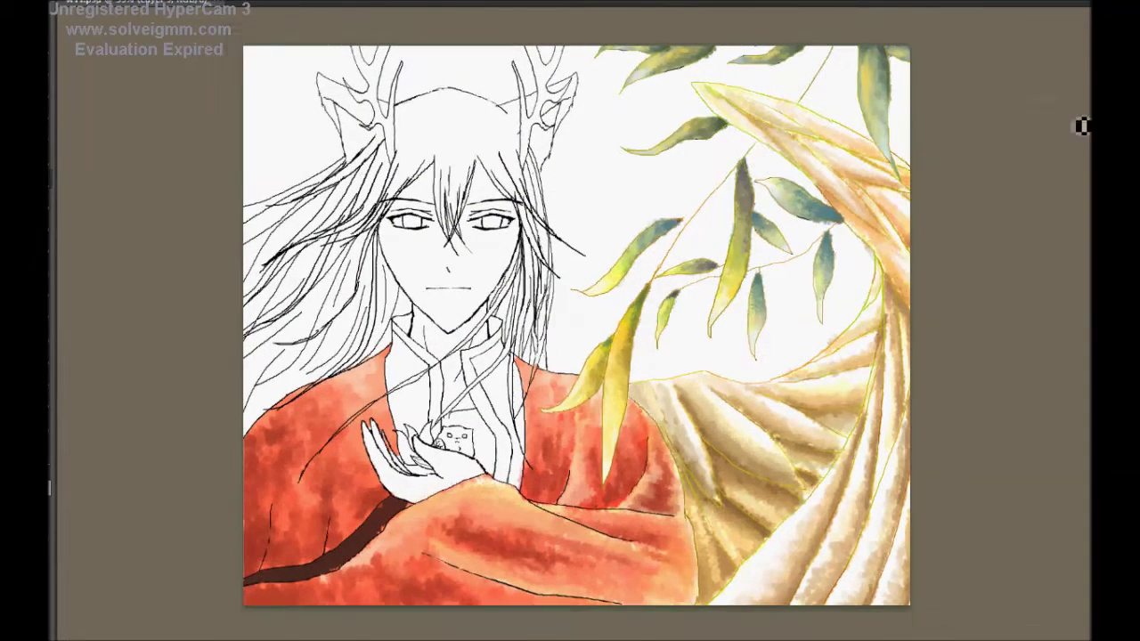
{"action": "key", "text": "ctrl+u"}
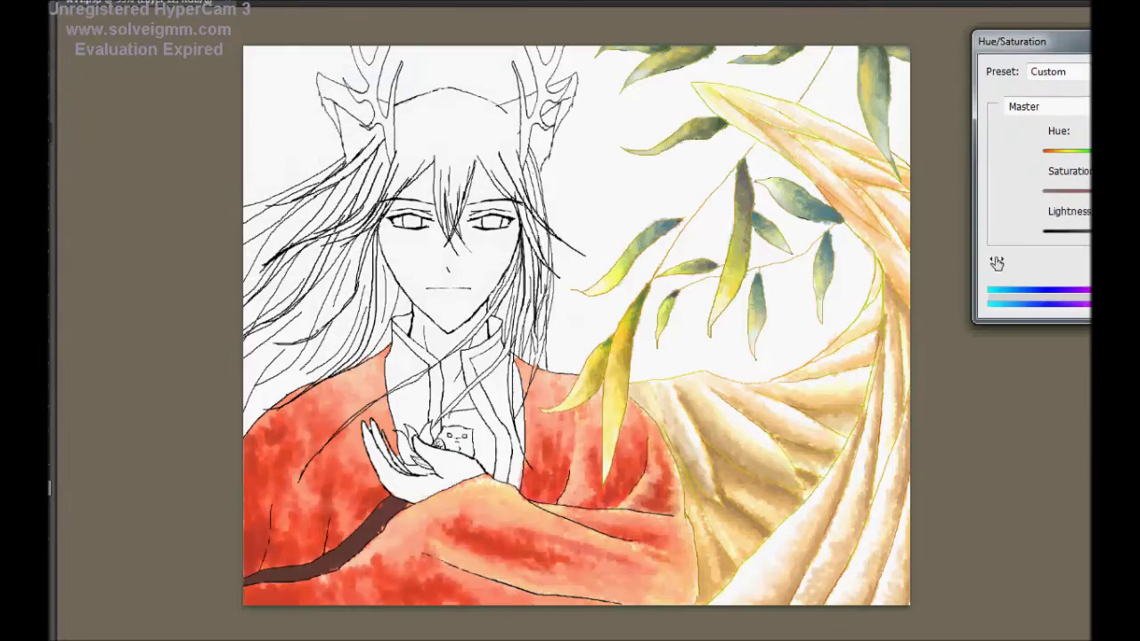
{"action": "key", "text": "Return"}
{"action": "scroll", "coordinate": [473, 471], "scroll_direction": "up", "scroll_amount": 2}
{"action": "scroll", "coordinate": [691, 575], "scroll_direction": "up", "scroll_amount": 2}
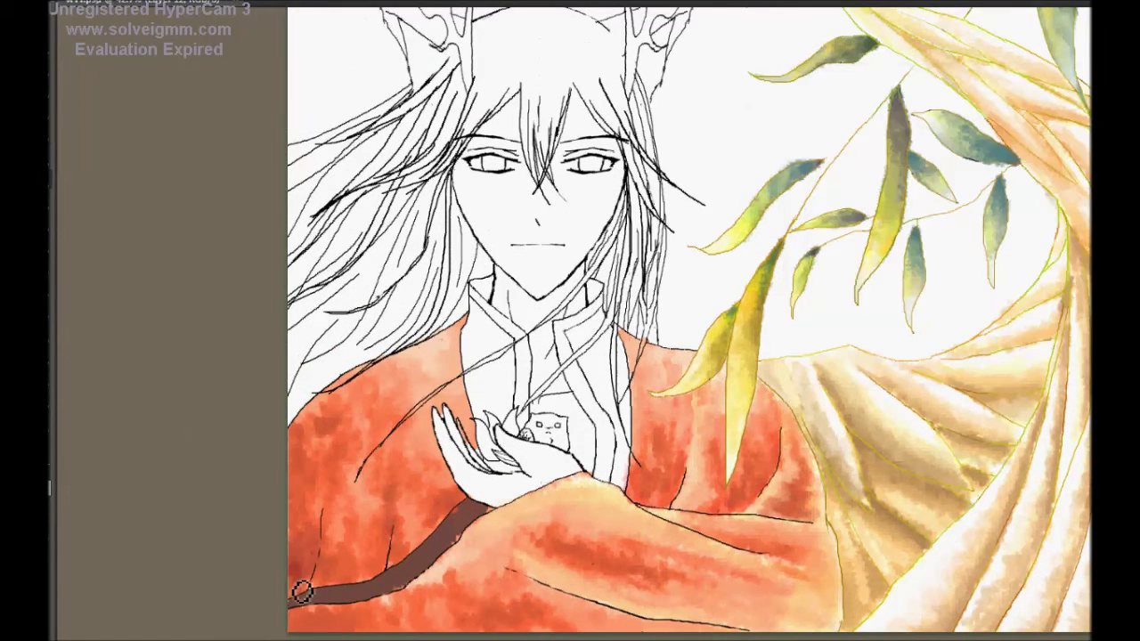
Step: Paint darker red streaks left of the hand, near the left shoulder and across the lower robe
{"action": "mouse_move", "coordinate": [302, 592]}
{"action": "left_mouse_down"}
{"action": "mouse_move", "coordinate": [330, 591]}
{"action": "mouse_move", "coordinate": [329, 480]}
{"action": "mouse_move", "coordinate": [356, 473]}
{"action": "mouse_move", "coordinate": [487, 630]}
{"action": "left_mouse_up"}
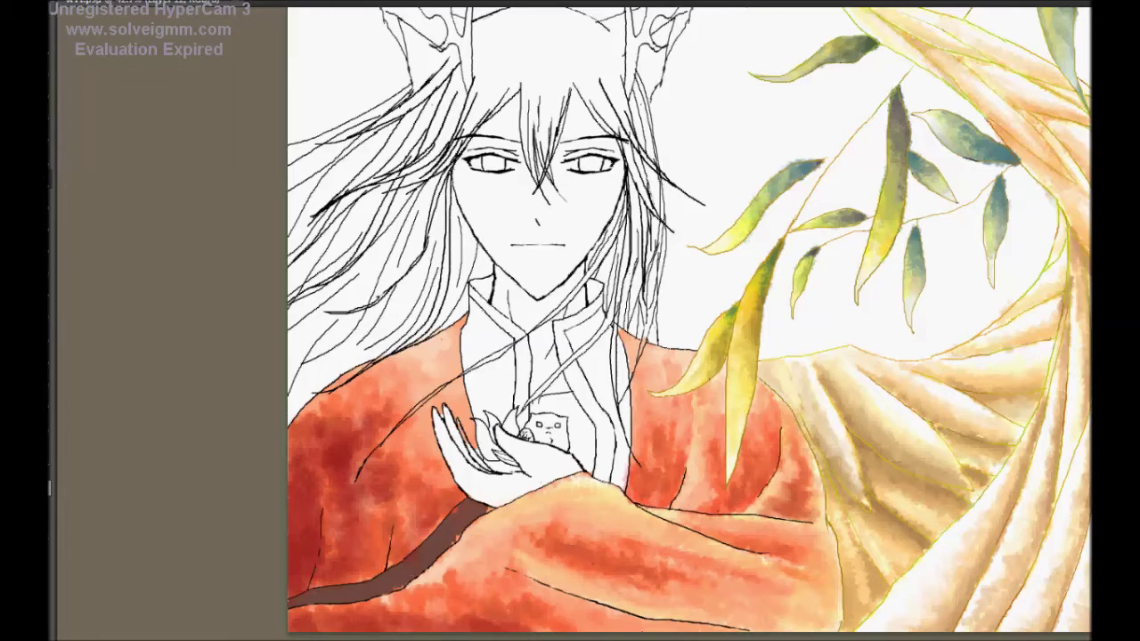
{"action": "left_click_drag", "start_coordinate": [360, 394], "coordinate": [370, 398]}
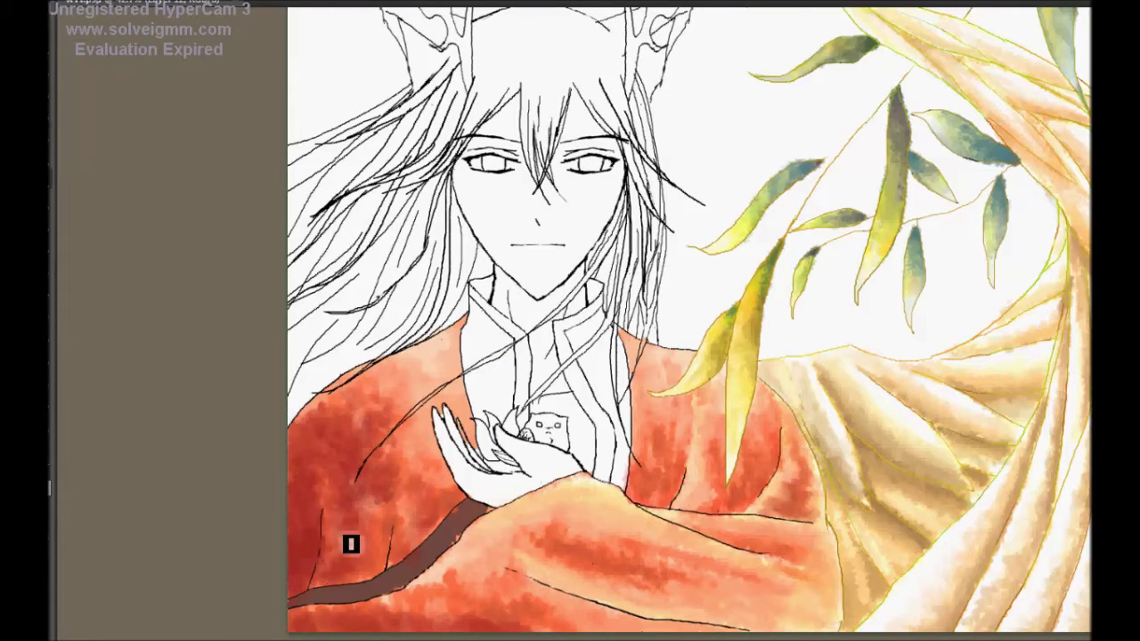
{"action": "left_click_drag", "start_coordinate": [593, 552], "coordinate": [748, 583]}
{"action": "left_click_drag", "start_coordinate": [821, 623], "coordinate": [695, 459]}
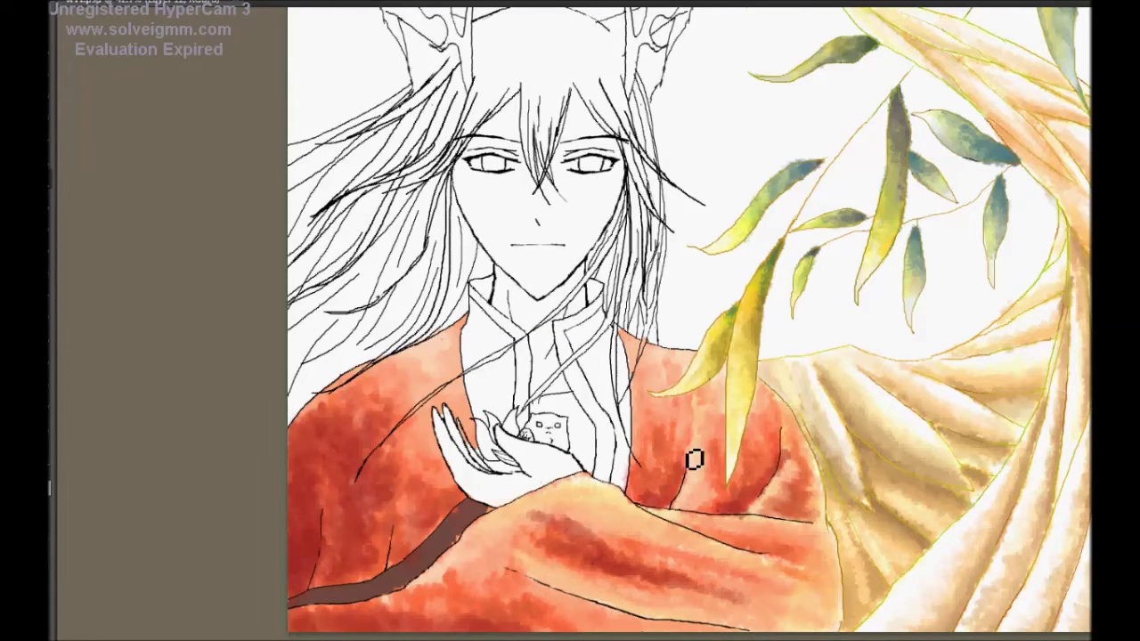
{"action": "mouse_move", "coordinate": [777, 561]}
{"action": "left_mouse_down"}
{"action": "mouse_move", "coordinate": [682, 600]}
{"action": "mouse_move", "coordinate": [615, 600]}
{"action": "mouse_move", "coordinate": [698, 598]}
{"action": "mouse_move", "coordinate": [771, 564]}
{"action": "mouse_move", "coordinate": [623, 579]}
{"action": "mouse_move", "coordinate": [750, 618]}
{"action": "left_mouse_up"}
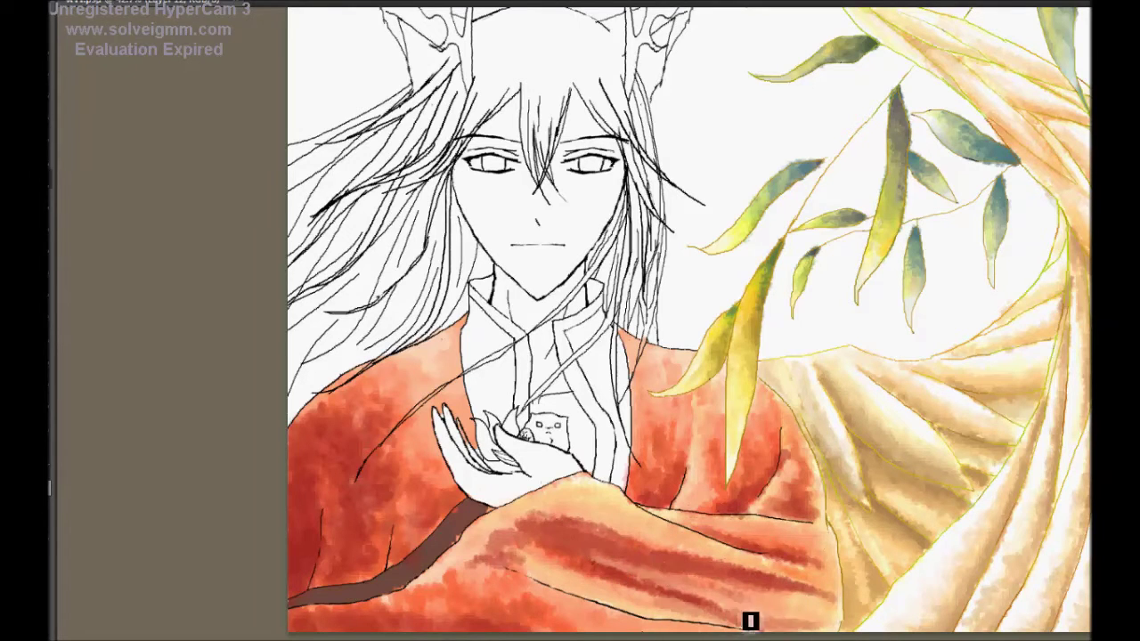
Step: Add darker streaks to the upper sleeve fold and blend the lower robe strokes lighter
{"action": "mouse_move", "coordinate": [914, 635]}
{"action": "left_mouse_down"}
{"action": "mouse_move", "coordinate": [579, 511]}
{"action": "mouse_move", "coordinate": [537, 511]}
{"action": "left_mouse_up"}
{"action": "mouse_move", "coordinate": [459, 588]}
{"action": "left_mouse_down"}
{"action": "mouse_move", "coordinate": [525, 512]}
{"action": "mouse_move", "coordinate": [600, 593]}
{"action": "mouse_move", "coordinate": [488, 614]}
{"action": "mouse_move", "coordinate": [667, 633]}
{"action": "mouse_move", "coordinate": [481, 587]}
{"action": "left_mouse_up"}
{"action": "left_click_drag", "start_coordinate": [481, 588], "coordinate": [700, 630]}
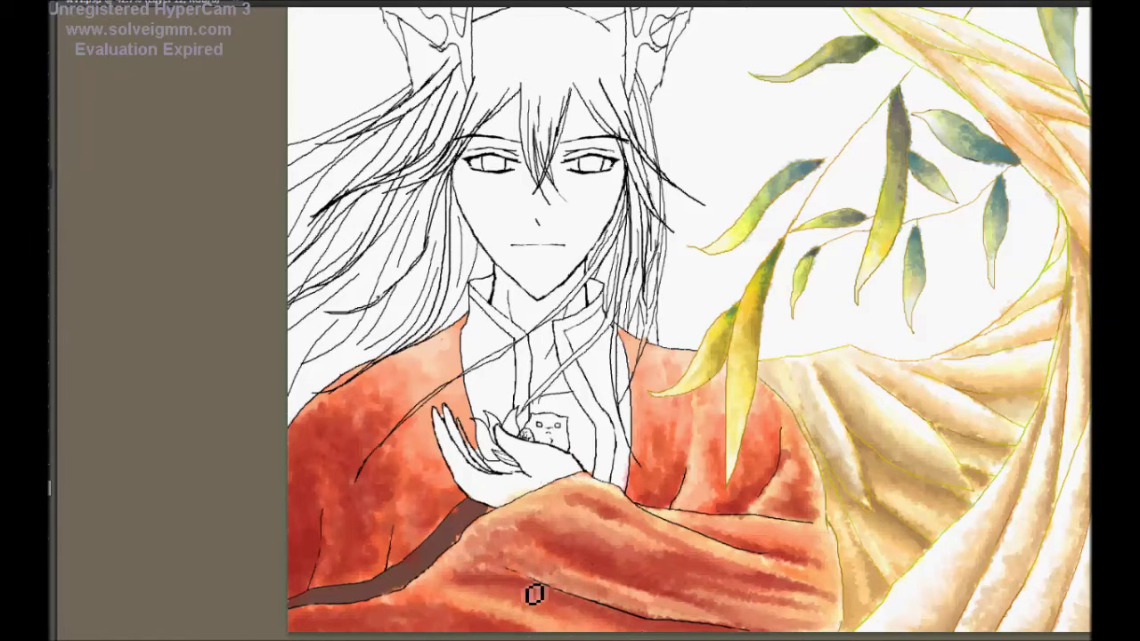
{"action": "scroll", "coordinate": [1041, 455], "scroll_direction": "down", "scroll_amount": 1}
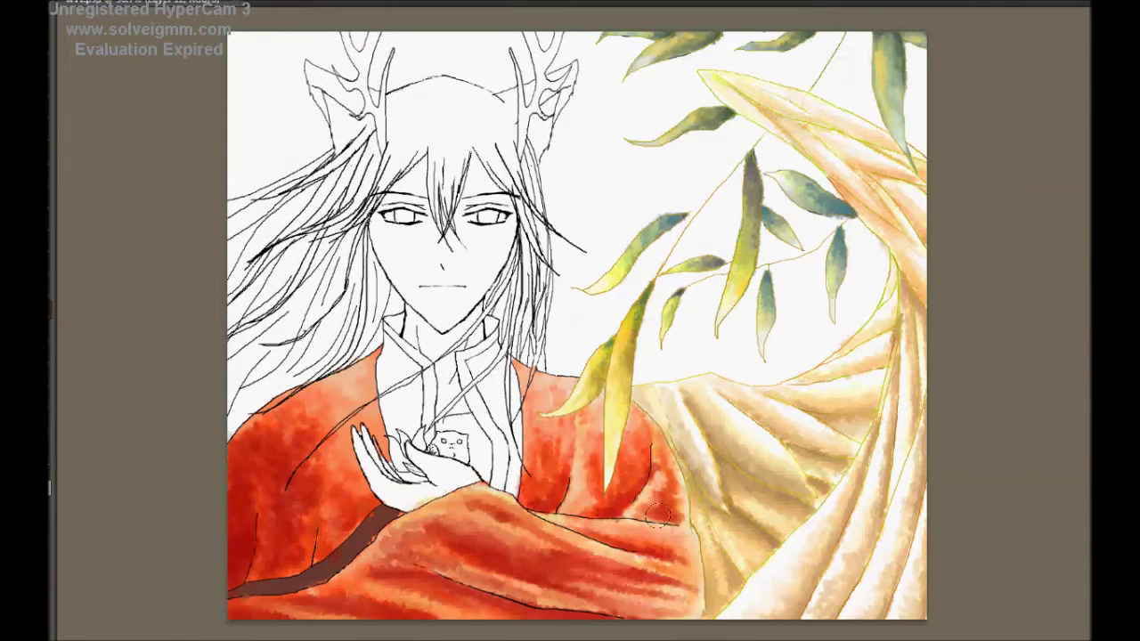
Step: Deepen the red right of the leaf tip and along the robe's right edge
{"action": "scroll", "coordinate": [683, 419], "scroll_direction": "up", "scroll_amount": 2}
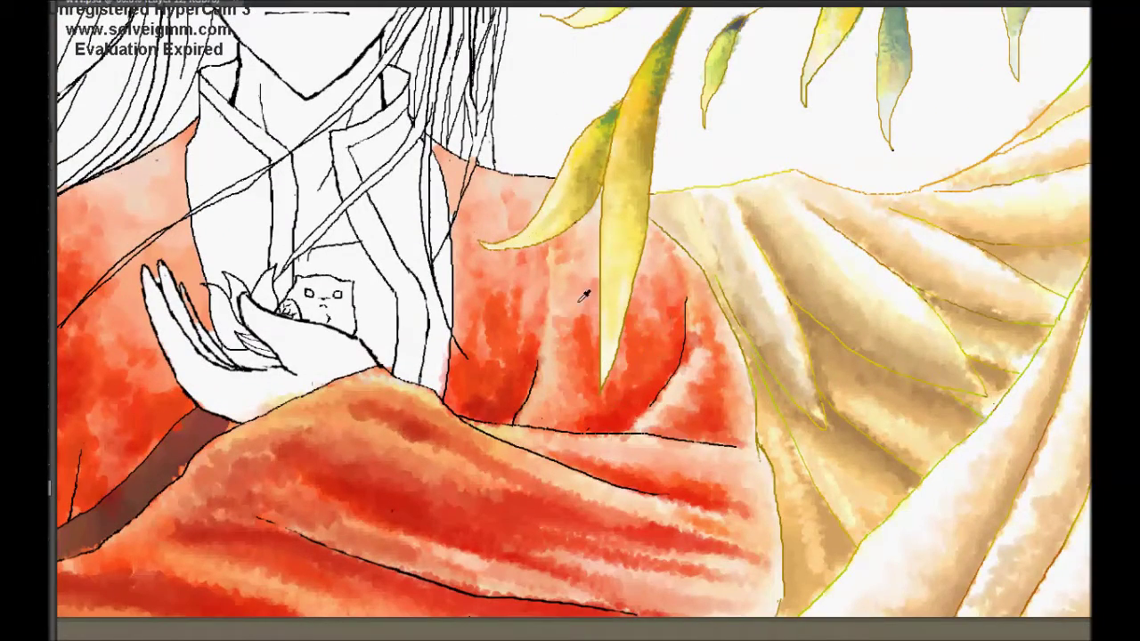
{"action": "mouse_move", "coordinate": [632, 367]}
{"action": "left_mouse_down"}
{"action": "mouse_move", "coordinate": [725, 368]}
{"action": "mouse_move", "coordinate": [750, 446]}
{"action": "mouse_move", "coordinate": [700, 330]}
{"action": "mouse_move", "coordinate": [731, 335]}
{"action": "left_mouse_up"}
{"action": "scroll", "coordinate": [732, 335], "scroll_direction": "left", "scroll_amount": 3}
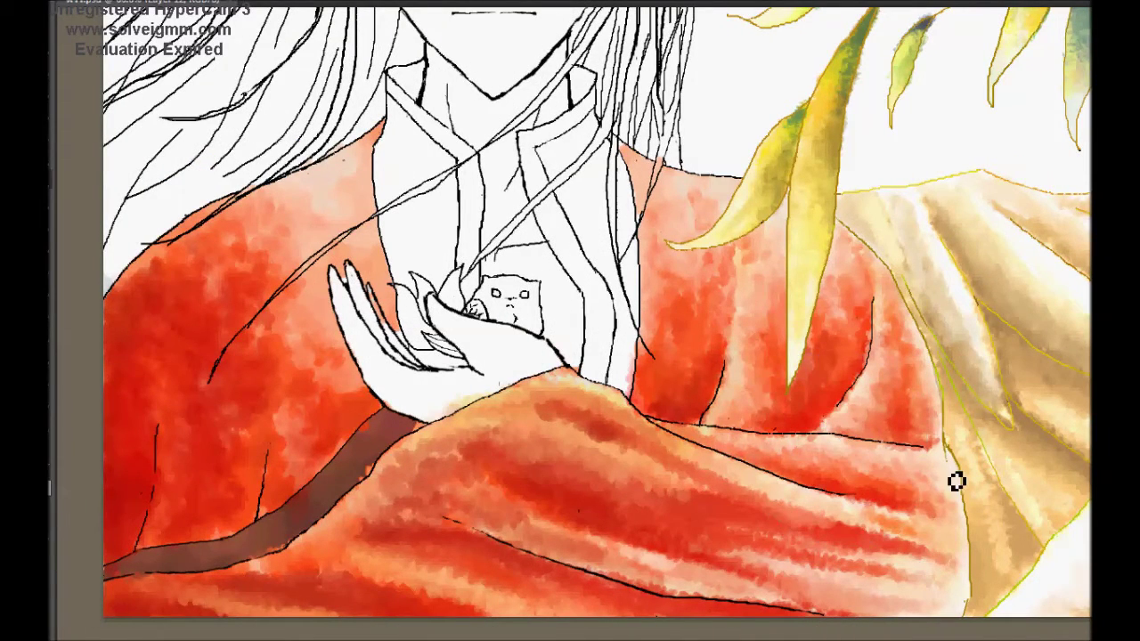
{"action": "left_click_drag", "start_coordinate": [835, 529], "coordinate": [677, 450]}
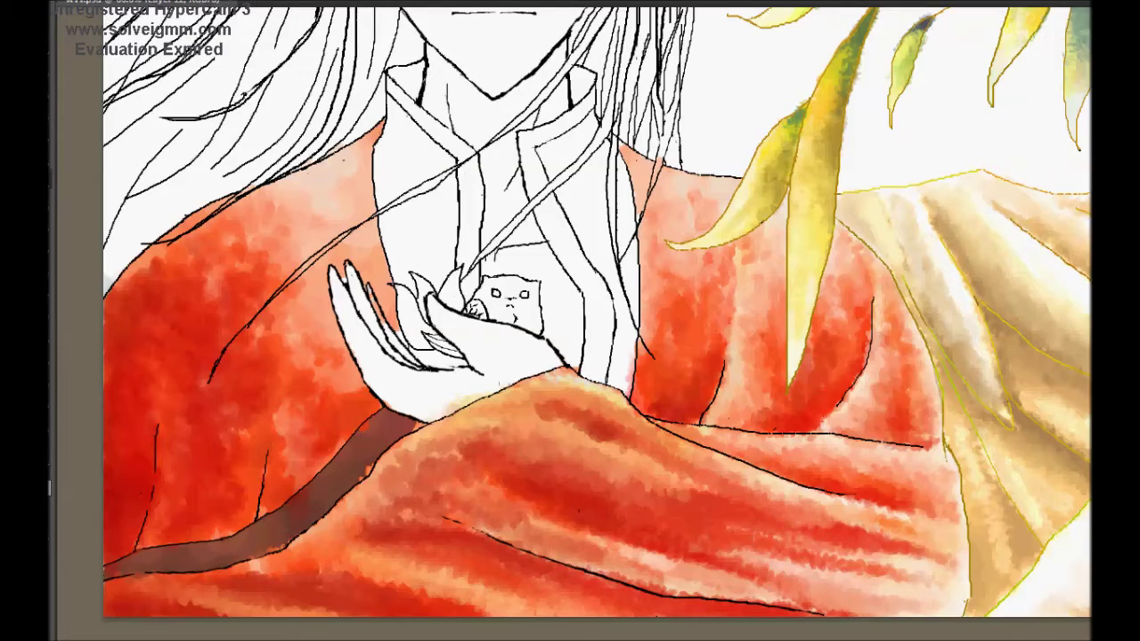
{"action": "left_click", "coordinate": [834, 222], "text": "alt"}
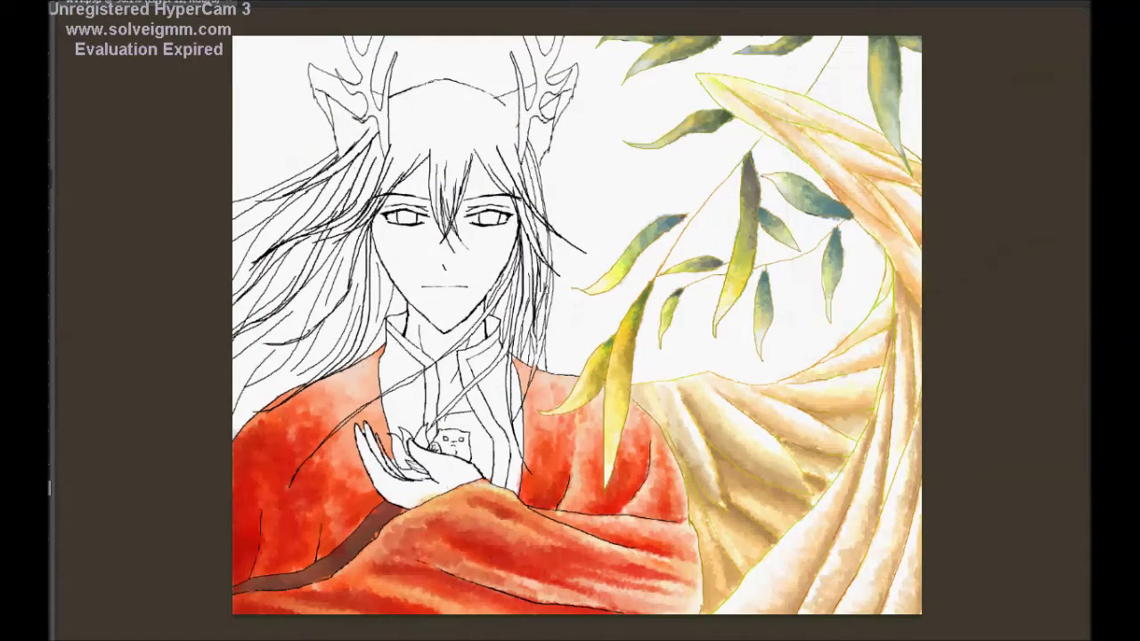
Step: Adjust the robe's hue, saturation and lightness, muting it toward a softer rust-brown
{"action": "key", "text": "ctrl+u"}
{"action": "left_click_drag", "start_coordinate": [1037, 171], "coordinate": [1028, 171]}
{"action": "mouse_move", "coordinate": [1038, 212]}
{"action": "left_mouse_down"}
{"action": "mouse_move", "coordinate": [1047, 216]}
{"action": "mouse_move", "coordinate": [1035, 212]}
{"action": "left_mouse_up"}
{"action": "left_click_drag", "start_coordinate": [1037, 131], "coordinate": [1044, 131]}
{"action": "mouse_move", "coordinate": [1036, 212]}
{"action": "left_mouse_down"}
{"action": "mouse_move", "coordinate": [1027, 218]}
{"action": "mouse_move", "coordinate": [1047, 225]}
{"action": "left_mouse_up"}
{"action": "left_click_drag", "start_coordinate": [1042, 171], "coordinate": [1049, 171]}
{"action": "mouse_move", "coordinate": [1044, 212]}
{"action": "left_mouse_down"}
{"action": "mouse_move", "coordinate": [1053, 216]}
{"action": "mouse_move", "coordinate": [965, 211]}
{"action": "mouse_move", "coordinate": [1023, 214]}
{"action": "left_mouse_up"}
Step: Try Hue/Saturation settings ranging from a brown robe to a bright saturated orange
{"action": "mouse_move", "coordinate": [1032, 169]}
{"action": "left_mouse_down"}
{"action": "mouse_move", "coordinate": [969, 174]}
{"action": "mouse_move", "coordinate": [1059, 171]}
{"action": "left_mouse_up"}
{"action": "left_click_drag", "start_coordinate": [1025, 211], "coordinate": [1060, 214]}
{"action": "left_click_drag", "start_coordinate": [1012, 169], "coordinate": [1086, 171]}
{"action": "left_click_drag", "start_coordinate": [1015, 169], "coordinate": [1009, 169]}
{"action": "left_click_drag", "start_coordinate": [1063, 211], "coordinate": [1035, 212]}
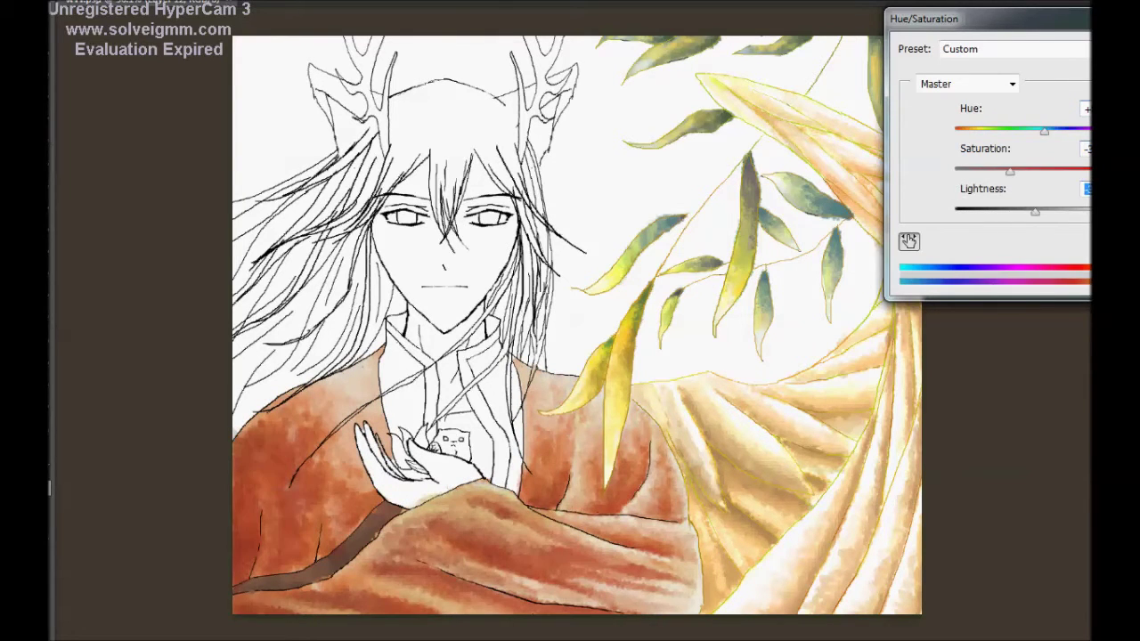
Step: Test Colorize, tinting the robe red then lighter orange-red, then switch Colorize off
{"action": "left_click", "coordinate": [1097, 239]}
{"action": "left_click_drag", "start_coordinate": [1015, 170], "coordinate": [1082, 170]}
{"action": "left_click_drag", "start_coordinate": [957, 130], "coordinate": [960, 130]}
{"action": "left_click_drag", "start_coordinate": [1037, 212], "coordinate": [1033, 211]}
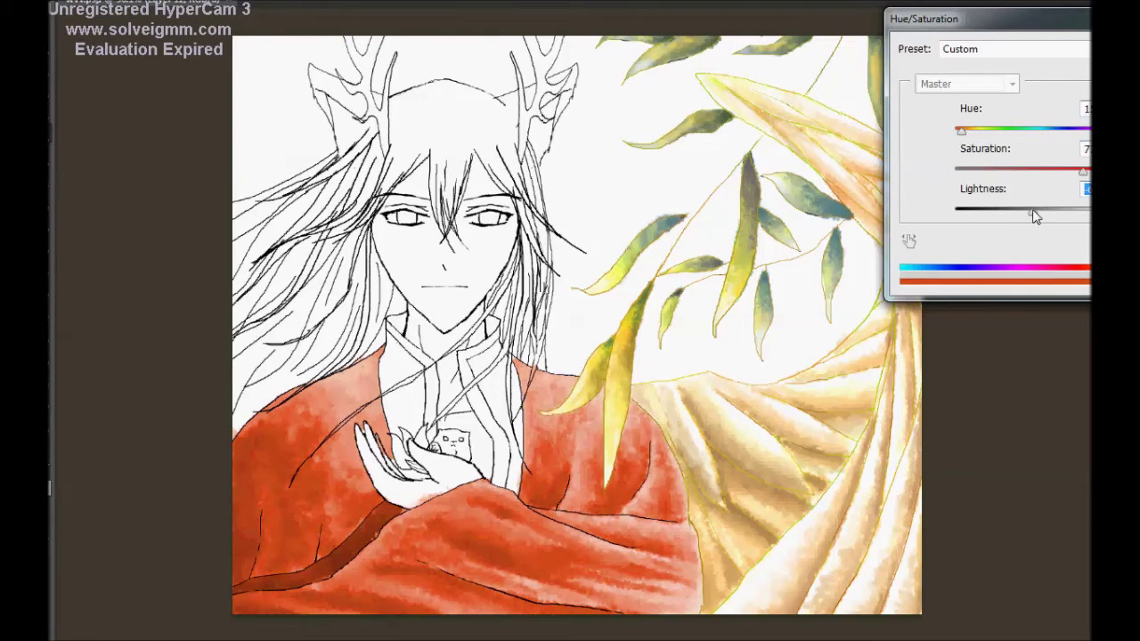
{"action": "left_click_drag", "start_coordinate": [1083, 170], "coordinate": [1063, 170]}
{"action": "left_click_drag", "start_coordinate": [961, 130], "coordinate": [967, 130]}
{"action": "left_click_drag", "start_coordinate": [1033, 212], "coordinate": [1043, 217]}
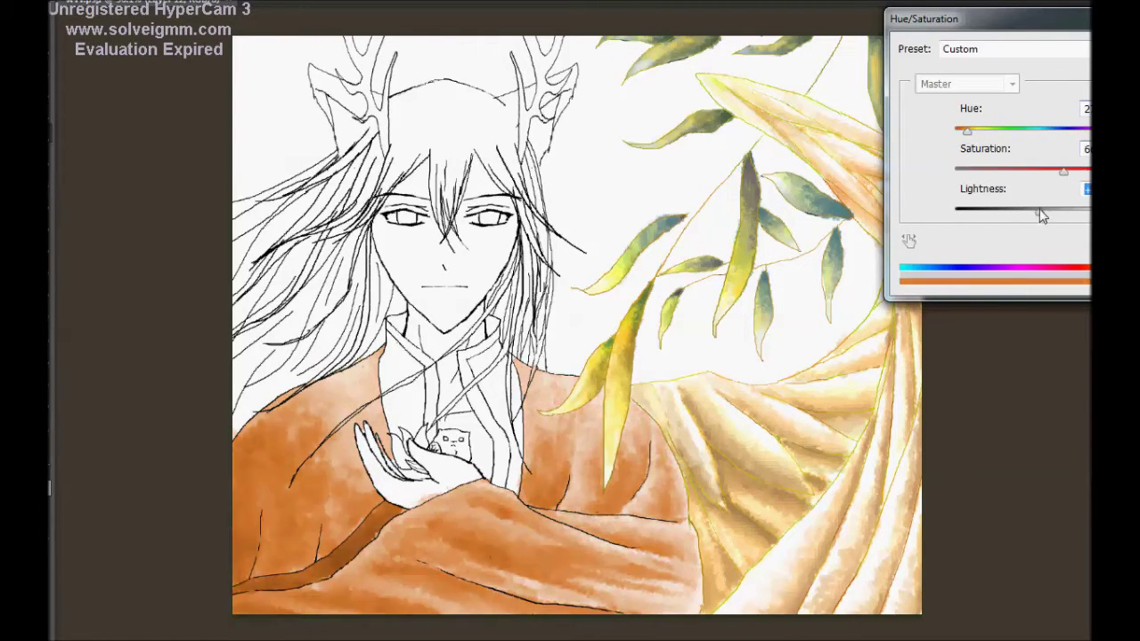
{"action": "left_click", "coordinate": [1096, 239]}
Step: Settle on a richer, slightly yellower orange robe and apply the Hue/Saturation change
{"action": "left_click_drag", "start_coordinate": [1043, 170], "coordinate": [1026, 170]}
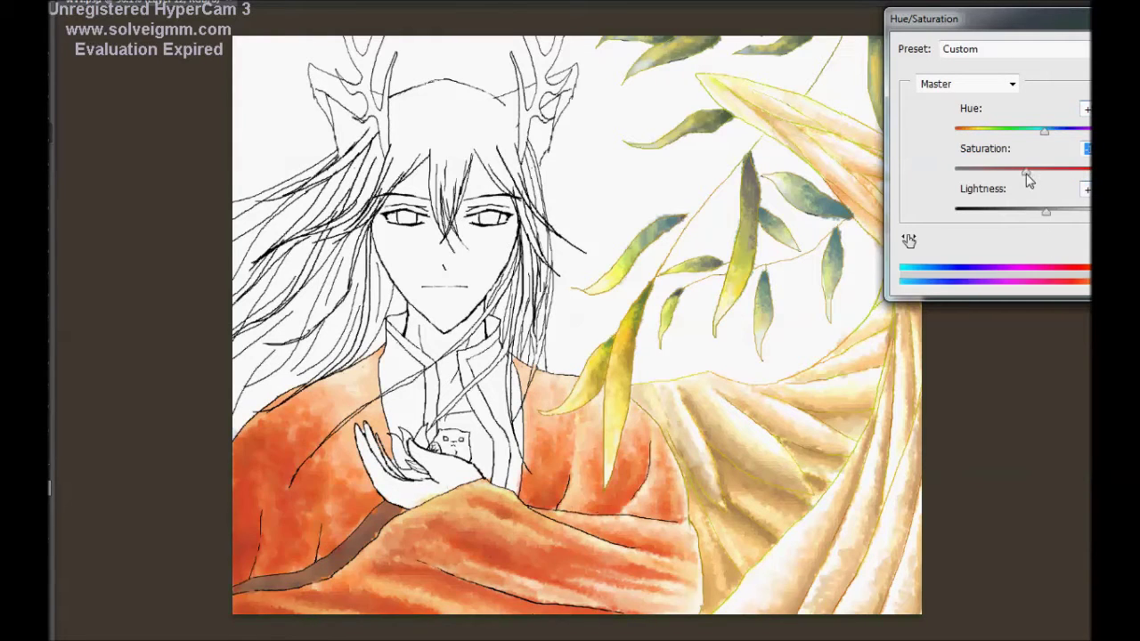
{"action": "mouse_move", "coordinate": [1045, 214]}
{"action": "left_mouse_down"}
{"action": "mouse_move", "coordinate": [998, 212]}
{"action": "mouse_move", "coordinate": [1012, 212]}
{"action": "left_mouse_up"}
{"action": "left_click_drag", "start_coordinate": [1045, 132], "coordinate": [1049, 132]}
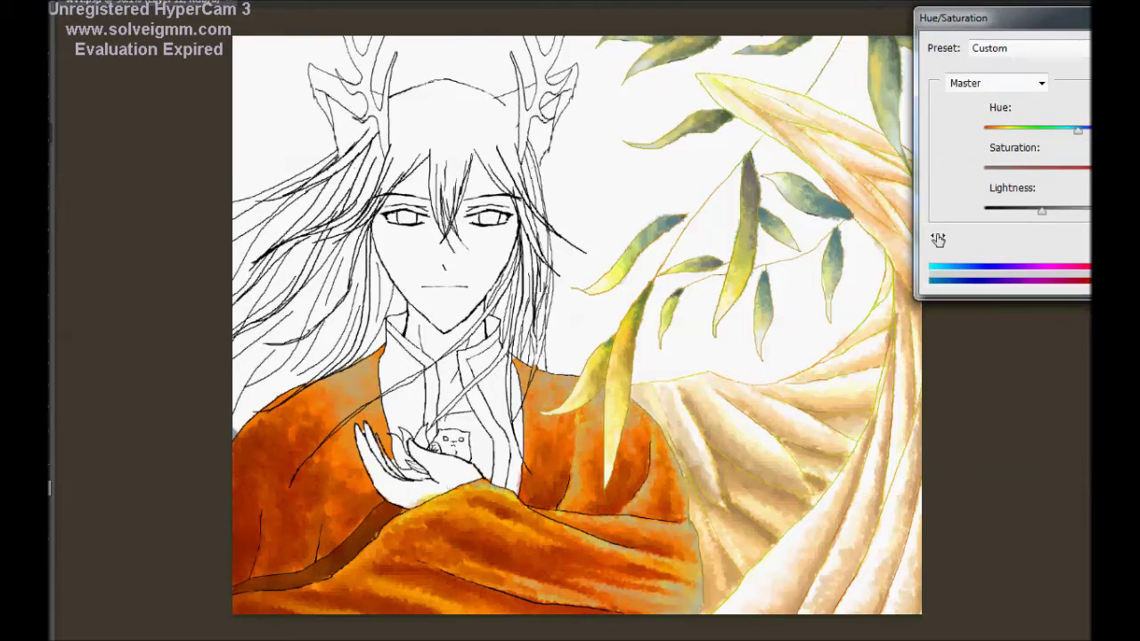
{"action": "left_click_drag", "start_coordinate": [1040, 212], "coordinate": [1030, 212]}
{"action": "key", "text": "Return"}
Step: Warm the robe's midtones toward red with Color Balance Cyan-Red +39
{"action": "key", "text": "ctrl+b"}
{"action": "left_click_drag", "start_coordinate": [1023, 153], "coordinate": [1030, 158]}
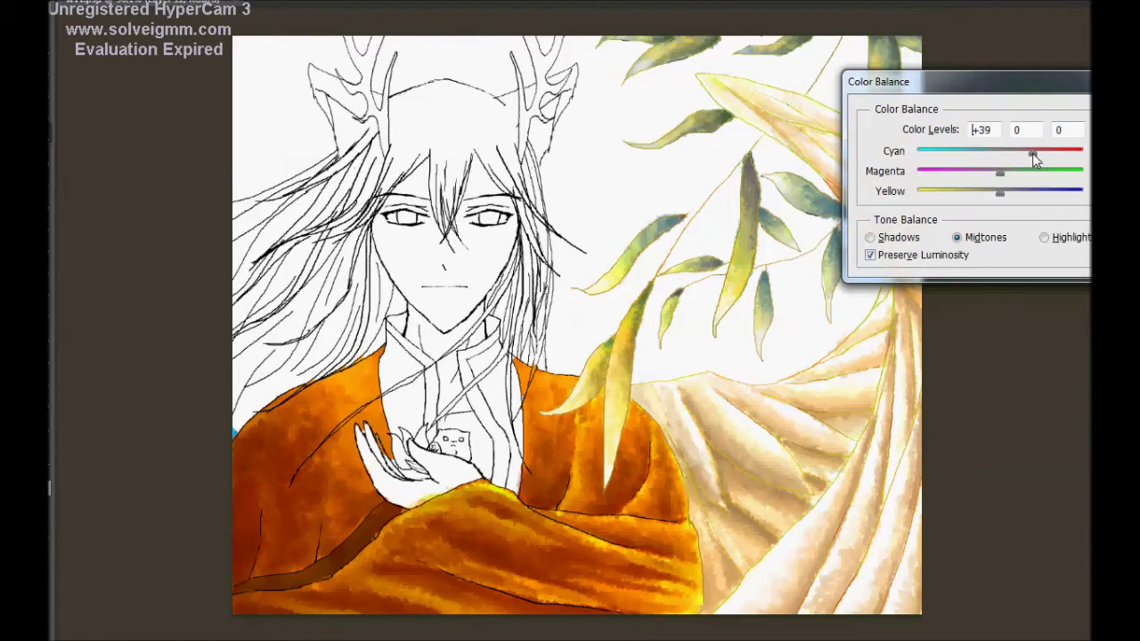
{"action": "key", "text": "Return"}
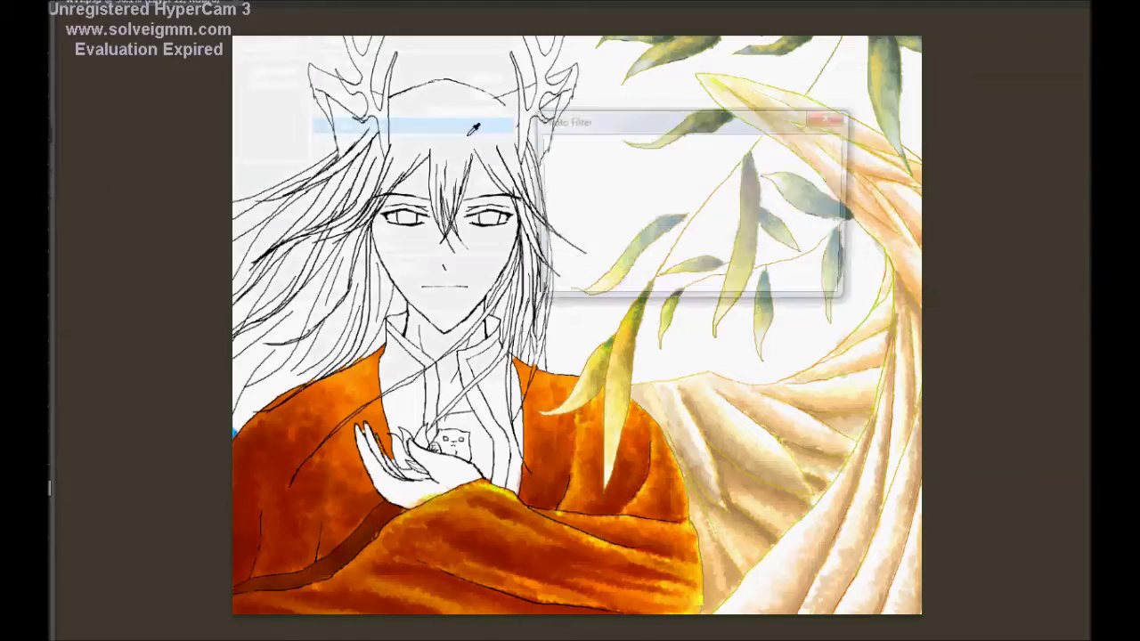
Step: Open the Channel Mixer and dismiss it unchanged, then zoom in on the robe
{"action": "left_click", "coordinate": [414, 78]}
{"action": "key", "text": "alt+i"}
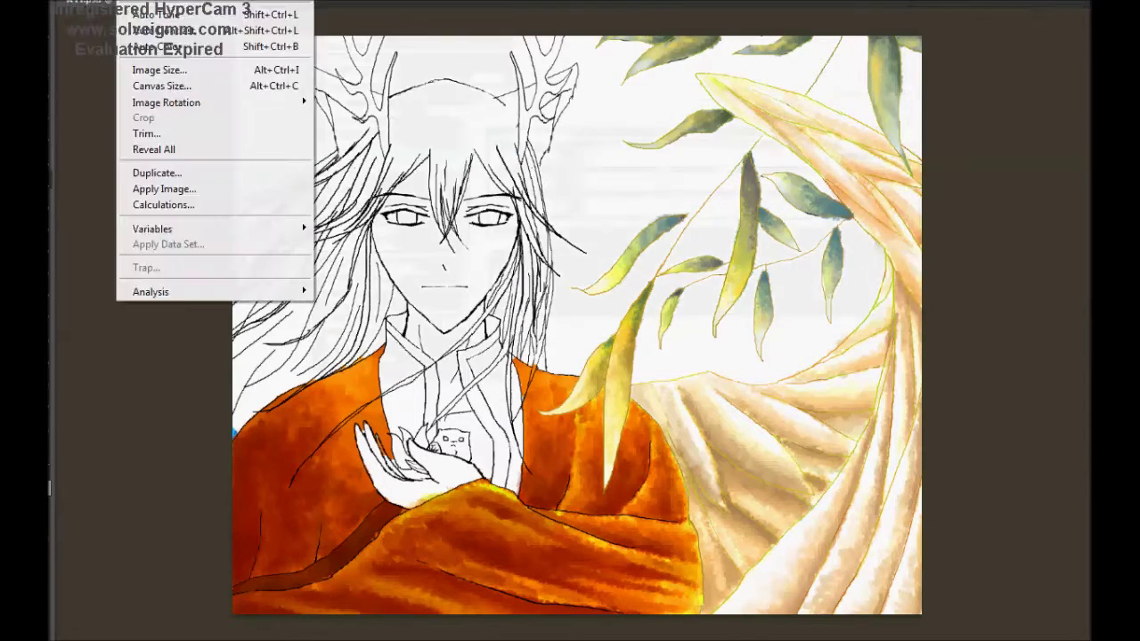
{"action": "key", "text": "a"}
{"action": "key", "text": "x"}
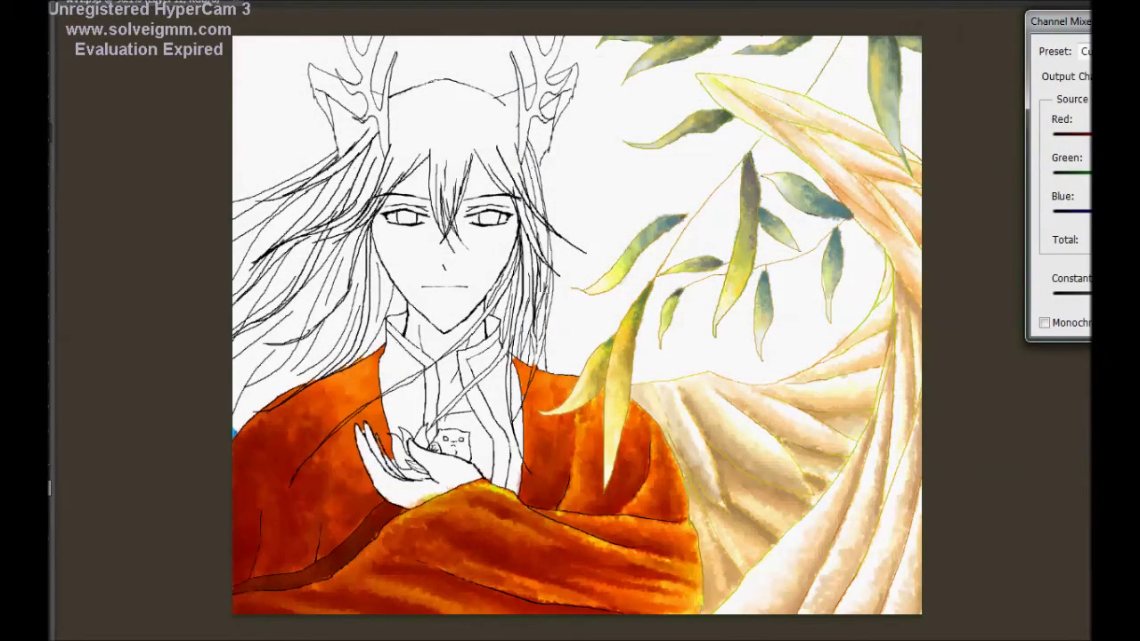
{"action": "key", "text": "Return"}
{"action": "key", "text": "ctrl+b"}
{"action": "key", "text": "Return"}
{"action": "scroll", "coordinate": [648, 372], "scroll_direction": "up", "scroll_amount": 2}
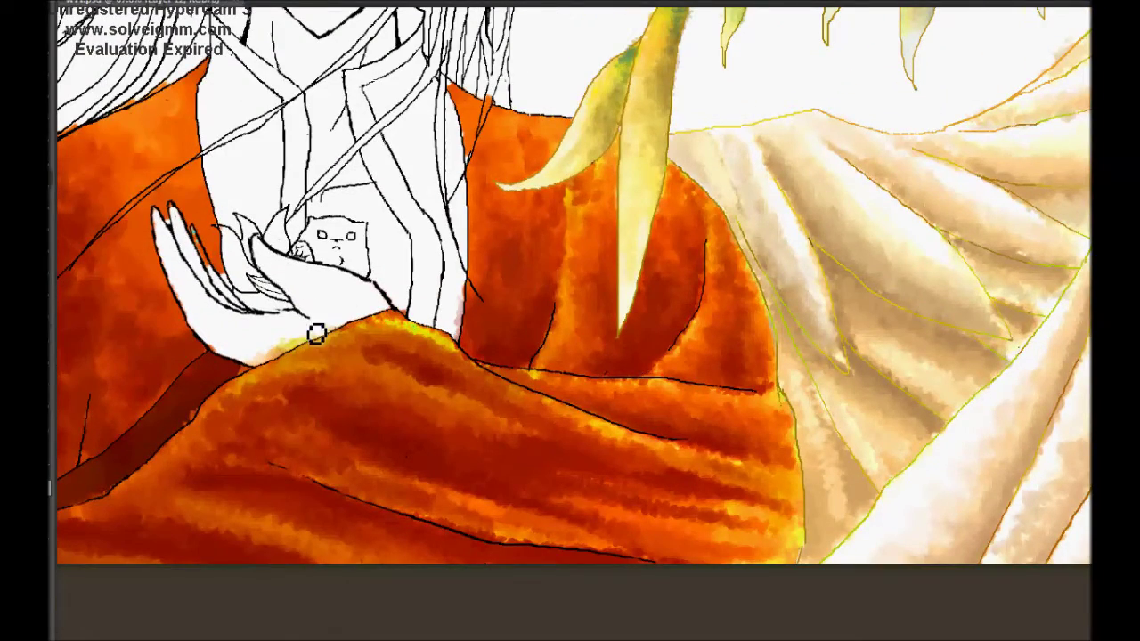
Step: Touch up the robe edge near the hand, then try and undo a grey-green canvas background
{"action": "left_click_drag", "start_coordinate": [273, 365], "coordinate": [494, 372]}
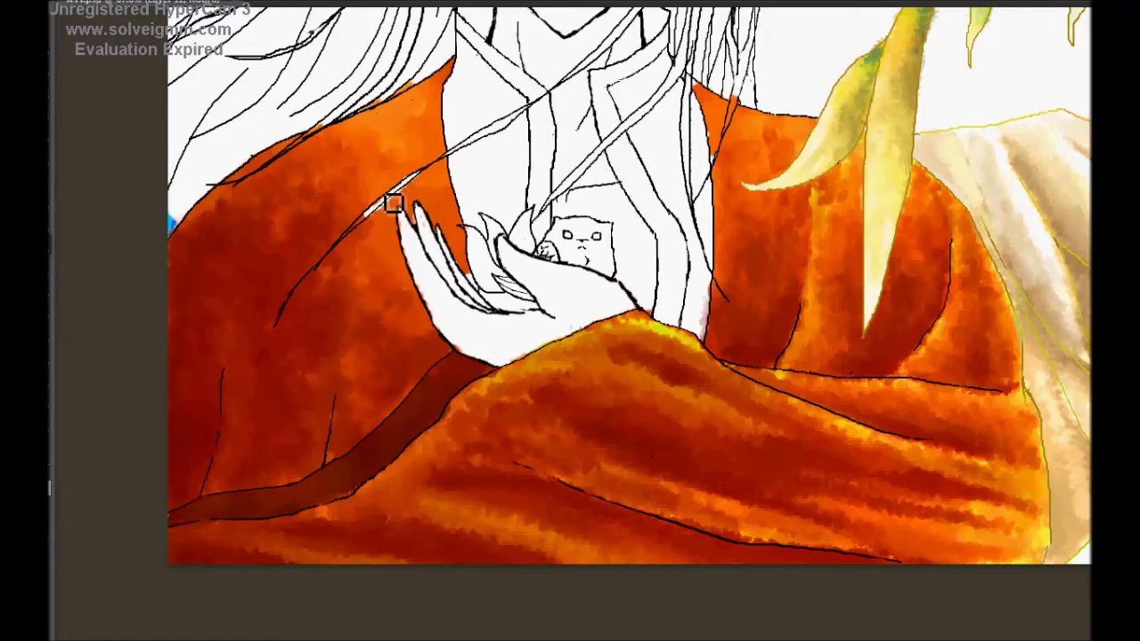
{"action": "left_click_drag", "start_coordinate": [393, 203], "coordinate": [388, 196]}
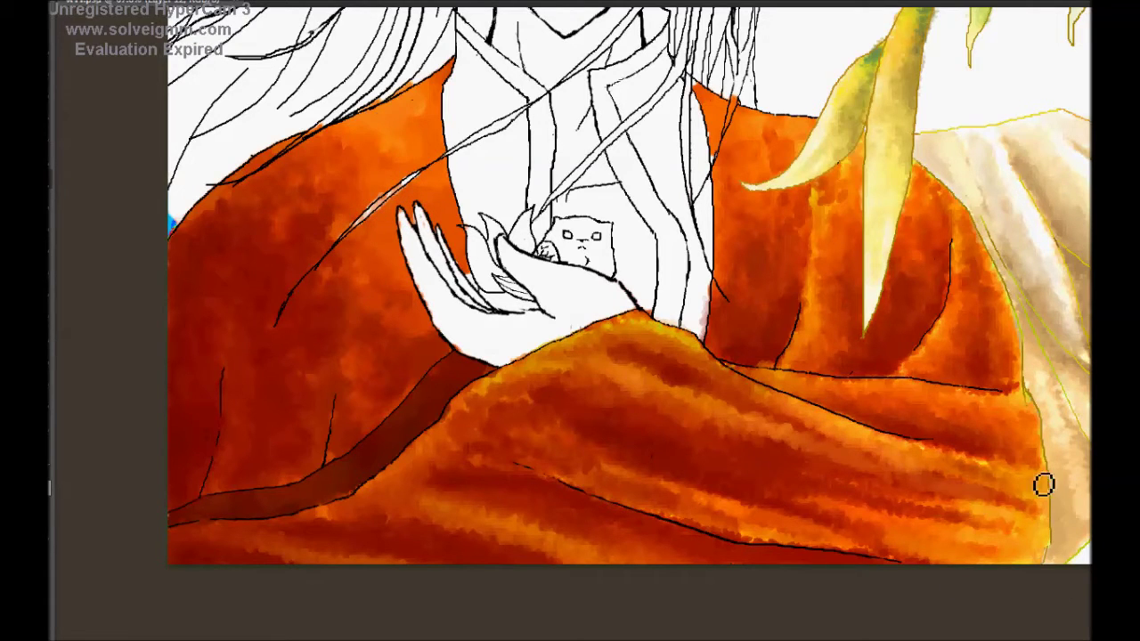
{"action": "scroll", "coordinate": [862, 459], "scroll_direction": "down", "scroll_amount": 1}
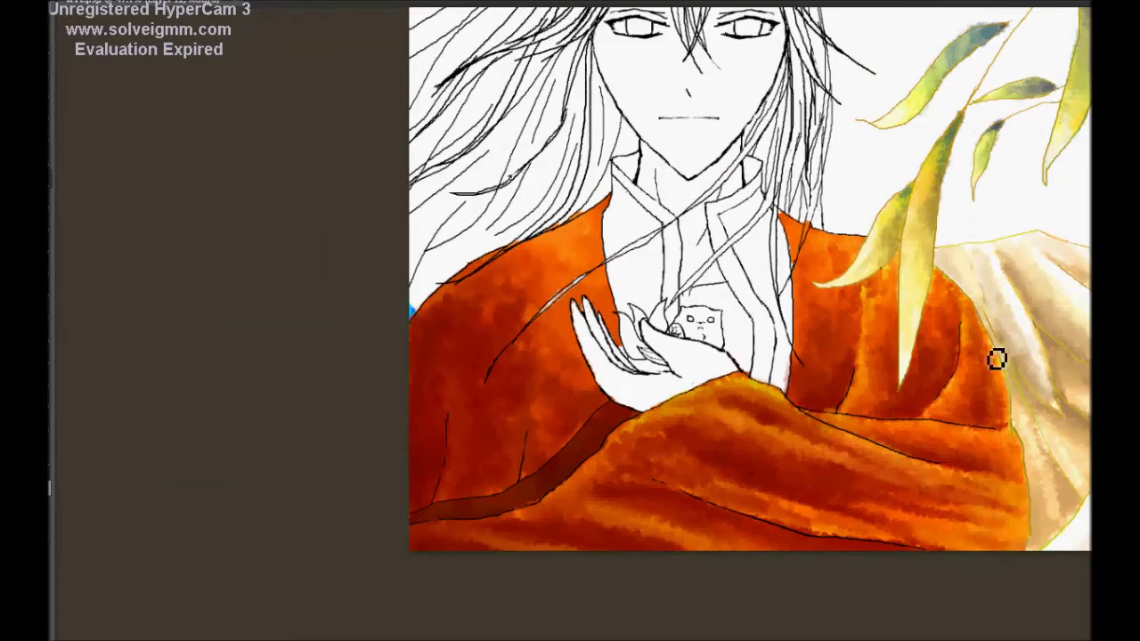
{"action": "key", "text": "ctrl+0"}
{"action": "right_click", "coordinate": [991, 229]}
{"action": "left_click", "coordinate": [1030, 333]}
{"action": "key", "text": "ctrl+z"}
Step: Raise the robe's exposure for a richer orange-red
{"action": "left_click", "coordinate": [94, 1]}
{"action": "left_click", "coordinate": [356, 2]}
{"action": "left_click_drag", "start_coordinate": [1071, 174], "coordinate": [1068, 169]}
{"action": "key", "text": "Return"}
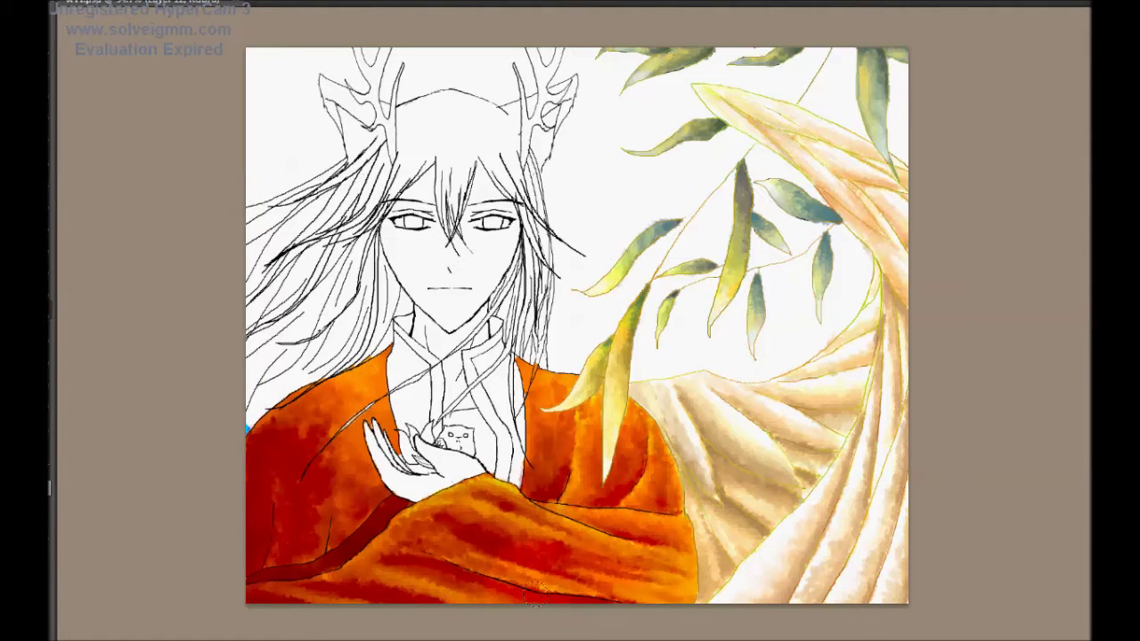
{"action": "scroll", "coordinate": [572, 413], "scroll_direction": "up", "scroll_amount": 1}
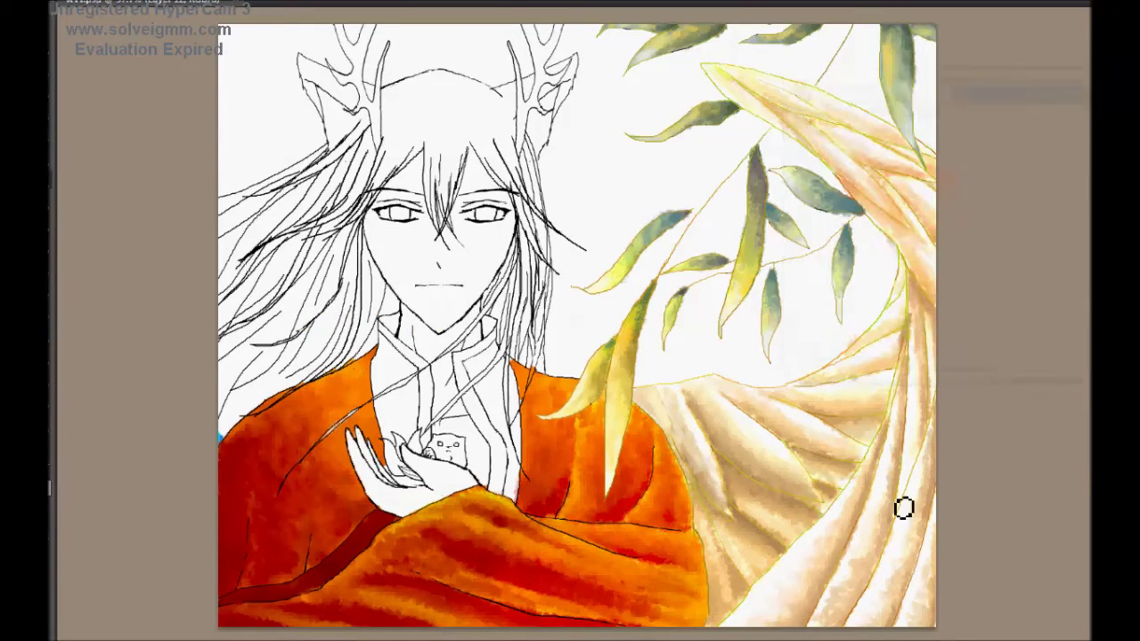
Step: Paint a redder patch, lighter orange strokes and darker strokes on the lower robe folds
{"action": "left_click_drag", "start_coordinate": [686, 504], "coordinate": [606, 537]}
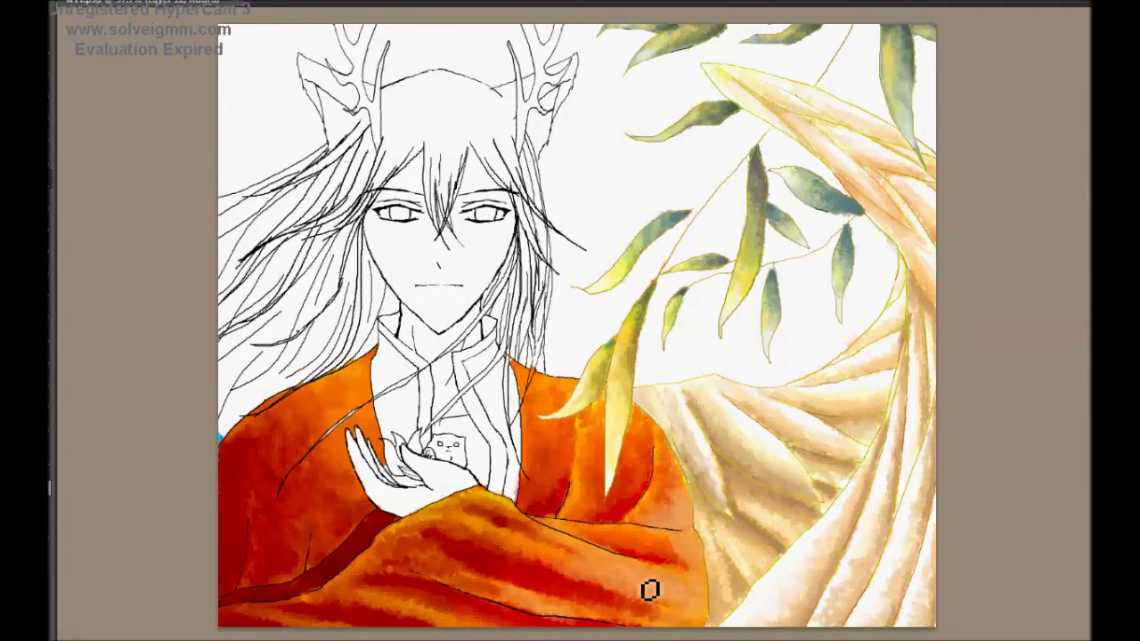
{"action": "mouse_move", "coordinate": [382, 611]}
{"action": "left_mouse_down"}
{"action": "mouse_move", "coordinate": [585, 615]}
{"action": "mouse_move", "coordinate": [425, 546]}
{"action": "left_mouse_up"}
{"action": "mouse_move", "coordinate": [671, 630]}
{"action": "left_mouse_down"}
{"action": "mouse_move", "coordinate": [483, 555]}
{"action": "mouse_move", "coordinate": [575, 602]}
{"action": "left_mouse_up"}
{"action": "scroll", "coordinate": [575, 603], "scroll_direction": "down", "scroll_amount": 1}
{"action": "key", "text": "ctrl+u"}
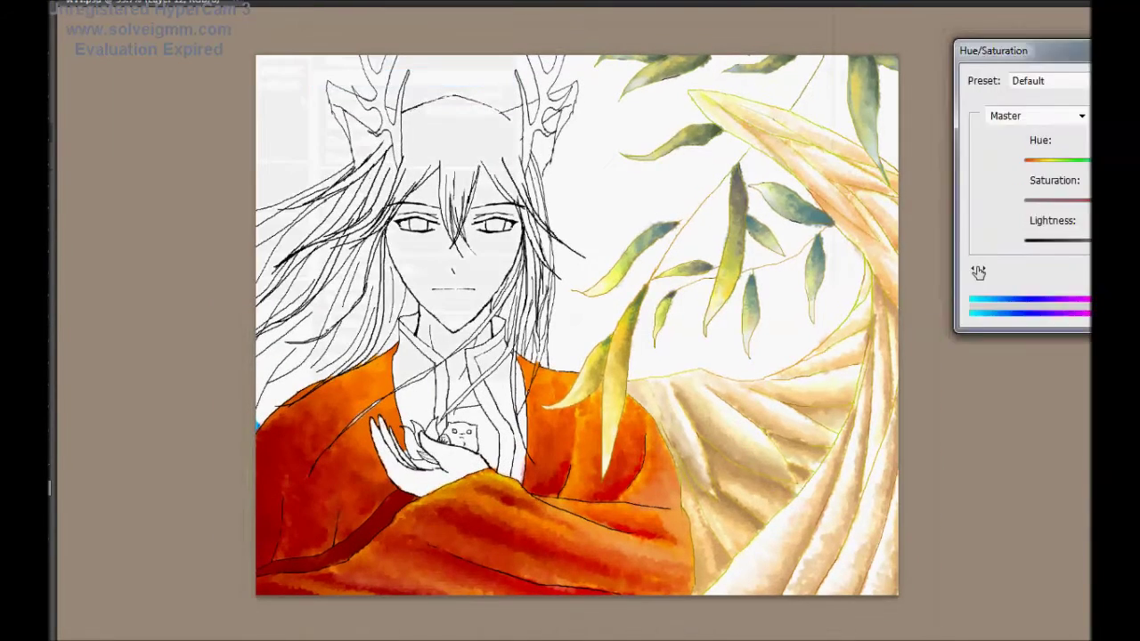
Step: Apply the Hue/Saturation change and paint red streaks across the lower robe and fold near the hand
{"action": "key", "text": "Return"}
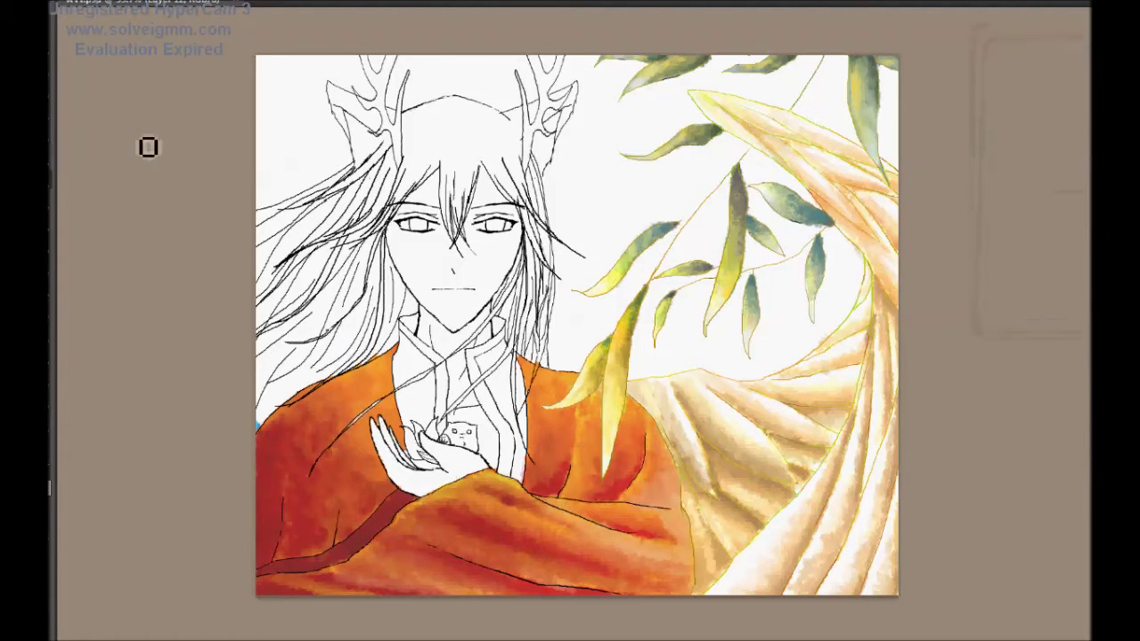
{"action": "left_click_drag", "start_coordinate": [641, 534], "coordinate": [571, 427]}
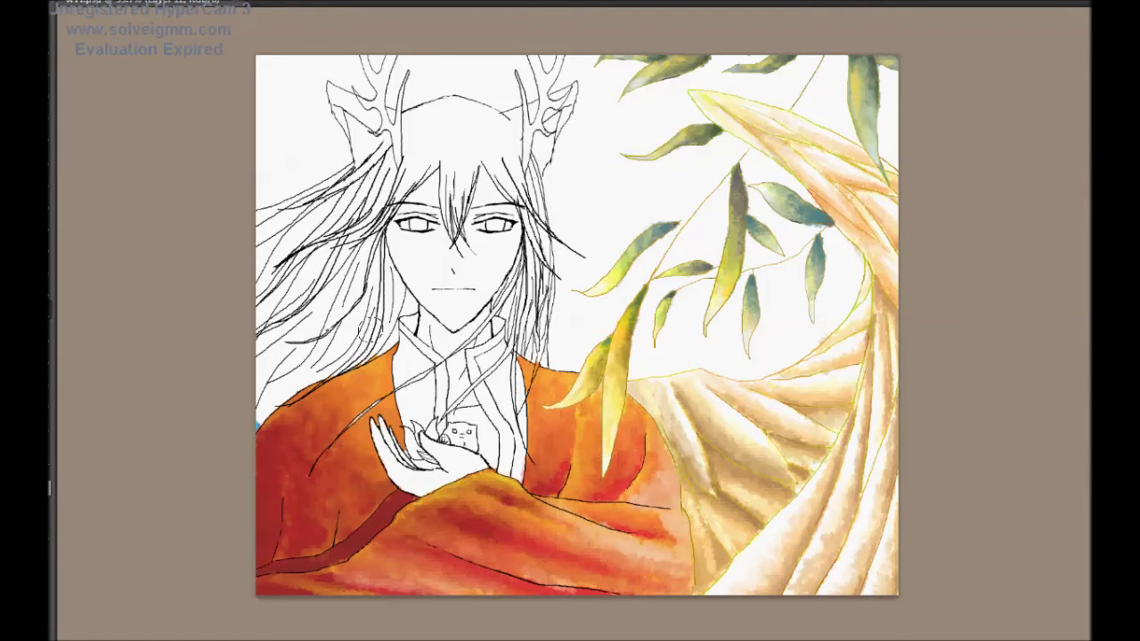
{"action": "scroll", "coordinate": [703, 574], "scroll_direction": "up", "scroll_amount": 1}
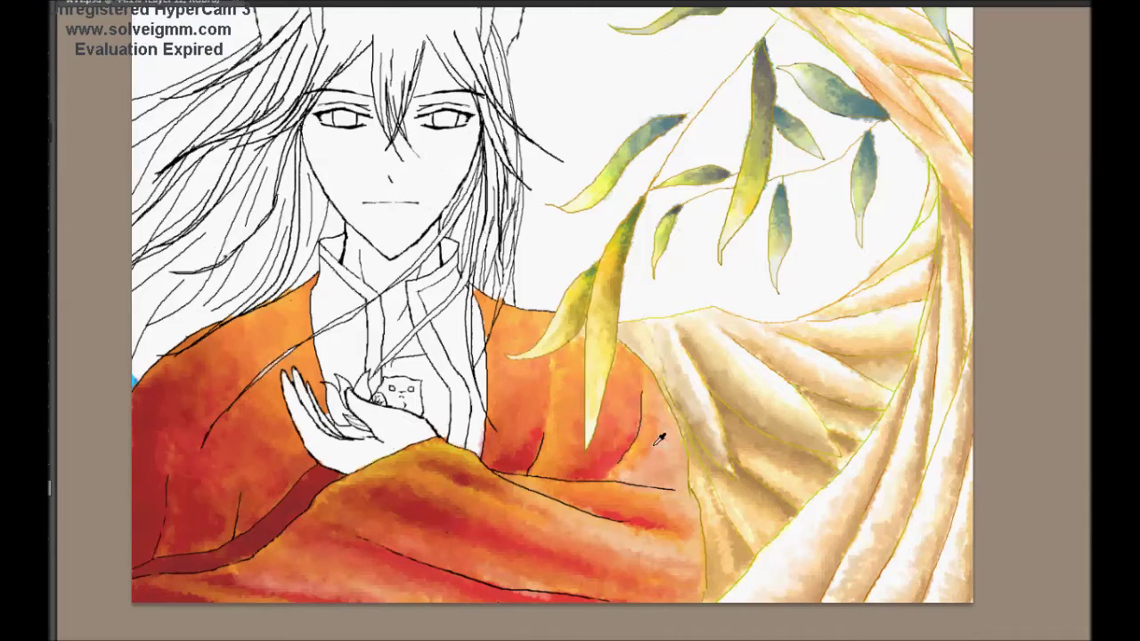
{"action": "mouse_move", "coordinate": [566, 567]}
{"action": "left_mouse_down"}
{"action": "mouse_move", "coordinate": [425, 468]}
{"action": "mouse_move", "coordinate": [707, 593]}
{"action": "mouse_move", "coordinate": [448, 565]}
{"action": "left_mouse_up"}
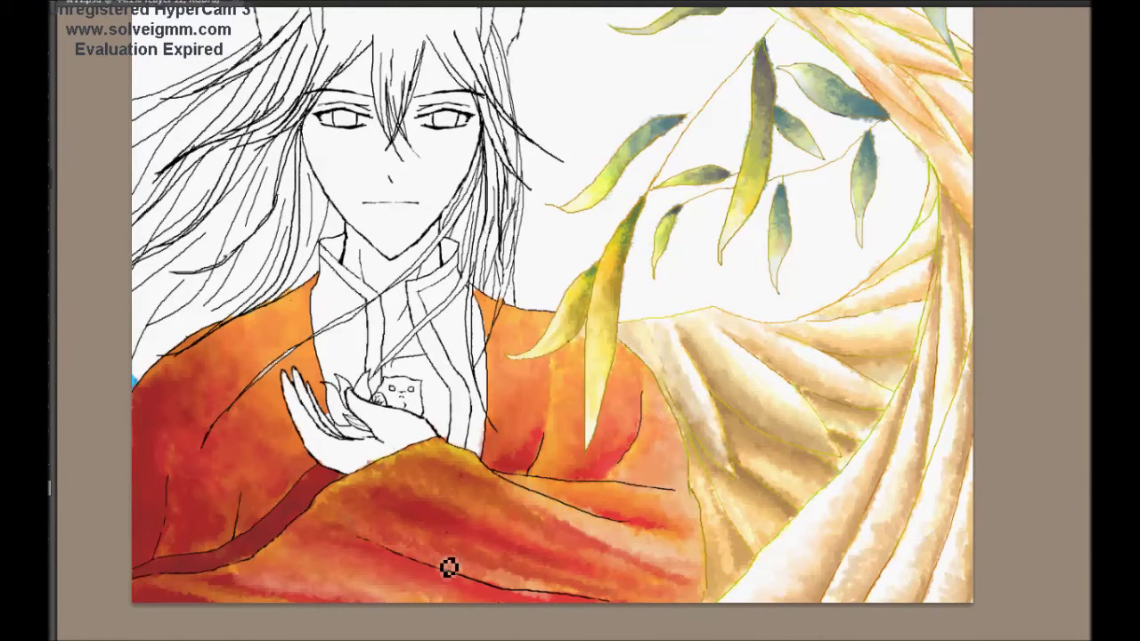
{"action": "left_click_drag", "start_coordinate": [397, 501], "coordinate": [458, 473]}
{"action": "scroll", "coordinate": [719, 623], "scroll_direction": "down", "scroll_amount": 2}
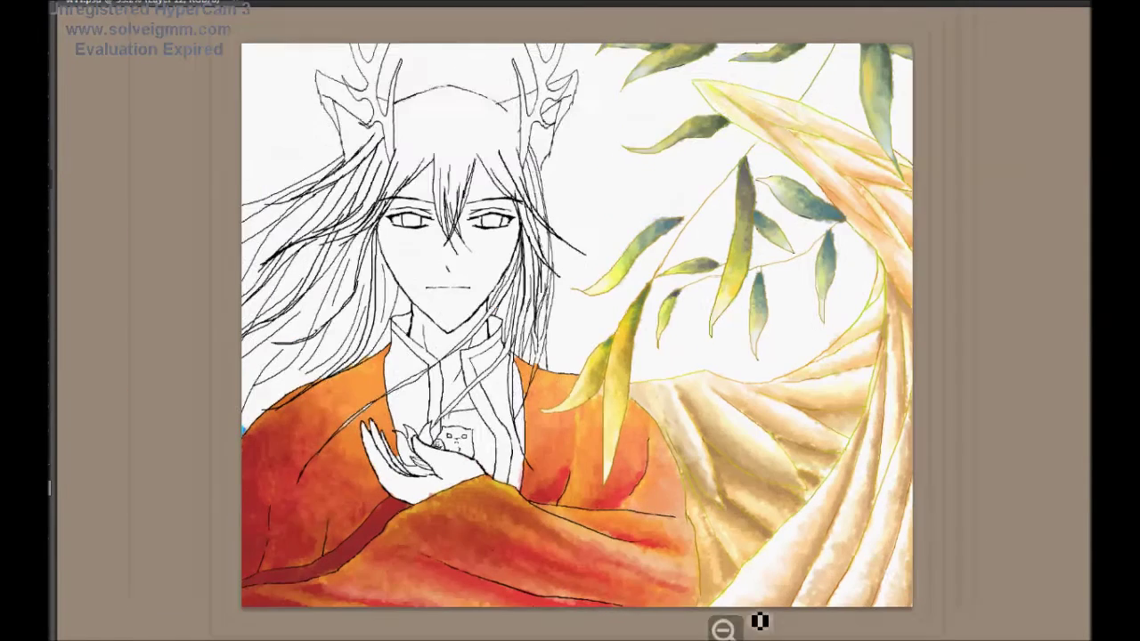
Step: Open the Exposure adjustment and dismiss it without changes
{"action": "left_click", "coordinate": [134, 4]}
{"action": "left_click", "coordinate": [374, 80]}
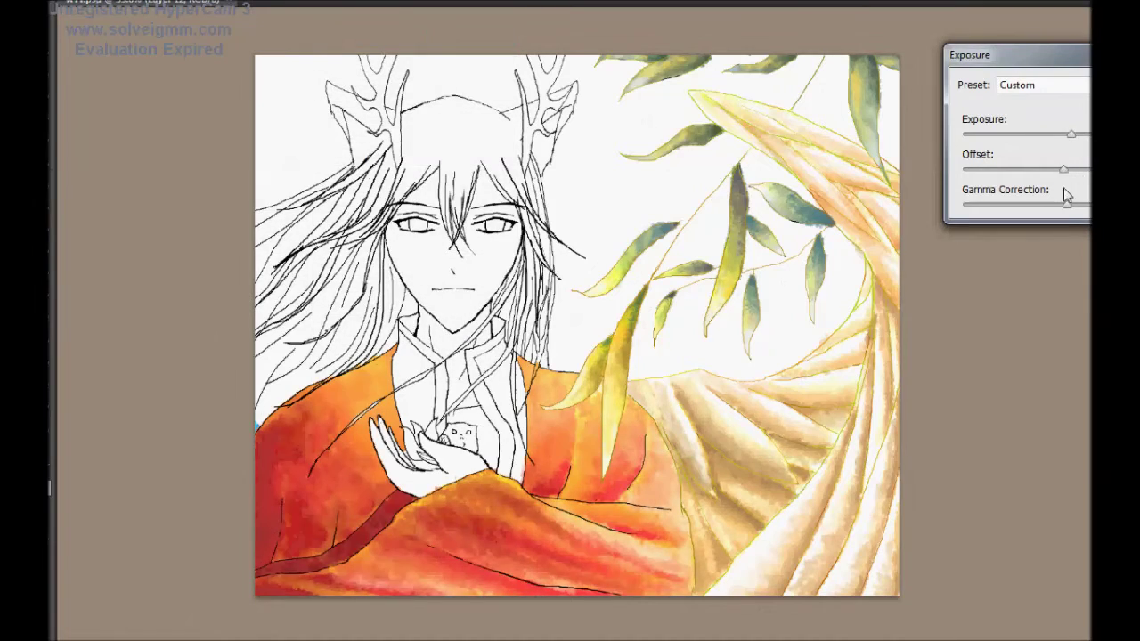
{"action": "key", "text": "Return"}
{"action": "scroll", "coordinate": [609, 492], "scroll_direction": "up", "scroll_amount": 1}
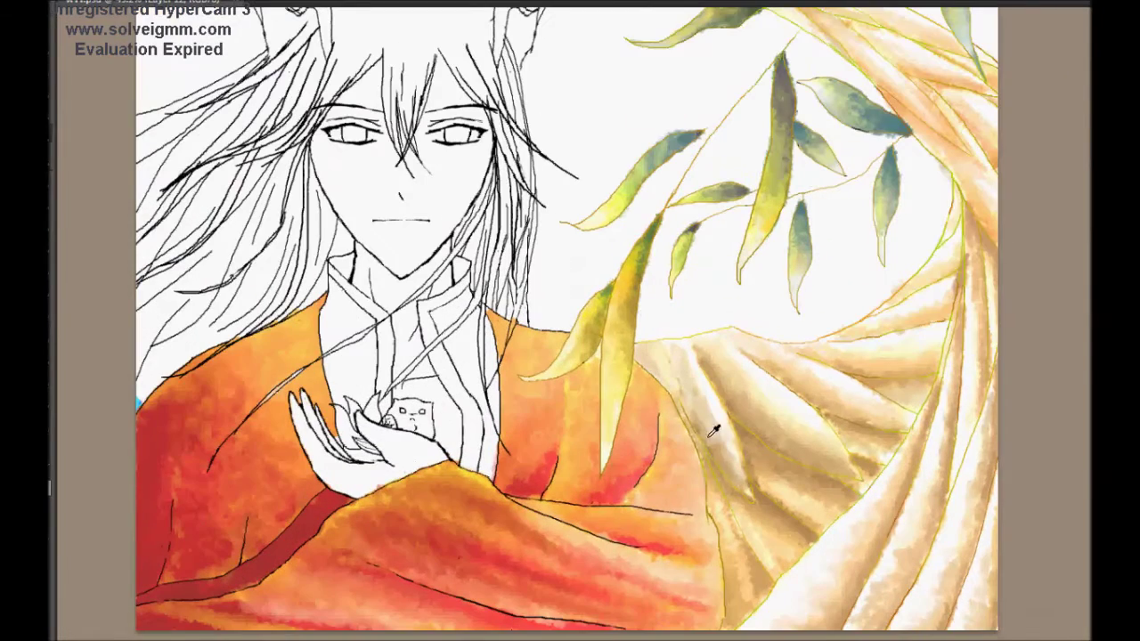
Step: Shift the robe colours toward red and yellow with Color Balance
{"action": "scroll", "coordinate": [636, 437], "scroll_direction": "down", "scroll_amount": 1}
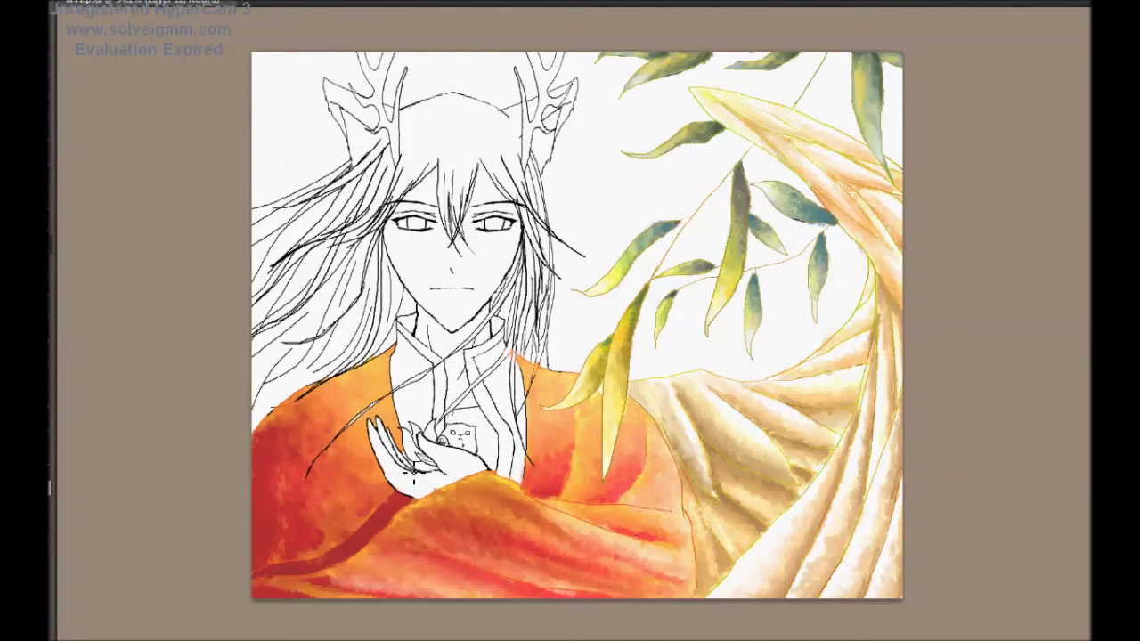
{"action": "key", "text": "ctrl+b"}
{"action": "mouse_move", "coordinate": [952, 153]}
{"action": "left_mouse_down"}
{"action": "mouse_move", "coordinate": [1004, 156]}
{"action": "mouse_move", "coordinate": [991, 152]}
{"action": "left_mouse_up"}
{"action": "left_click_drag", "start_coordinate": [1014, 190], "coordinate": [1023, 194]}
{"action": "key", "text": "Return"}
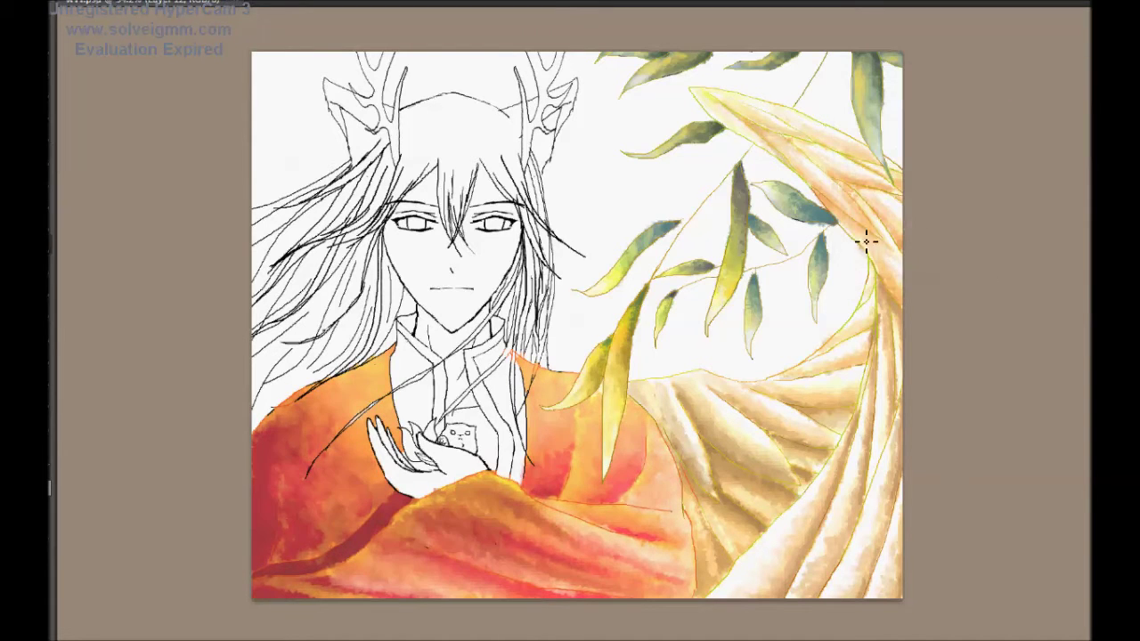
Step: Paint darker red streaks across the lower robe folds, blending the red near the leaf tip
{"action": "scroll", "coordinate": [244, 555], "scroll_direction": "up", "scroll_amount": 1}
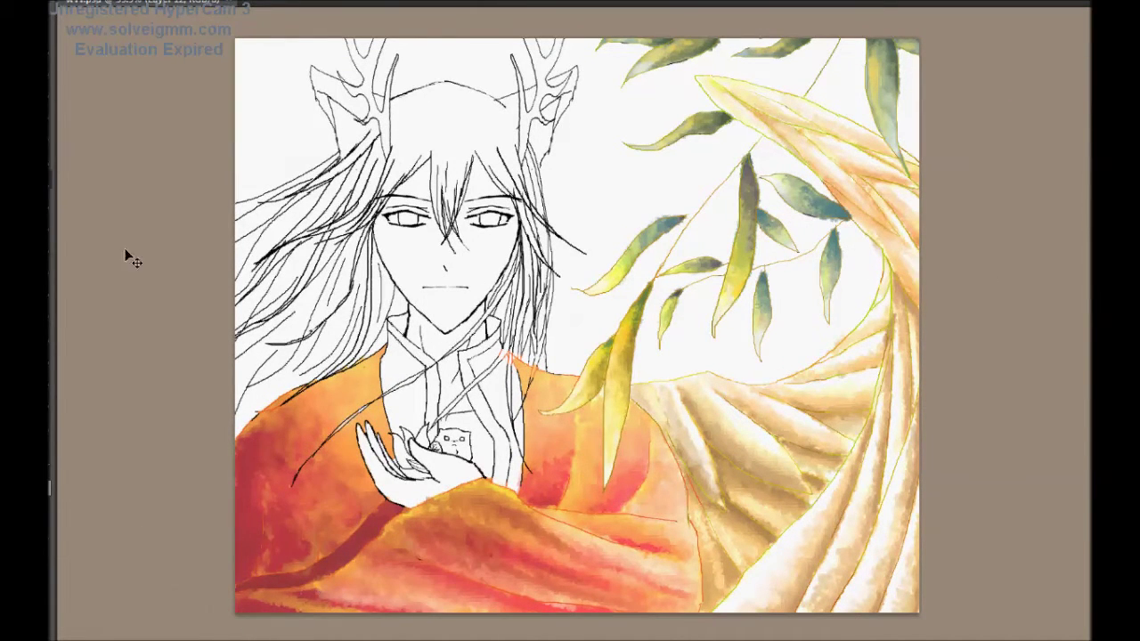
{"action": "left_click_drag", "start_coordinate": [248, 588], "coordinate": [352, 594]}
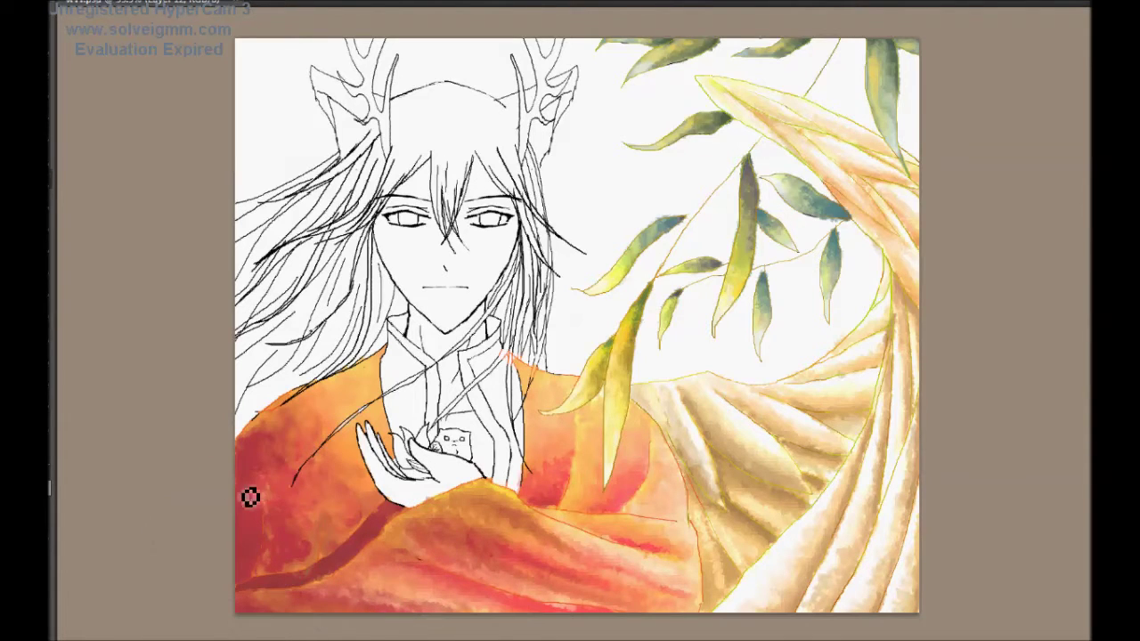
{"action": "mouse_move", "coordinate": [294, 530]}
{"action": "left_mouse_down"}
{"action": "mouse_move", "coordinate": [320, 611]}
{"action": "mouse_move", "coordinate": [299, 534]}
{"action": "left_mouse_up"}
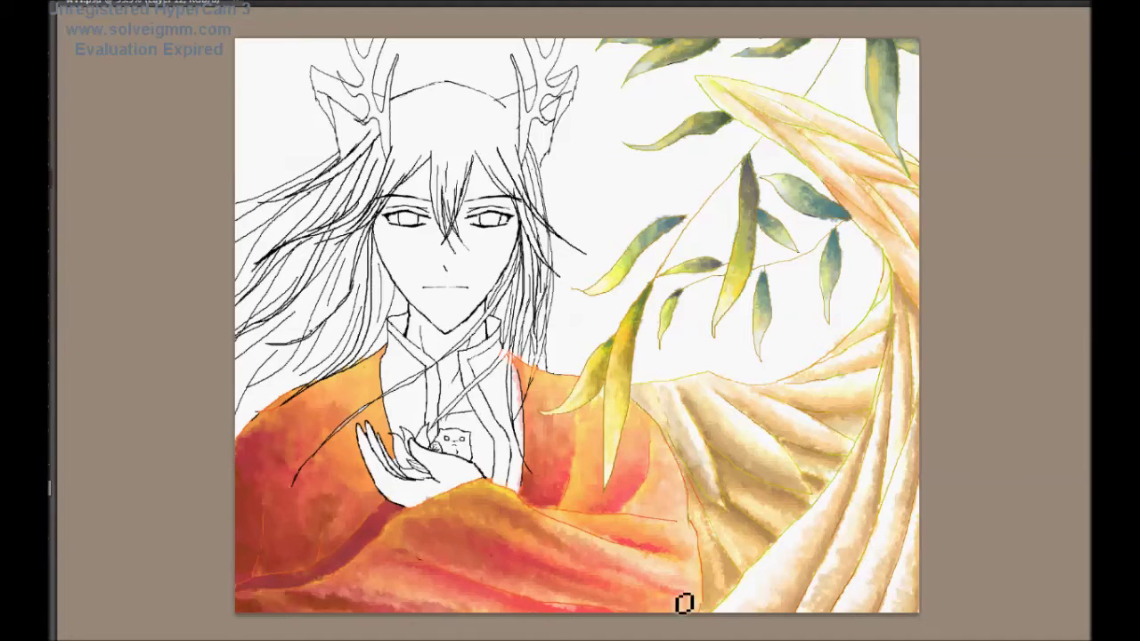
{"action": "scroll", "coordinate": [438, 541], "scroll_direction": "down", "scroll_amount": 1}
{"action": "scroll", "coordinate": [472, 531], "scroll_direction": "up", "scroll_amount": 1}
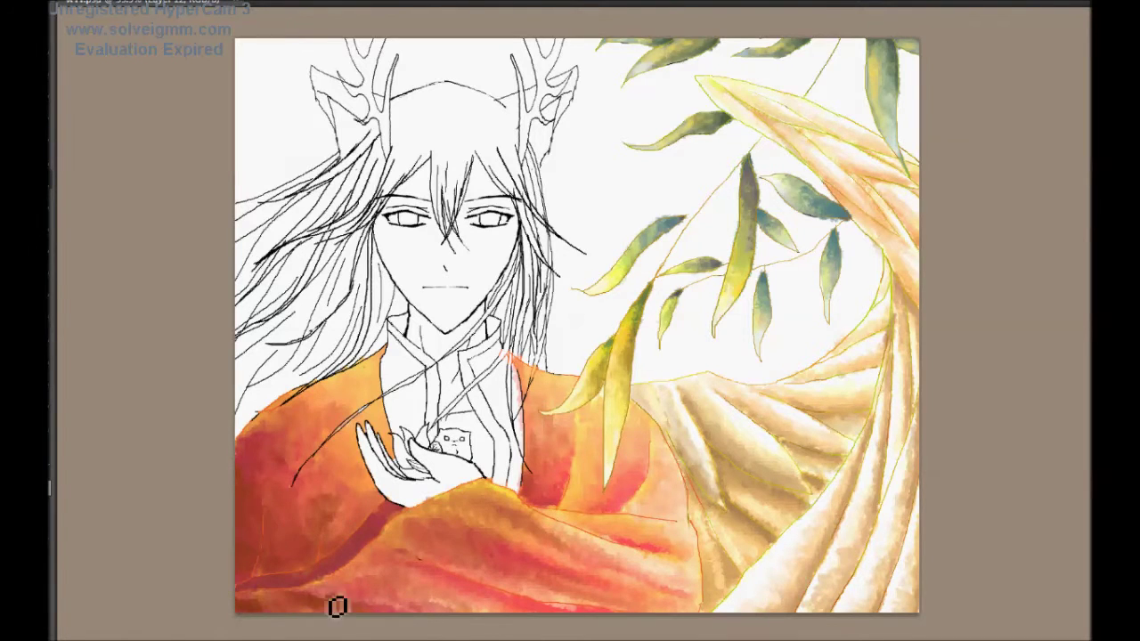
{"action": "key", "text": "Return"}
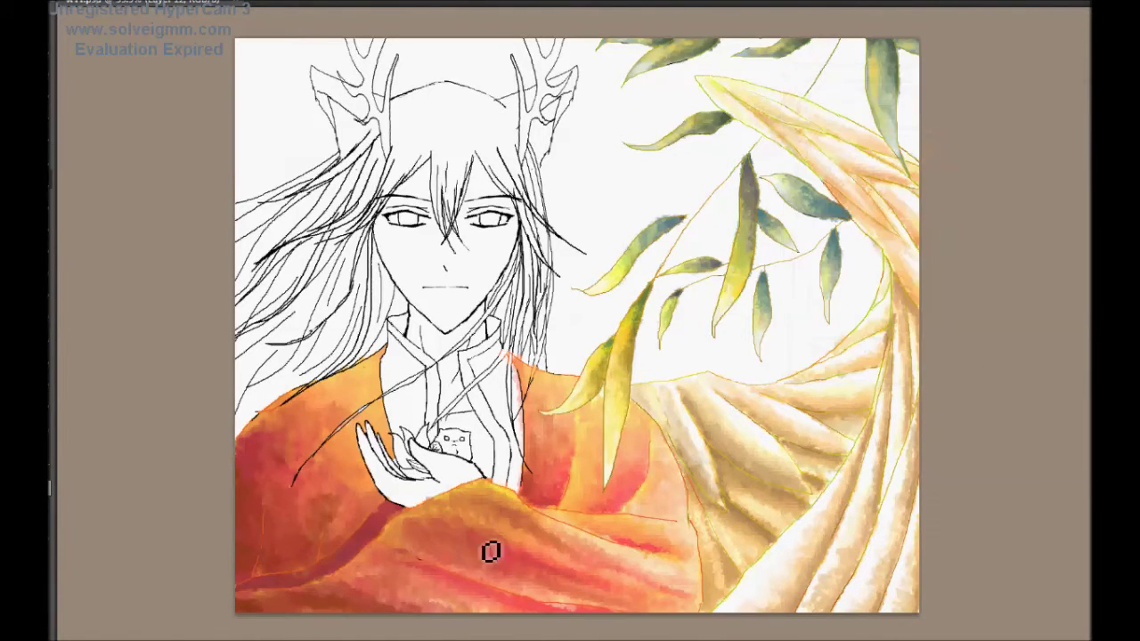
{"action": "left_click_drag", "start_coordinate": [552, 557], "coordinate": [678, 521]}
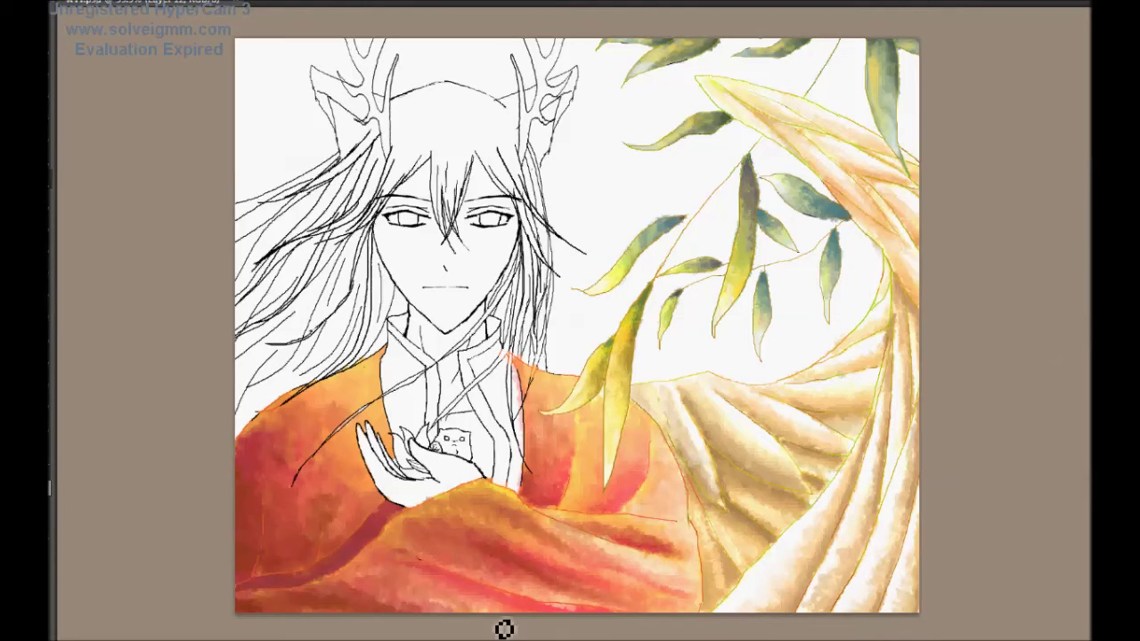
{"action": "mouse_move", "coordinate": [633, 598]}
{"action": "left_mouse_down"}
{"action": "mouse_move", "coordinate": [448, 516]}
{"action": "mouse_move", "coordinate": [646, 611]}
{"action": "left_mouse_up"}
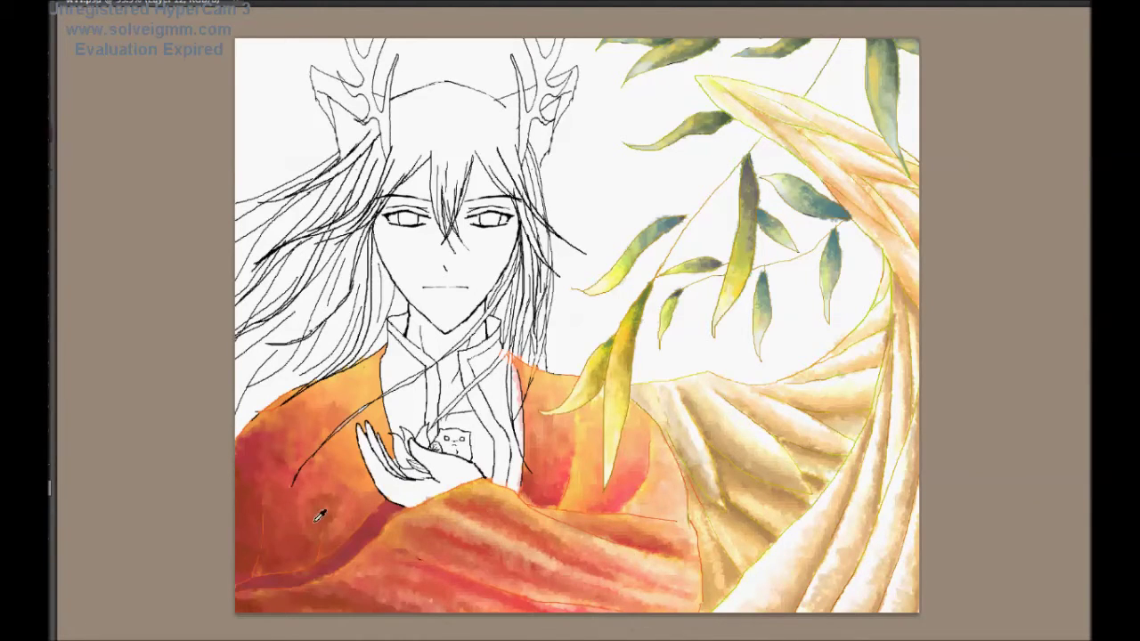
{"action": "mouse_move", "coordinate": [577, 507]}
{"action": "left_mouse_down"}
{"action": "mouse_move", "coordinate": [669, 489]}
{"action": "mouse_move", "coordinate": [637, 522]}
{"action": "left_mouse_up"}
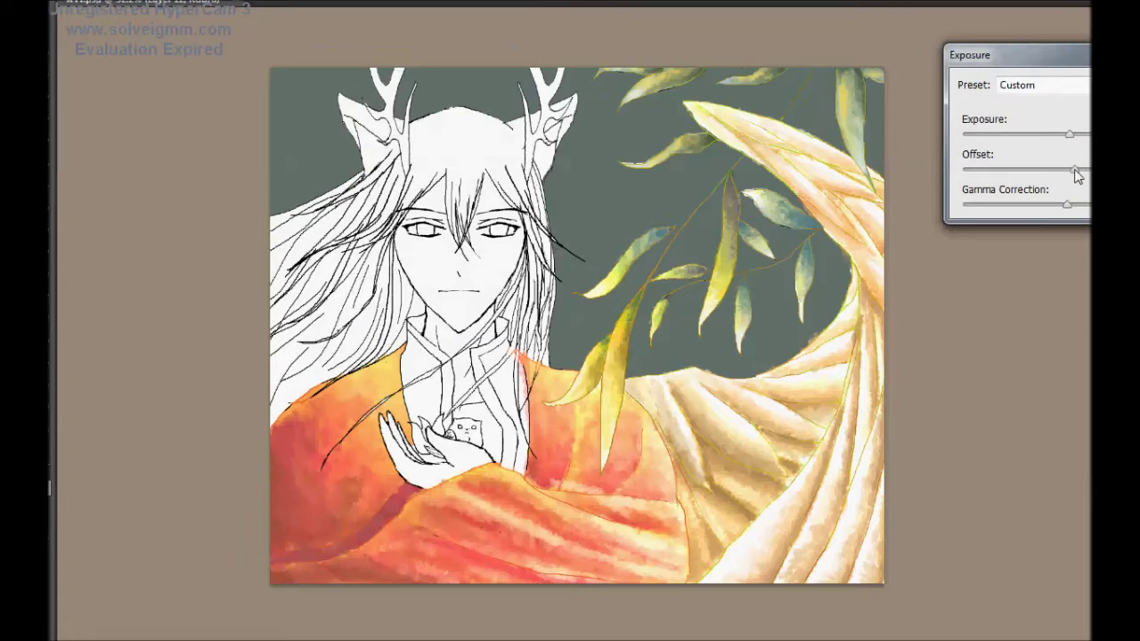
Step: Raise the robe's Exposure gamma to make it more vivid
{"action": "mouse_move", "coordinate": [1066, 204]}
{"action": "left_mouse_down"}
{"action": "mouse_move", "coordinate": [1055, 204]}
{"action": "mouse_move", "coordinate": [1079, 204]}
{"action": "left_mouse_up"}
{"action": "key", "text": "Return"}
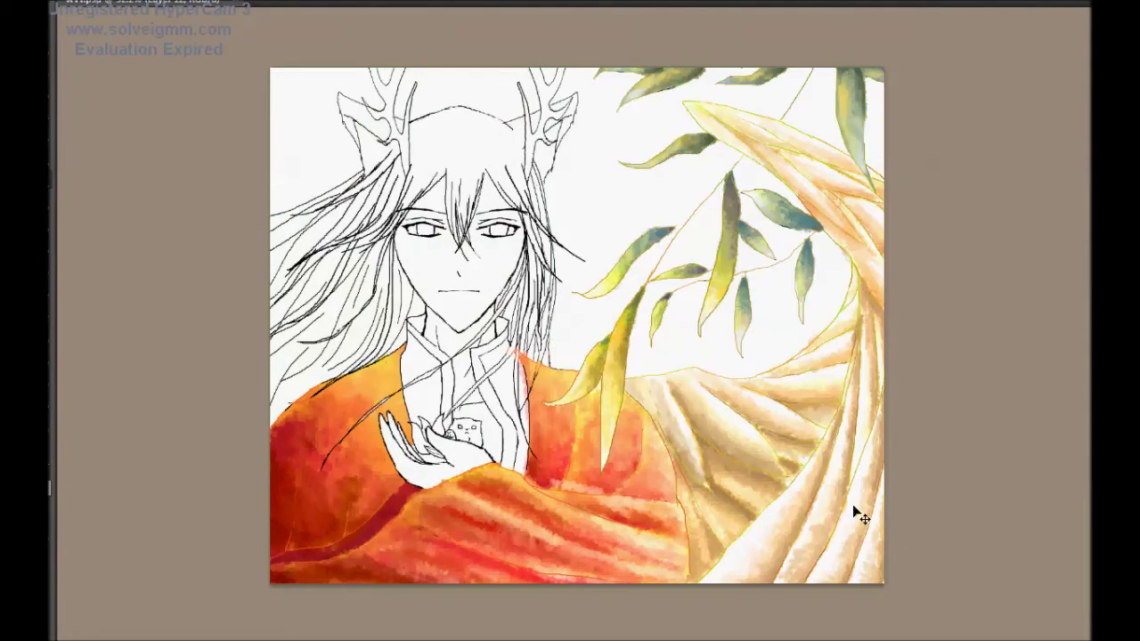
{"action": "key", "text": "ctrl+plus"}
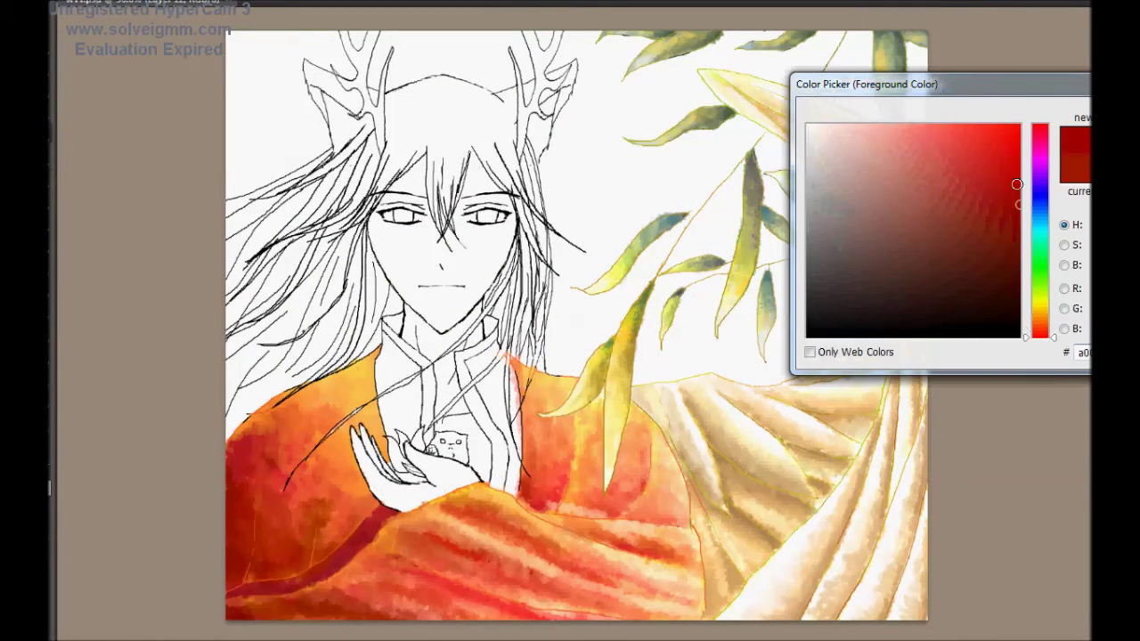
Step: Try new foreground colours in the Color Picker, switching between colour models
{"action": "left_click", "coordinate": [917, 280]}
{"action": "left_click", "coordinate": [1064, 225]}
{"action": "left_click", "coordinate": [1064, 265]}
{"action": "left_click", "coordinate": [1064, 245]}
{"action": "key", "text": "Escape"}
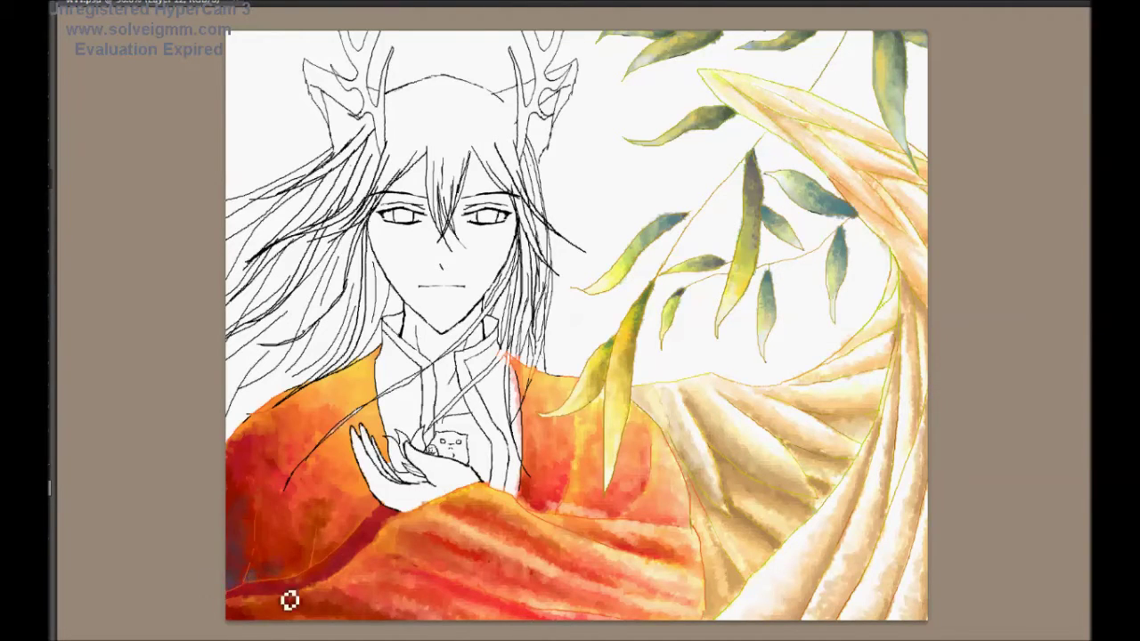
{"action": "key", "text": "Escape"}
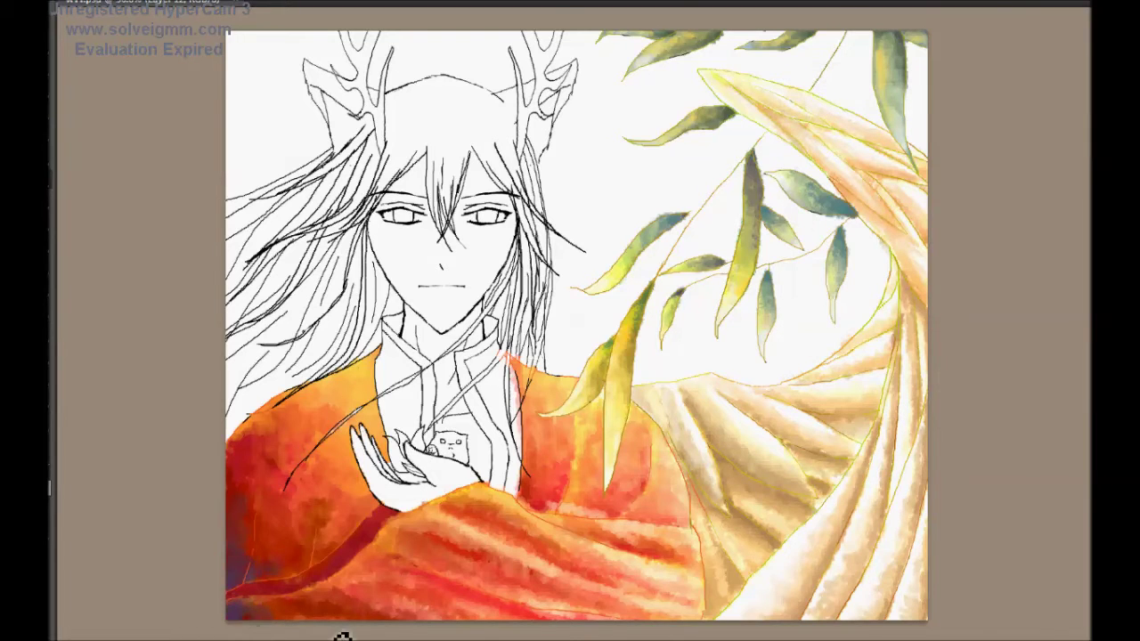
{"action": "key", "text": "ctrl+plus"}
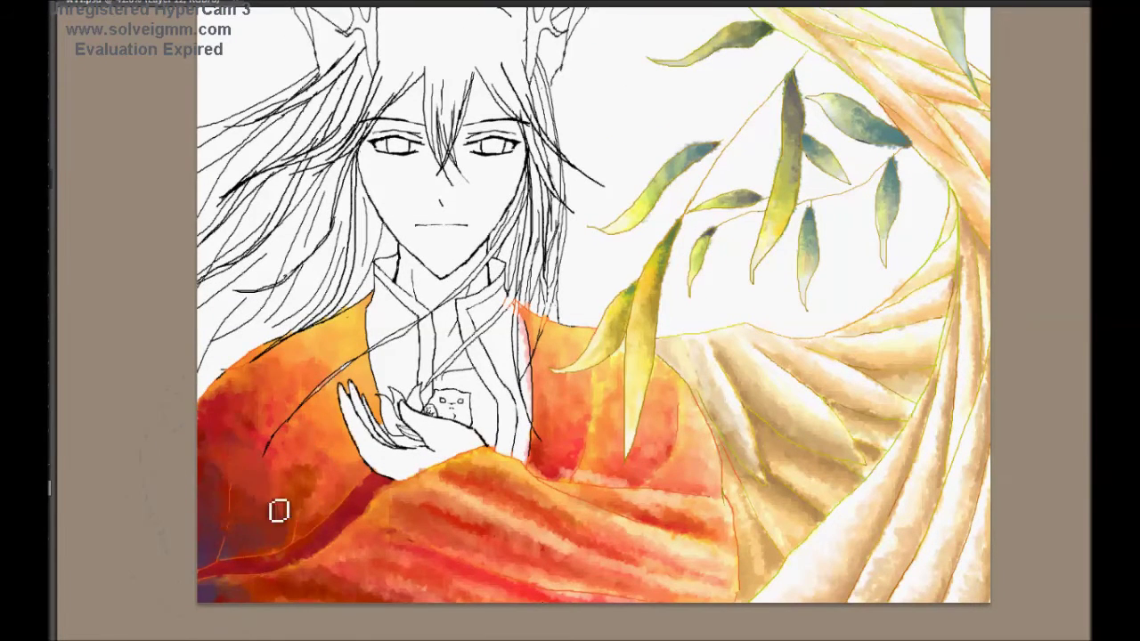
Step: Choose a bluish paint colour for tinting the robe's lower-left corner
{"action": "key", "text": "alt"}
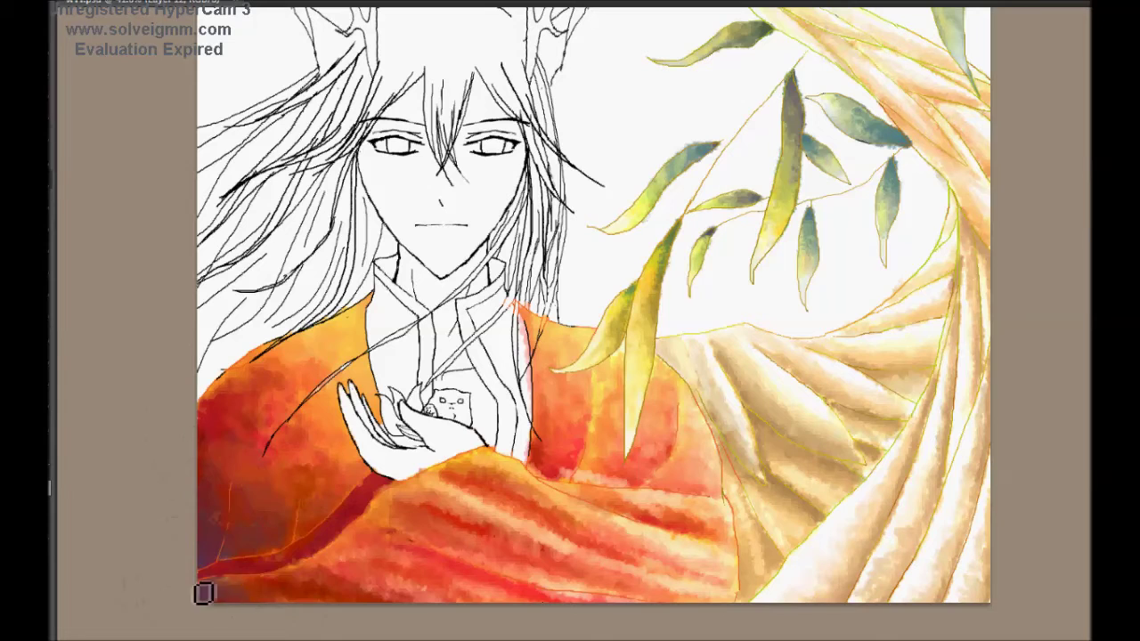
{"action": "key", "text": "alt"}
{"action": "scroll", "coordinate": [416, 626], "scroll_direction": "down", "scroll_amount": 1}
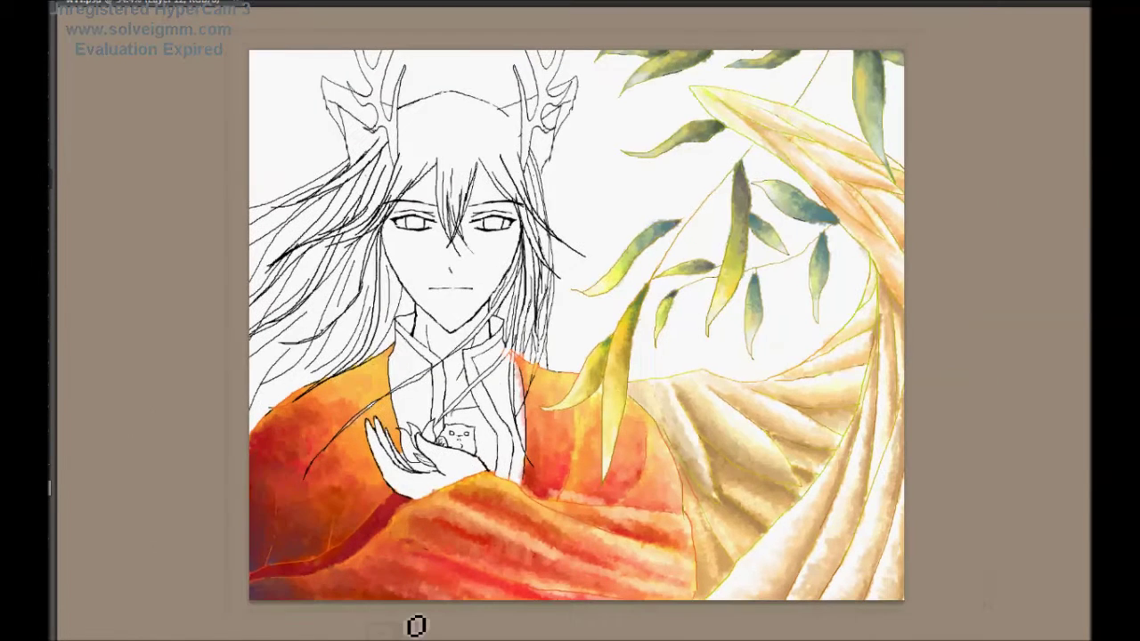
{"action": "scroll", "coordinate": [416, 626], "scroll_direction": "up", "scroll_amount": 1}
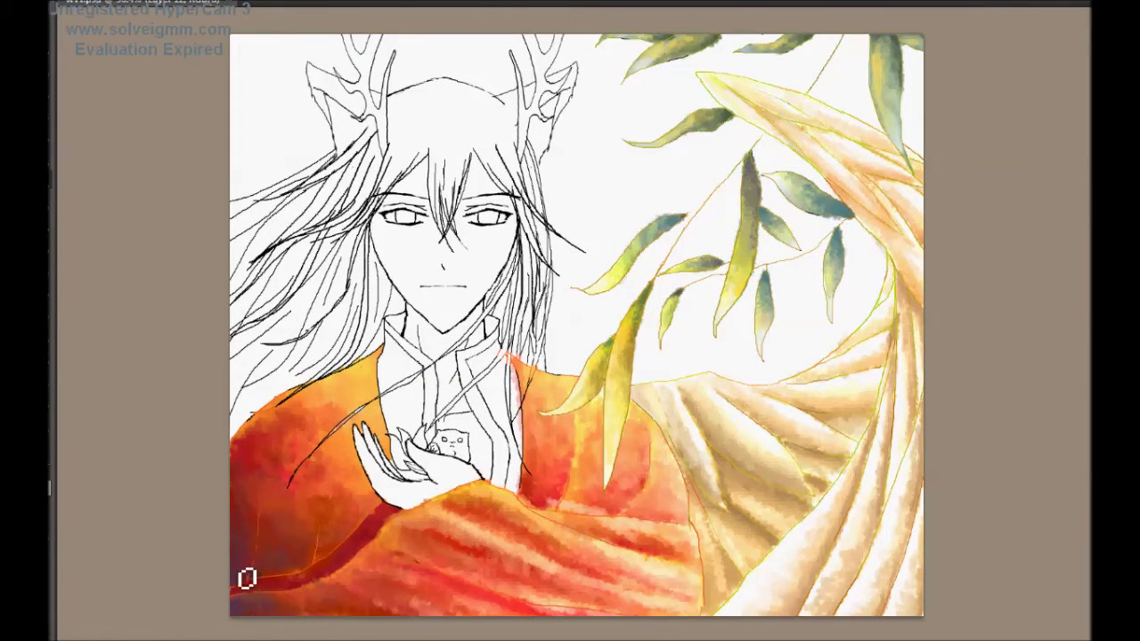
{"action": "left_click", "coordinate": [1063, 204]}
{"action": "key", "text": "Return"}
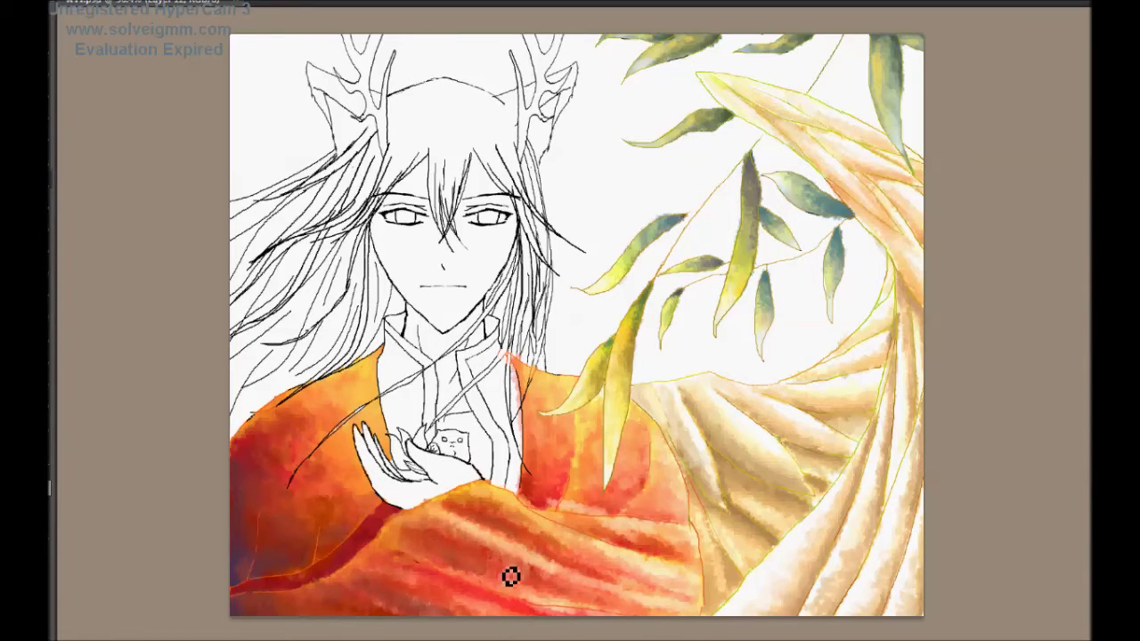
Step: Sample the lower robe's orange, darken its red shading, then adjust the Exposure offset
{"action": "left_click", "coordinate": [421, 585], "text": "alt"}
{"action": "mouse_move", "coordinate": [618, 518]}
{"action": "left_mouse_down"}
{"action": "mouse_move", "coordinate": [593, 514]}
{"action": "mouse_move", "coordinate": [593, 489]}
{"action": "mouse_move", "coordinate": [561, 505]}
{"action": "left_mouse_up"}
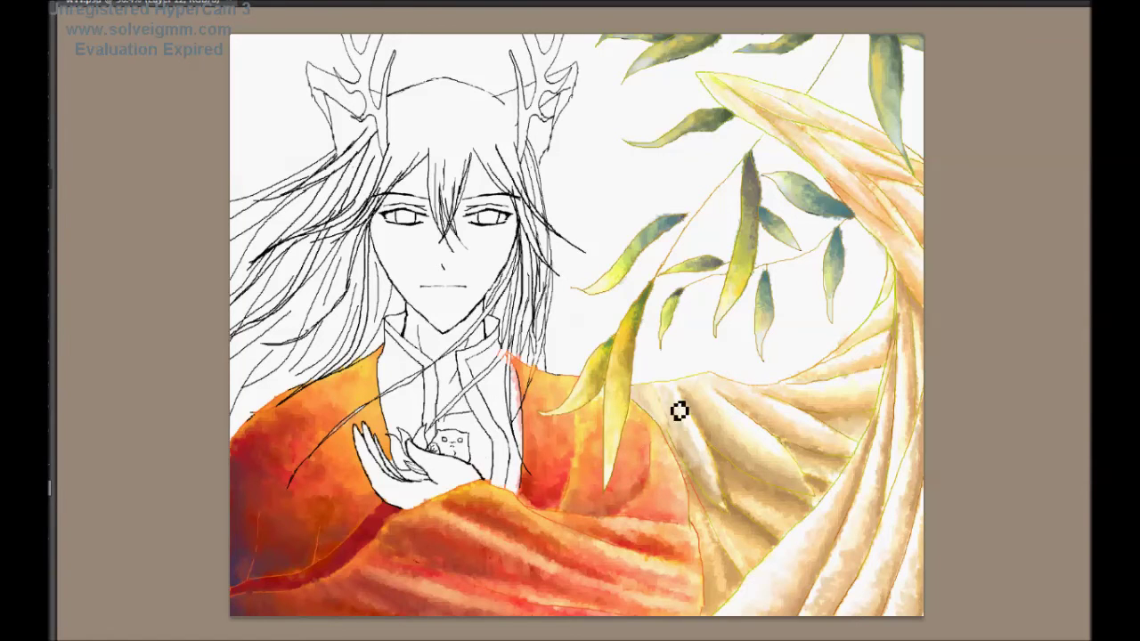
{"action": "left_click", "coordinate": [356, 54]}
{"action": "left_click_drag", "start_coordinate": [1068, 169], "coordinate": [1057, 169]}
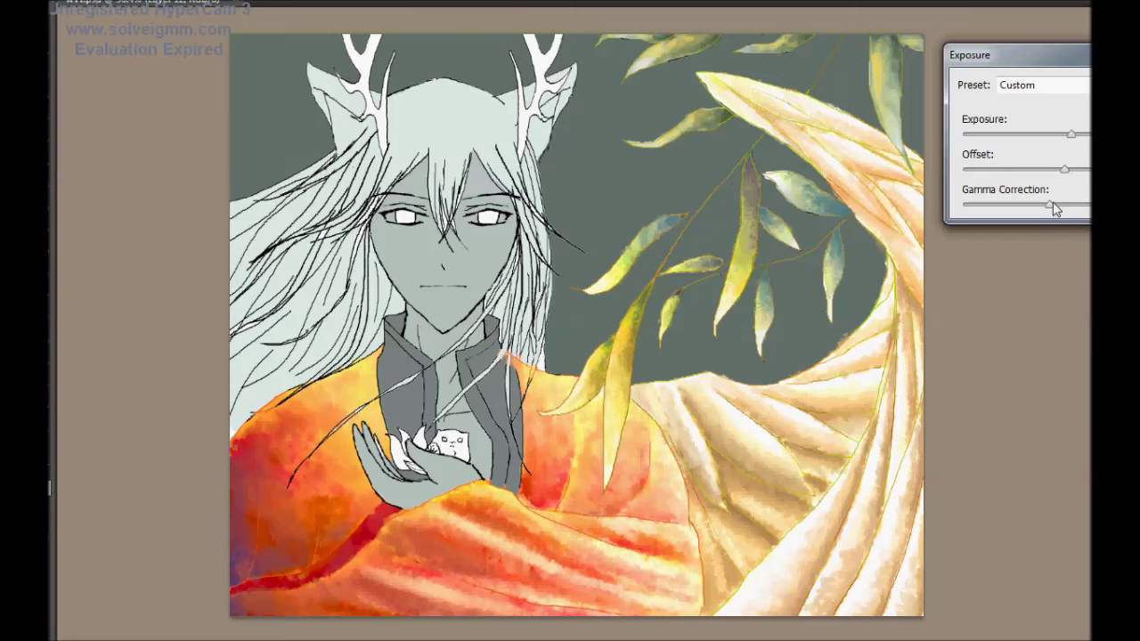
Step: Soften the robe to paler peach-orange with Hue/Saturation and repaint the shoulder and right-of-hand folds
{"action": "key", "text": "Return"}
{"action": "key", "text": "ctrl+u"}
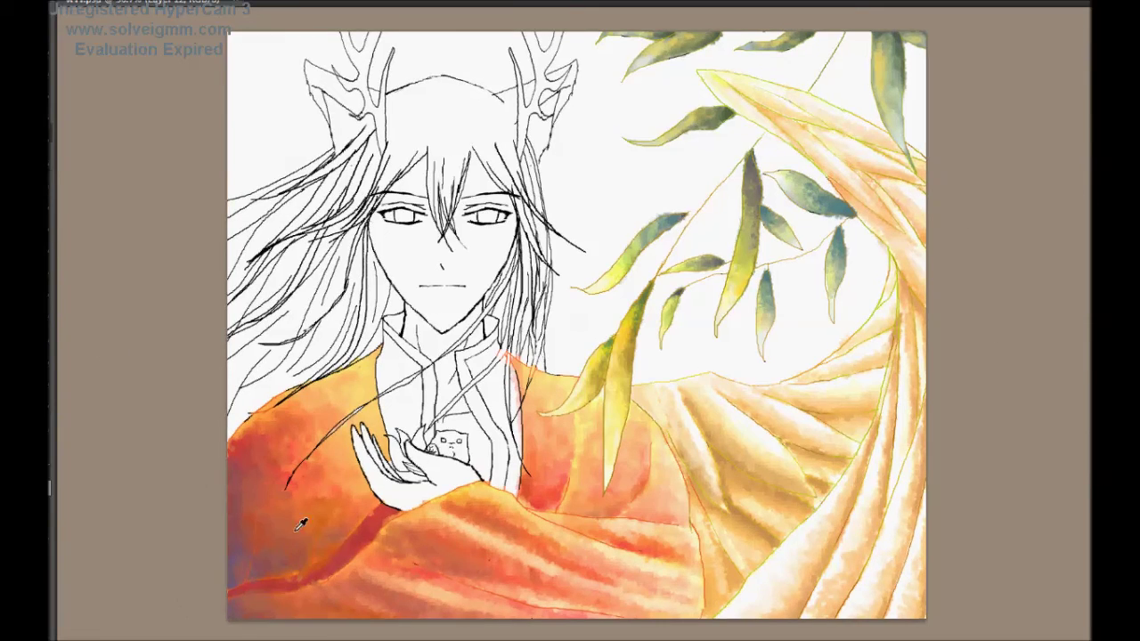
{"action": "left_click_drag", "start_coordinate": [271, 450], "coordinate": [360, 406]}
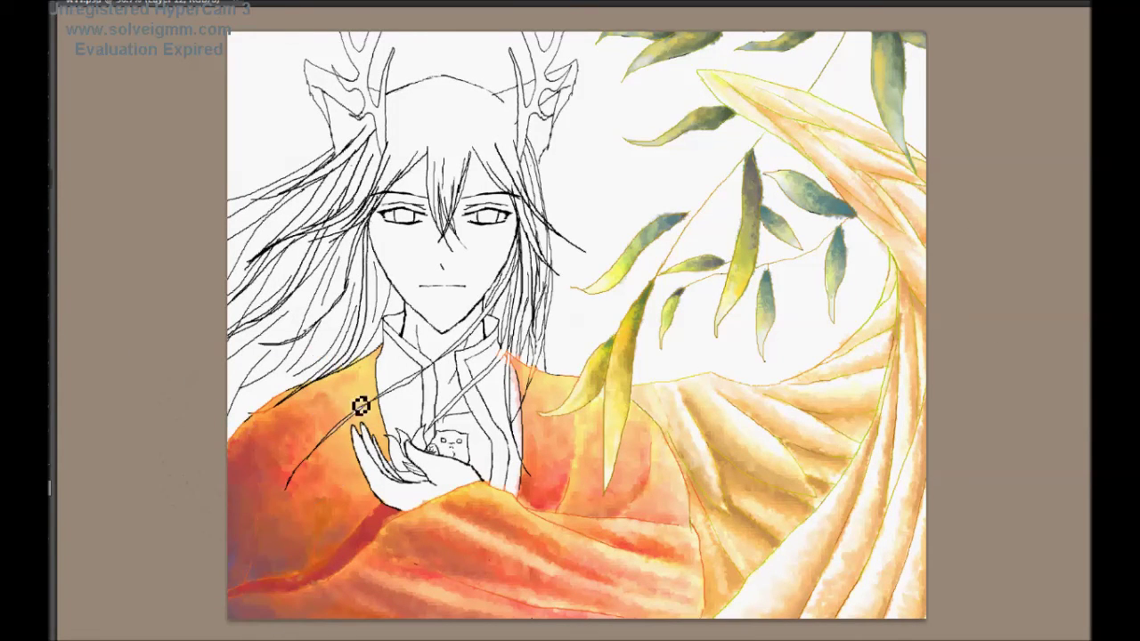
{"action": "left_click_drag", "start_coordinate": [546, 515], "coordinate": [531, 501]}
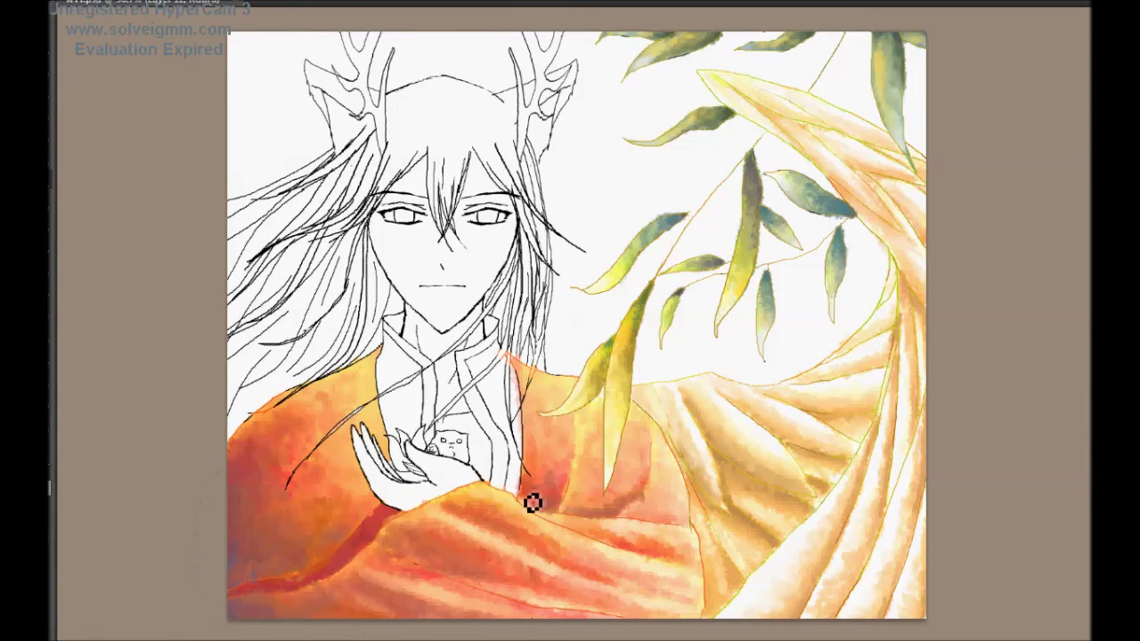